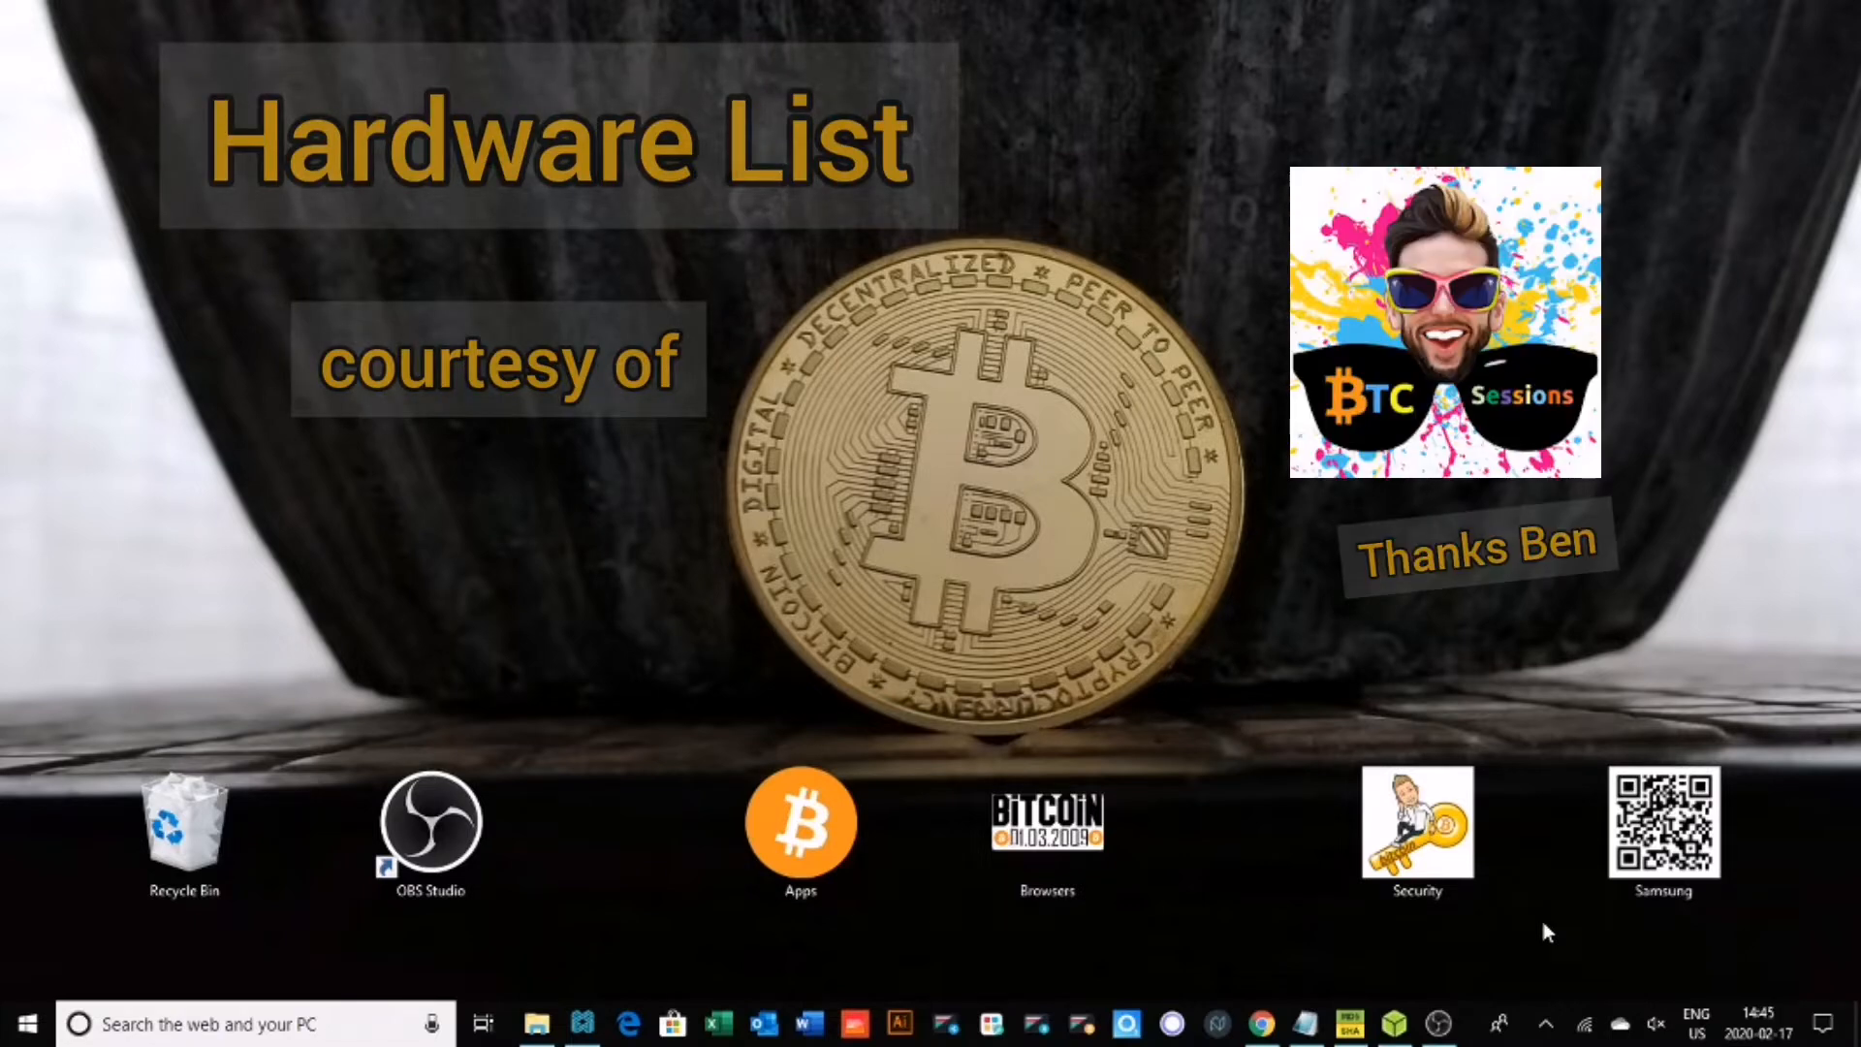
Open the myNode download page in Chrome and view the Step 0 list of required hardware
left_click(1268, 1026)
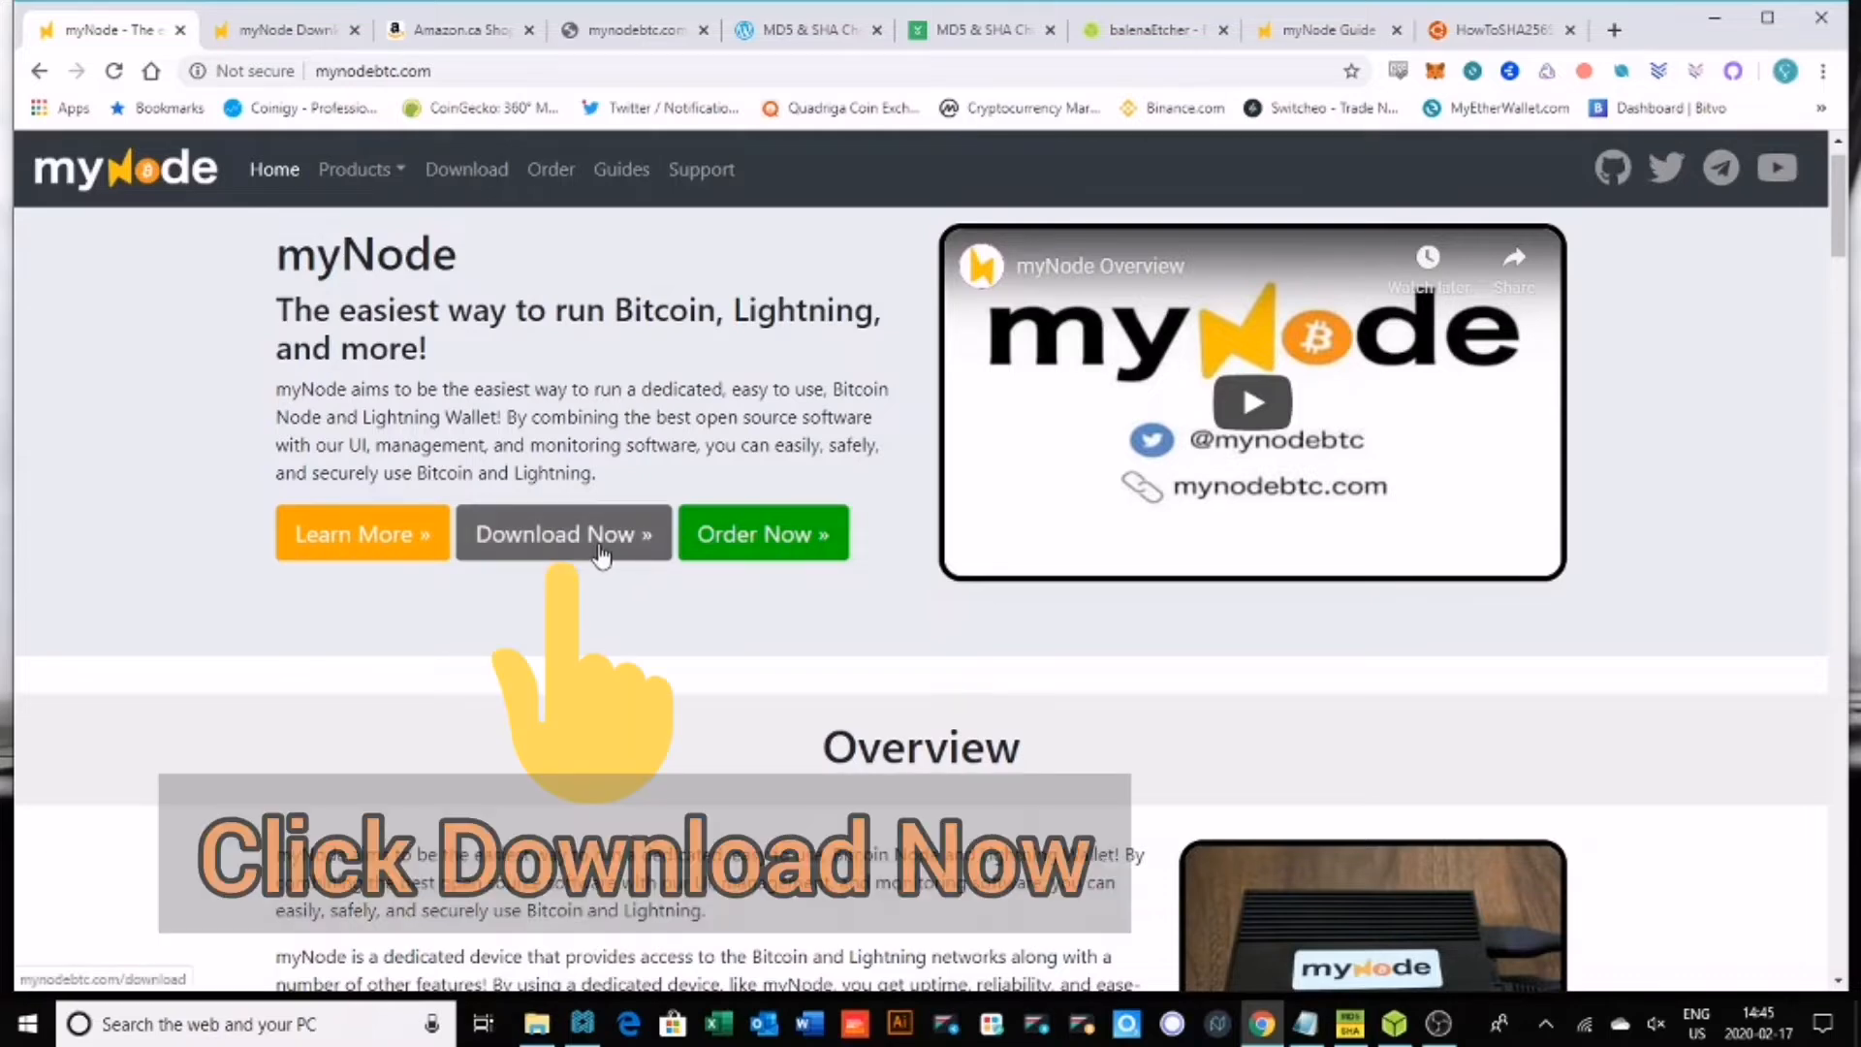
scroll(430, 256, "down", 1)
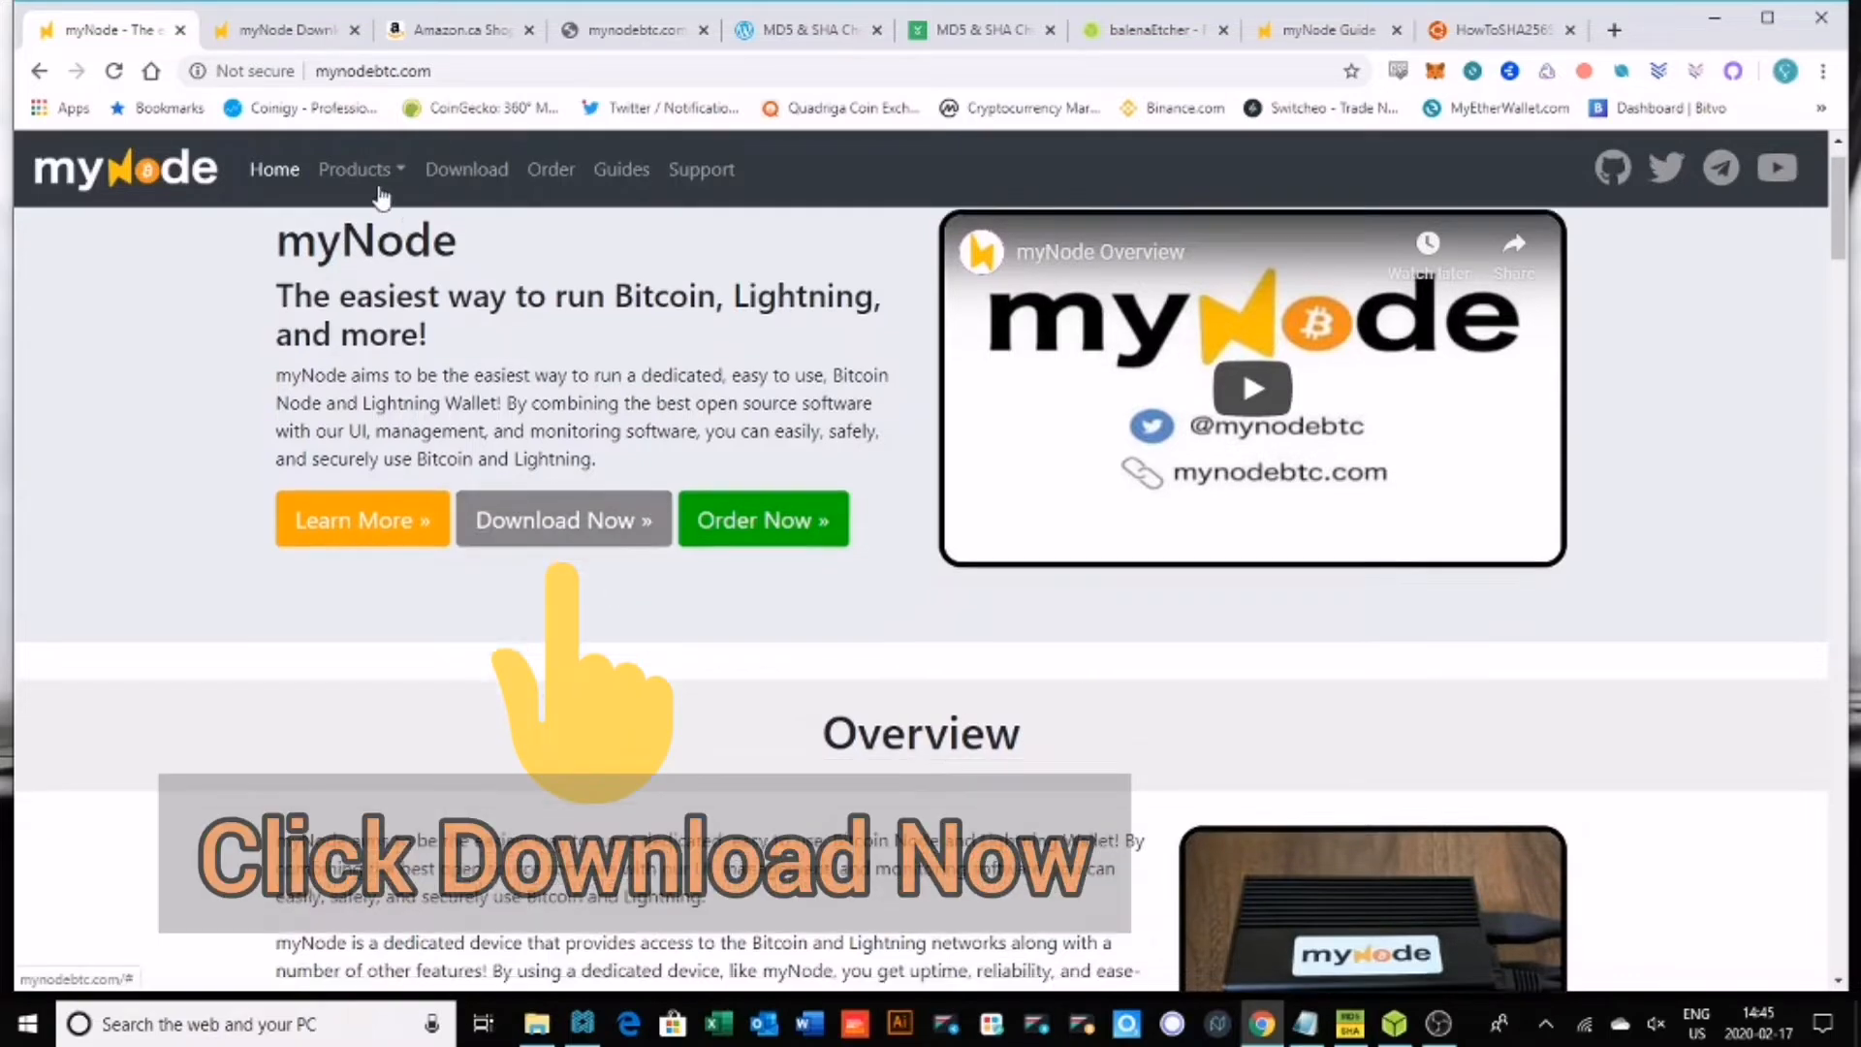
left_click(281, 29)
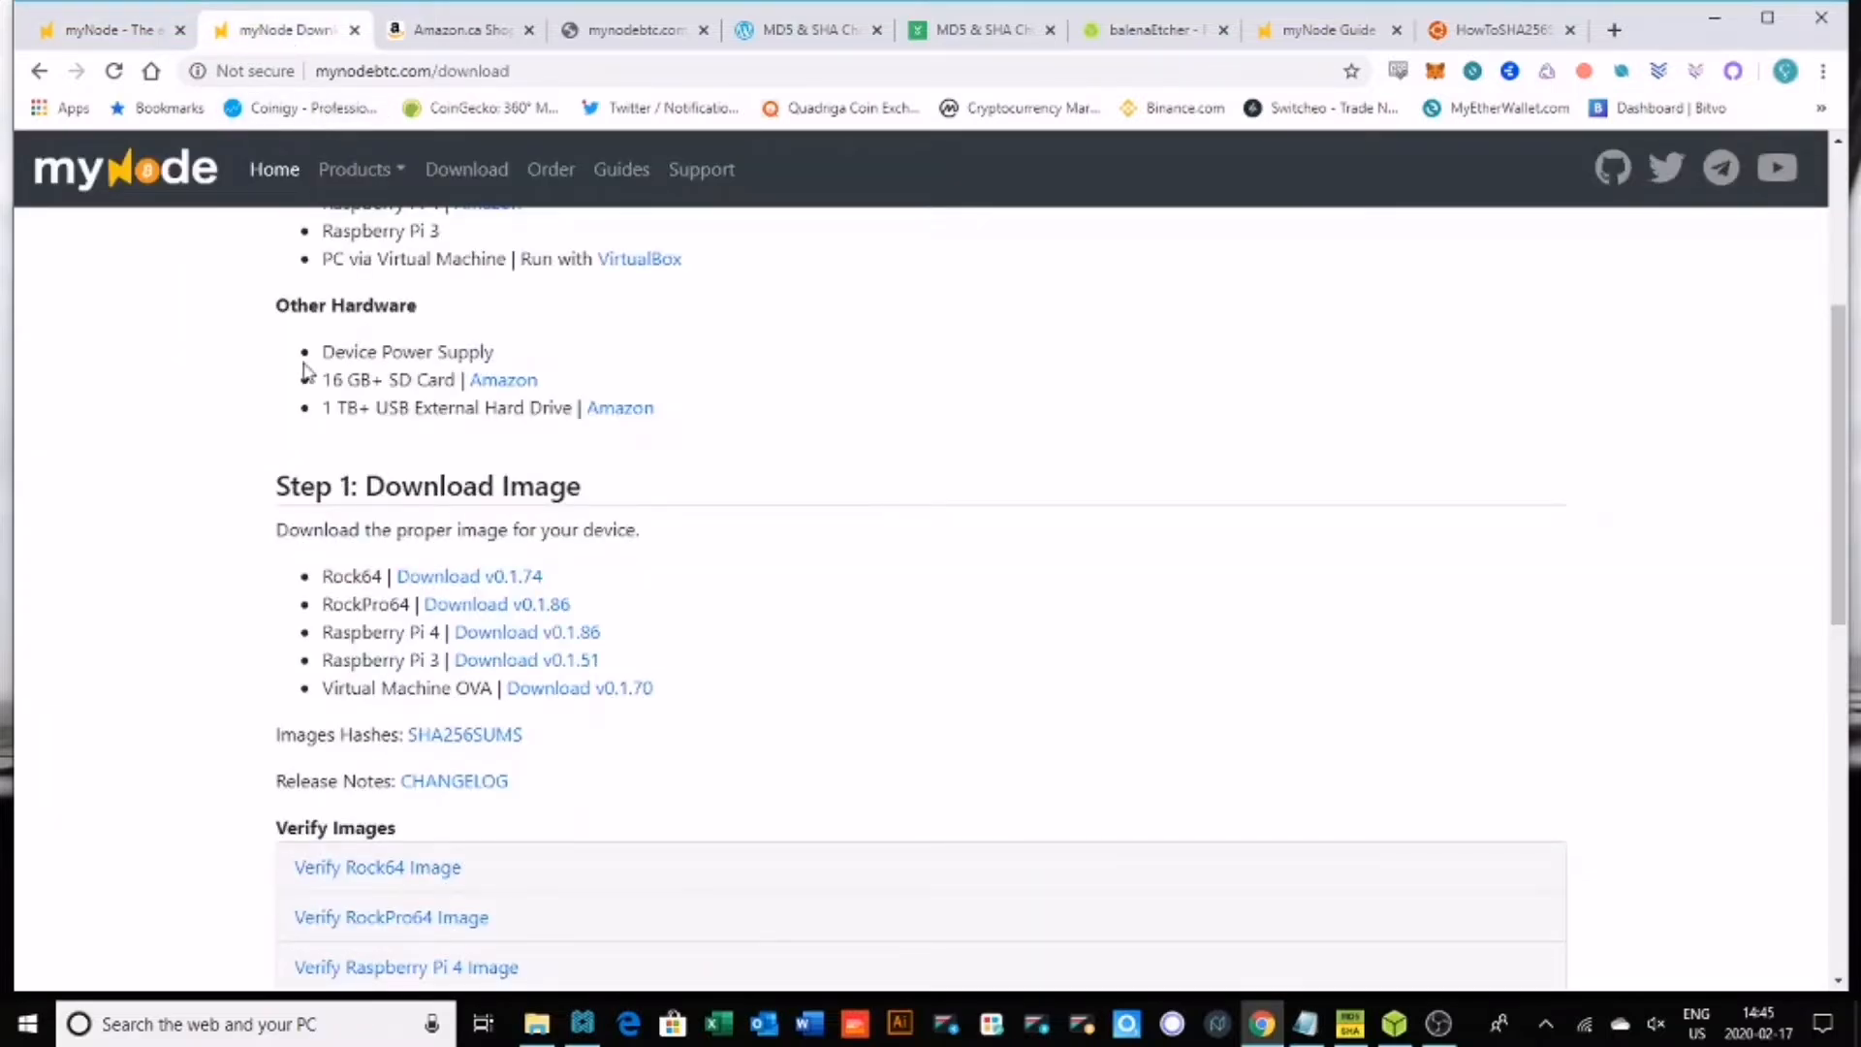
scroll(223, 383, "up", 4)
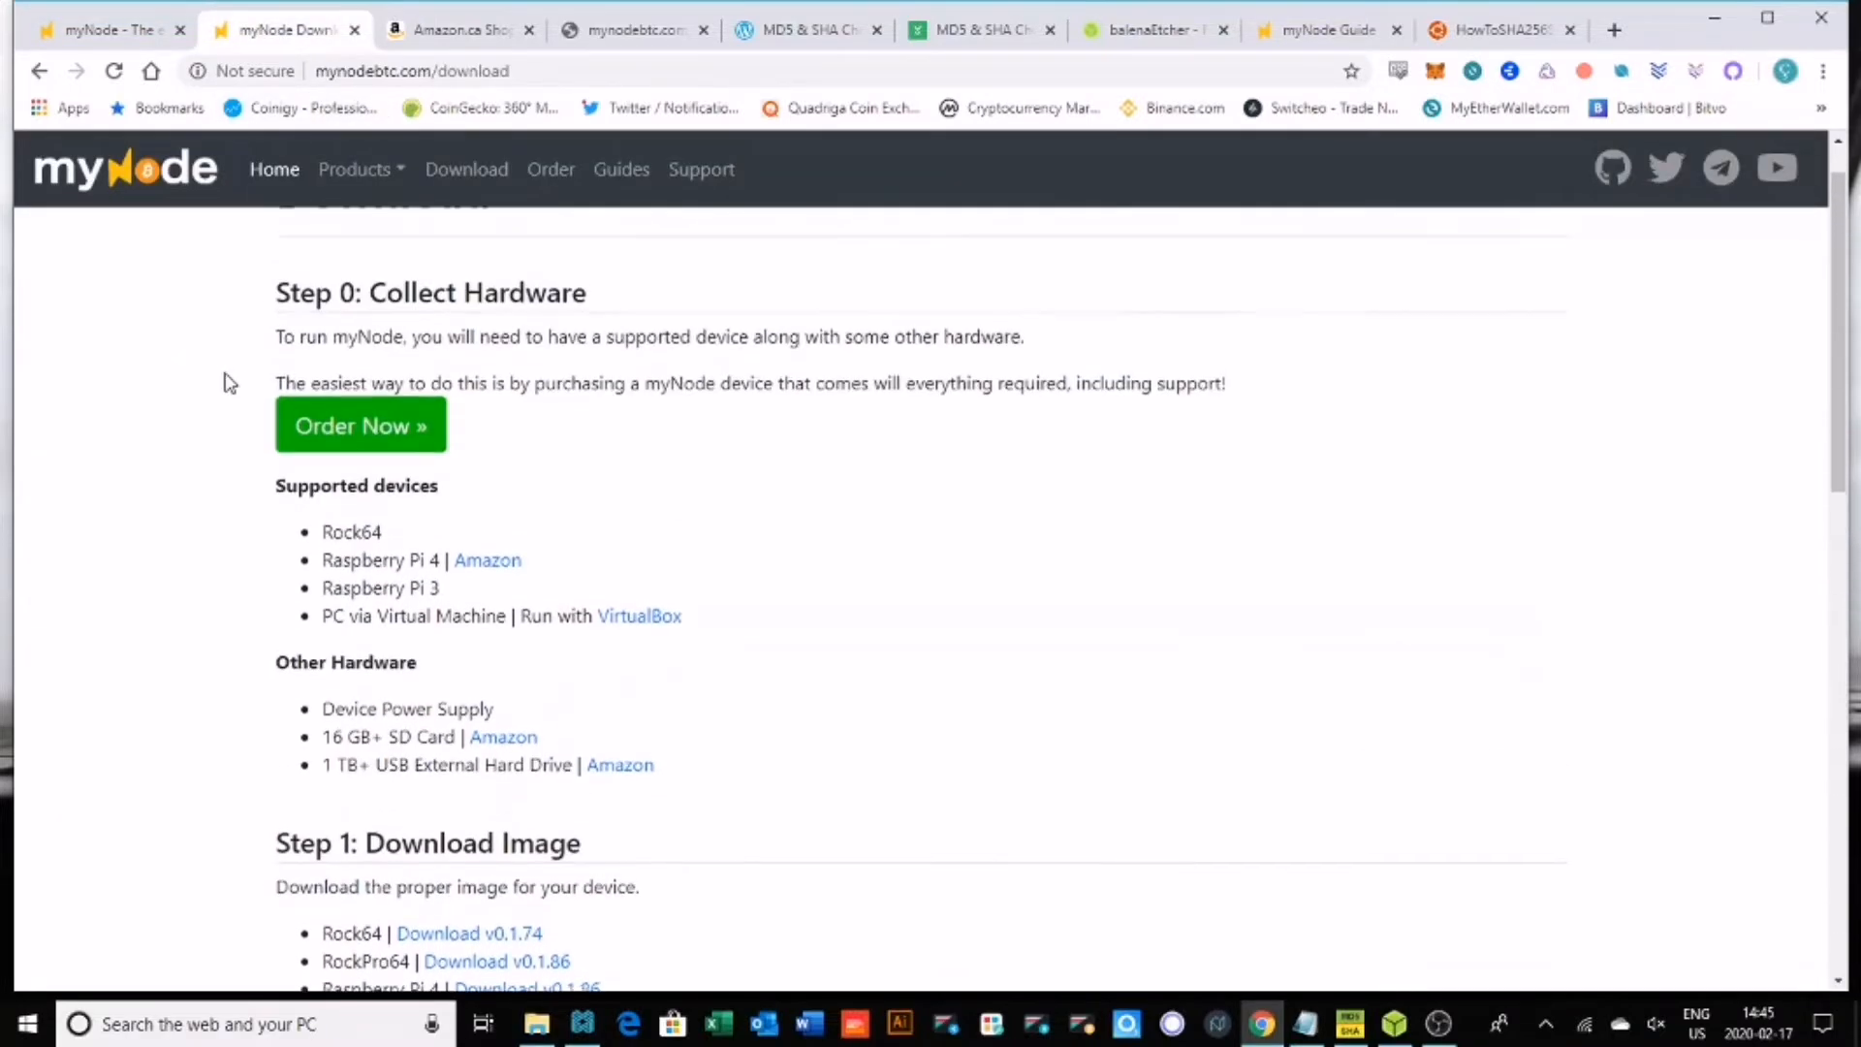
scroll(229, 380, "up", 1)
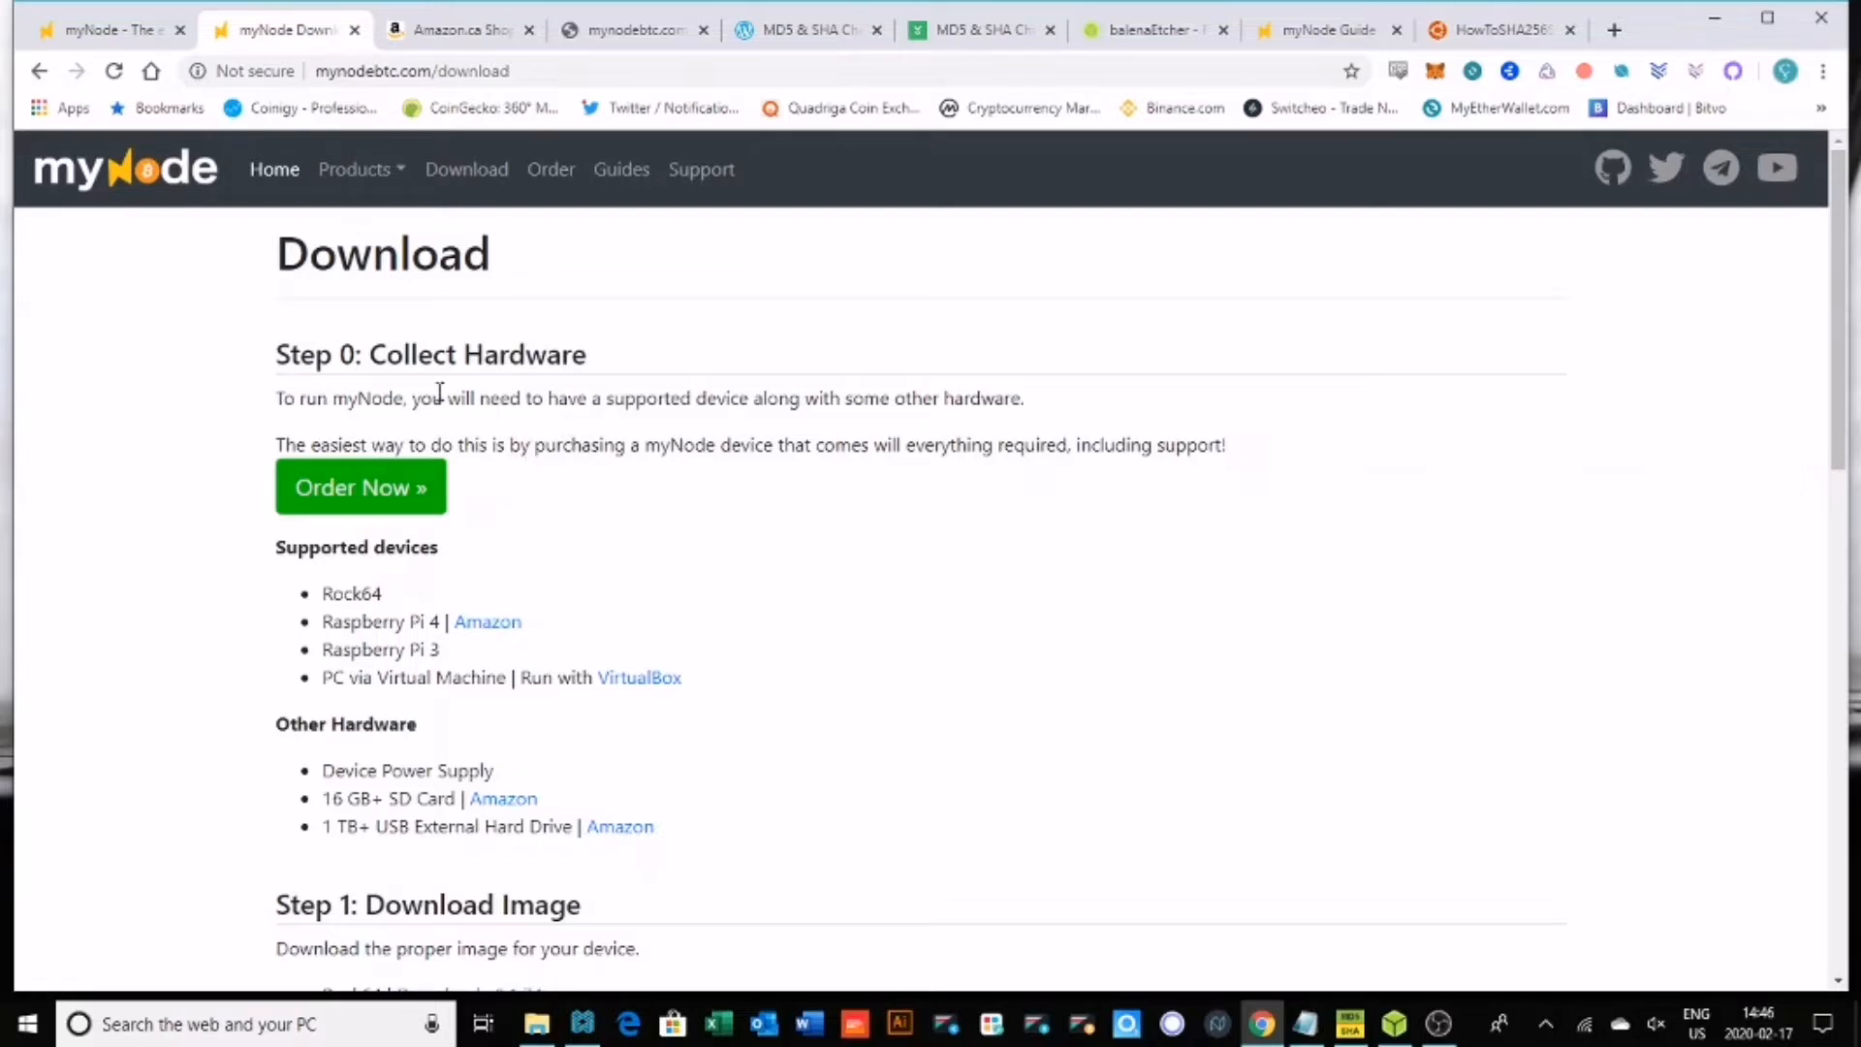
Review the node hardware in the Amazon.ca shopping cart, from the WD Blue SSD to the SanDisk microSD card
left_click(431, 37)
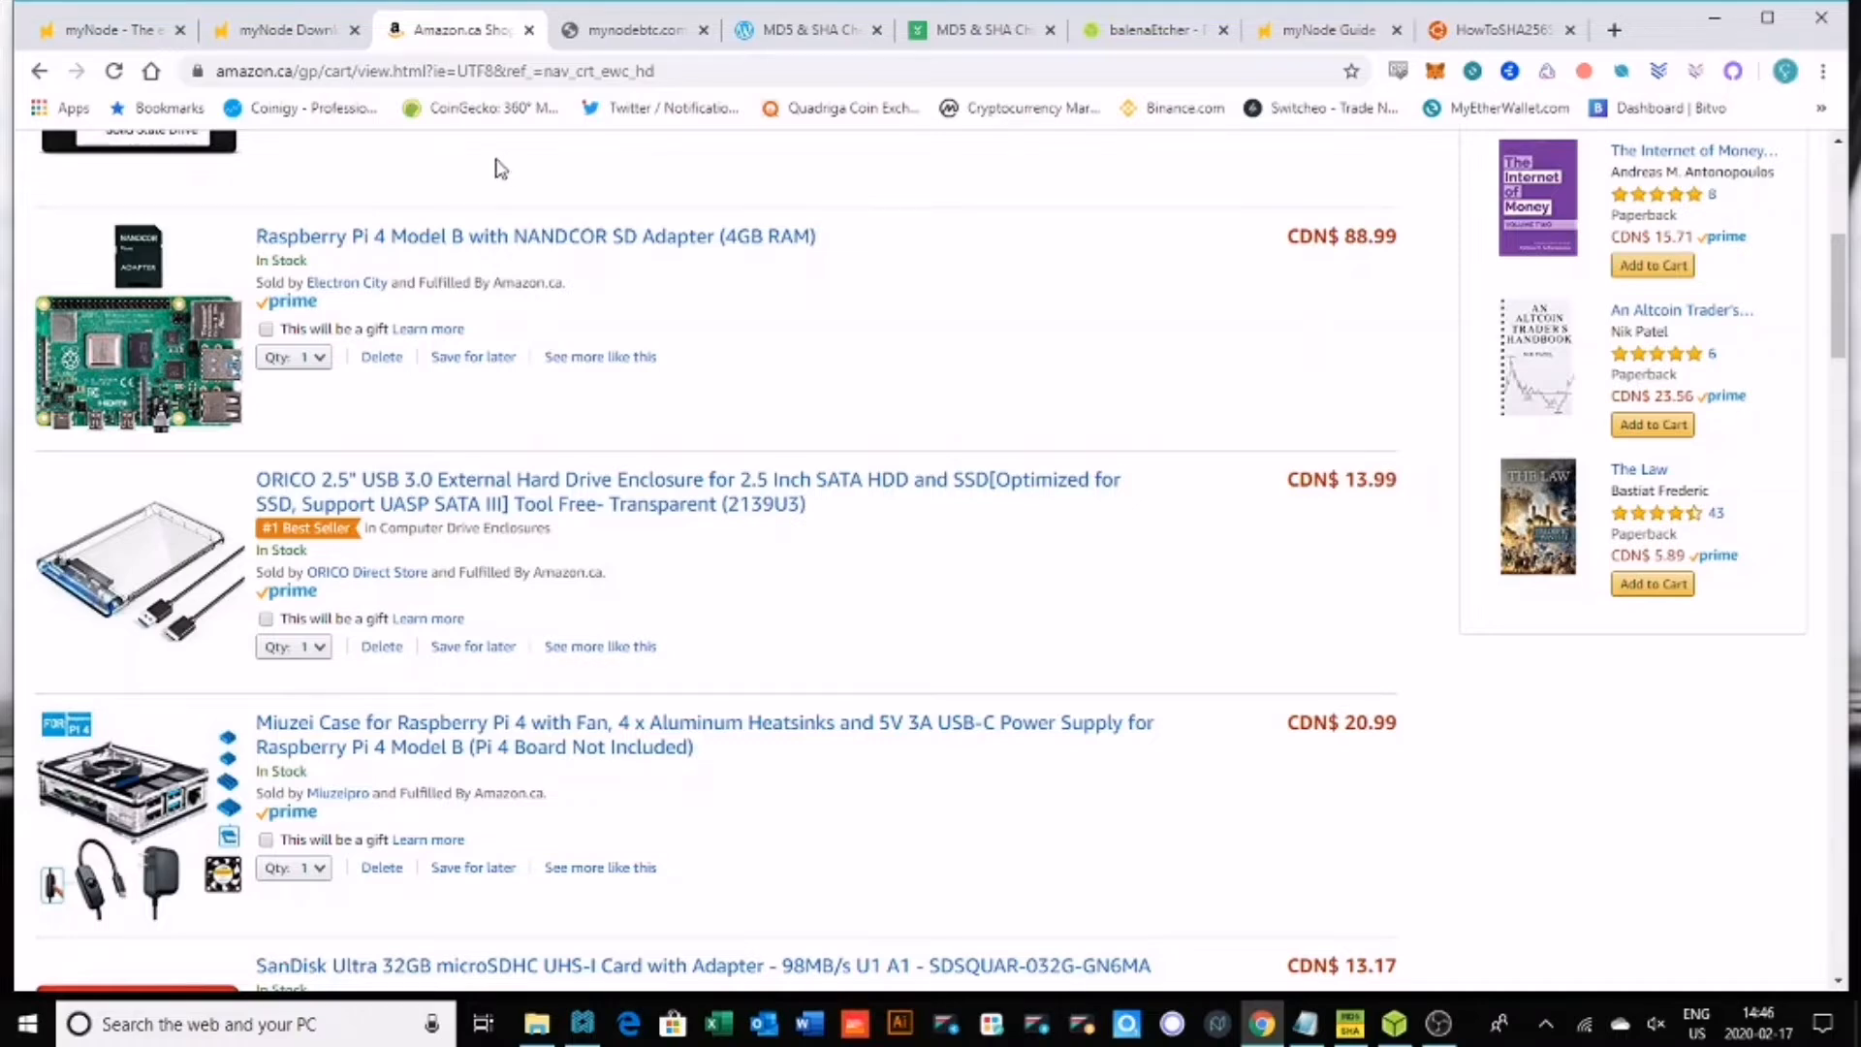
scroll(502, 291, "up", 3)
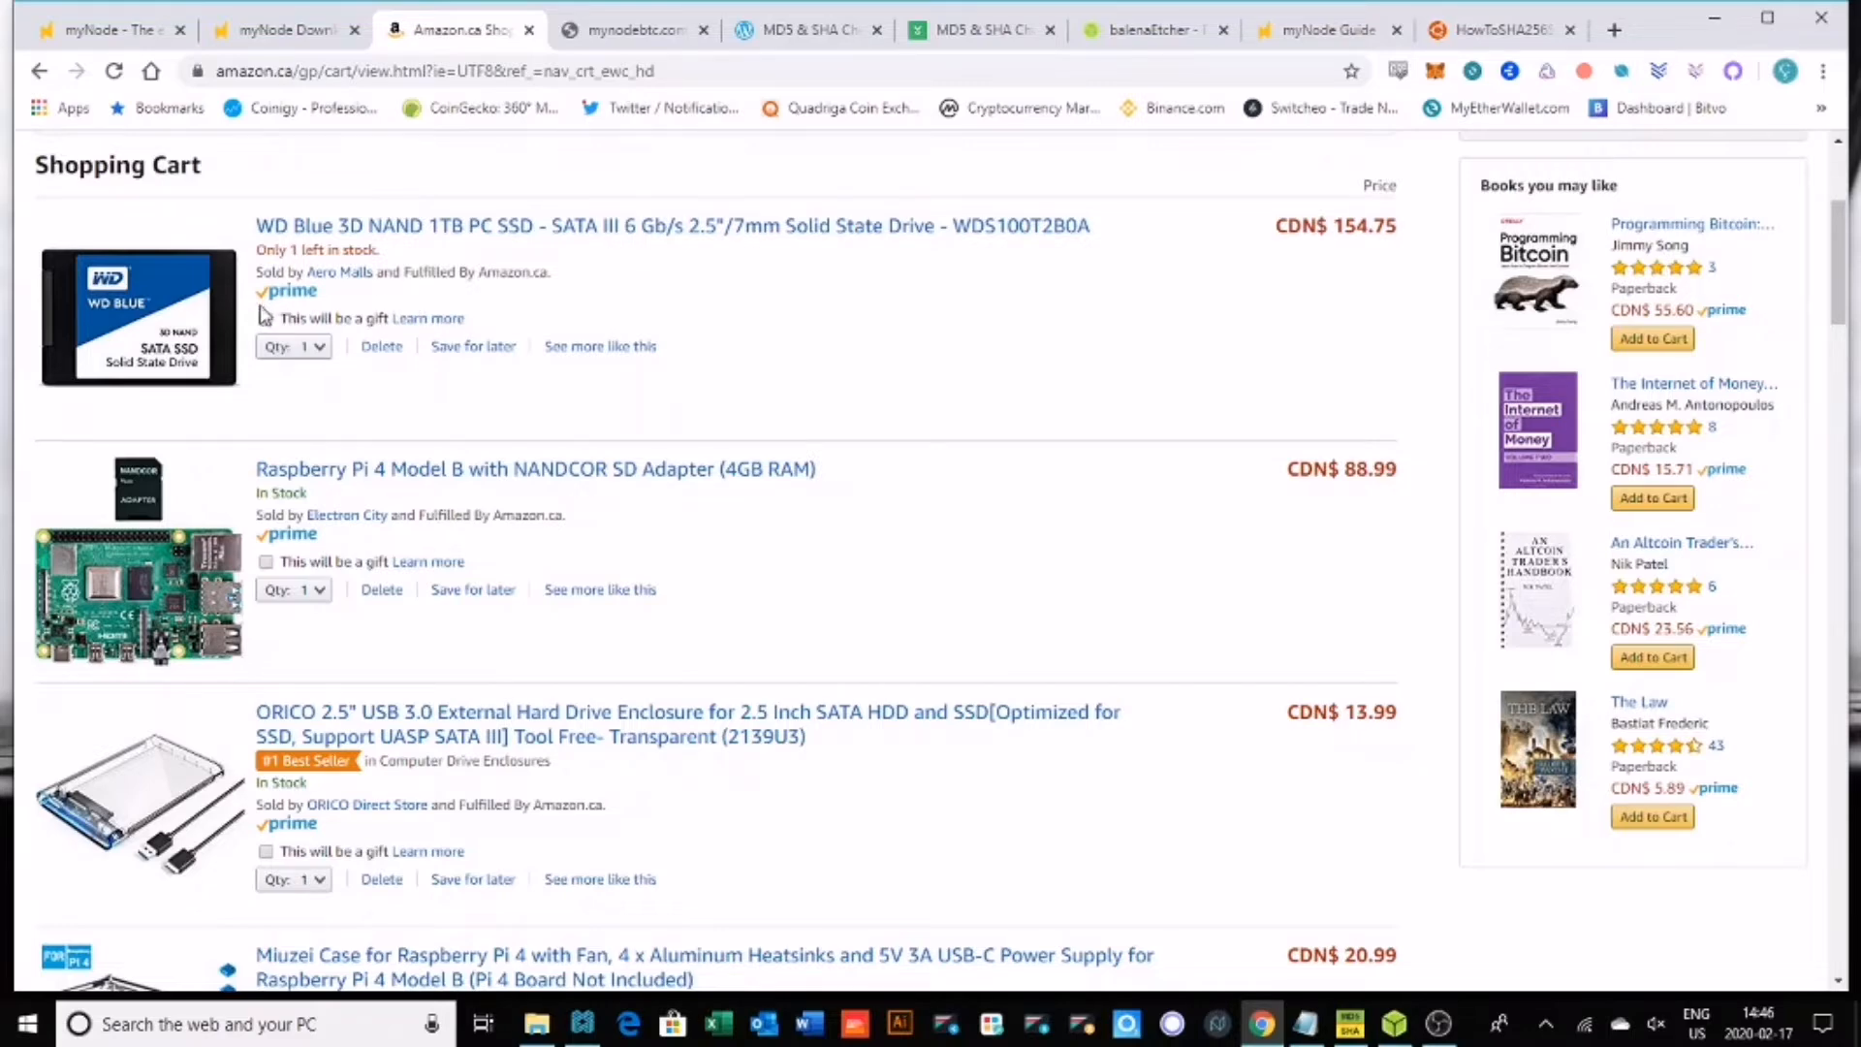
scroll(276, 504, "down", 1)
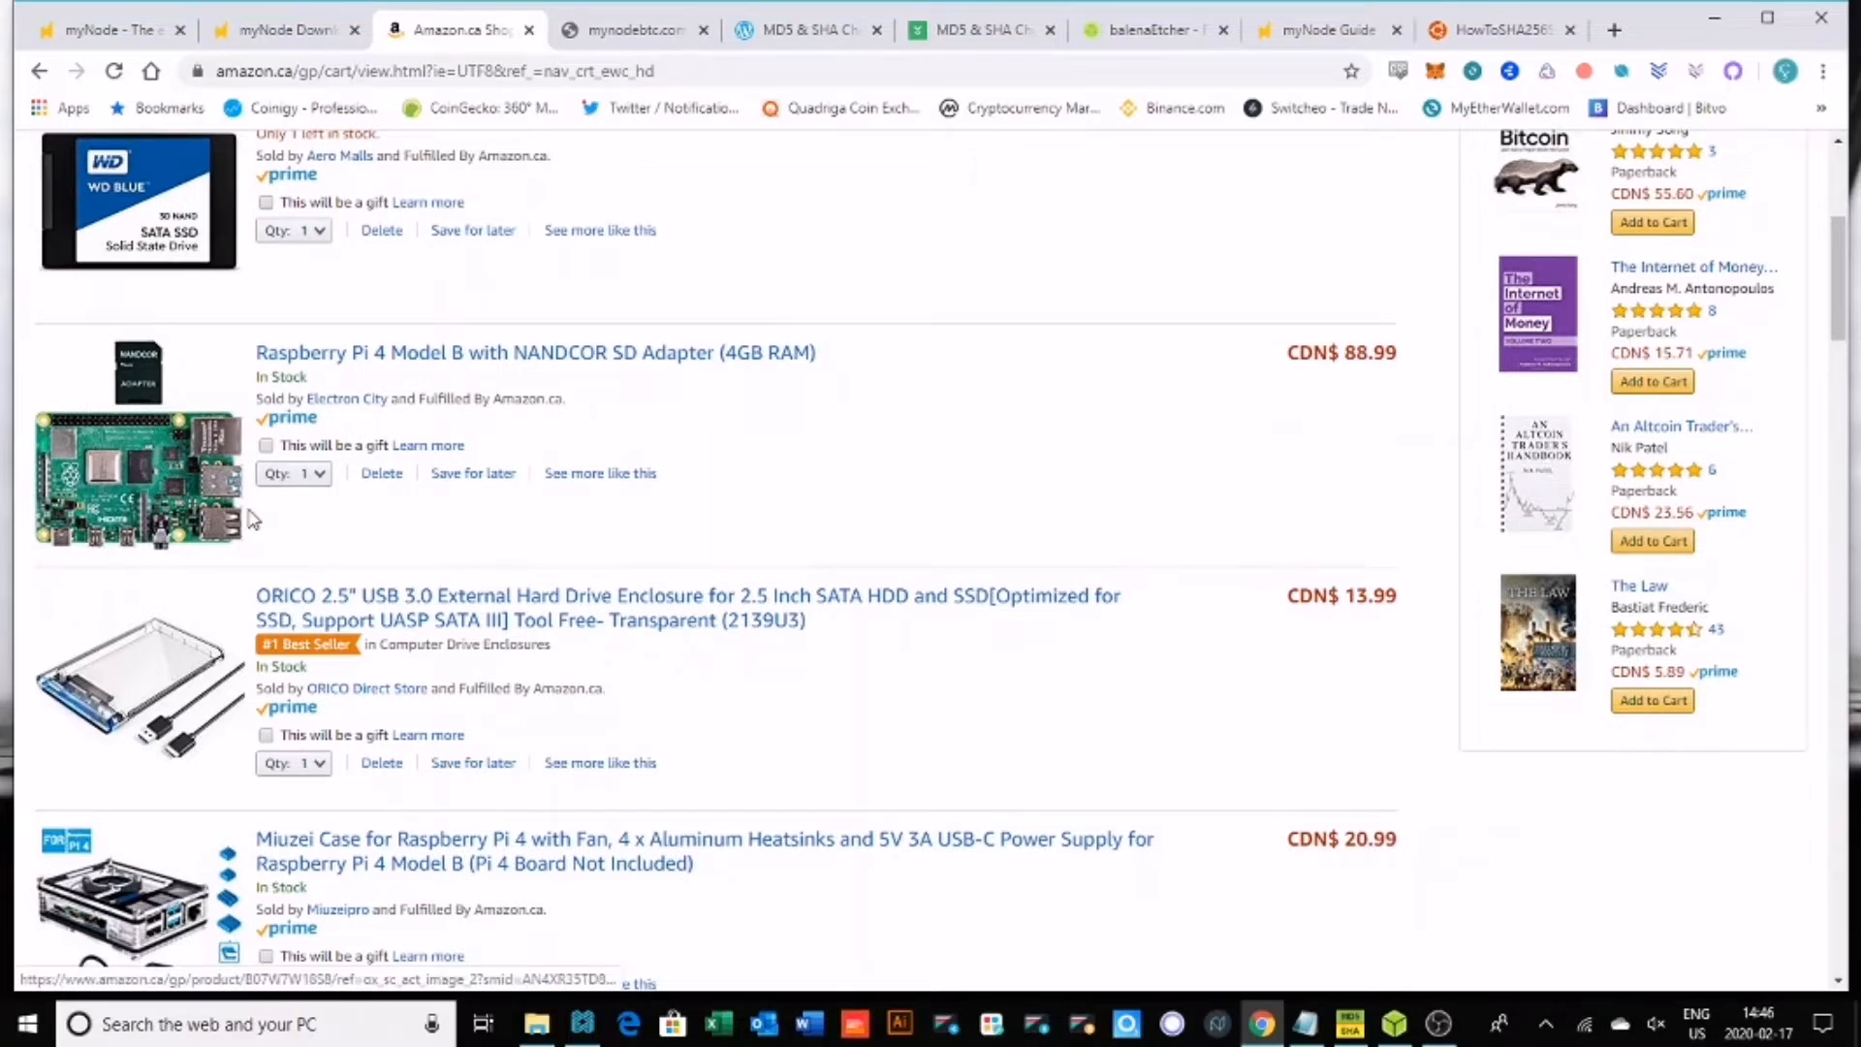
scroll(247, 527, "down", 1)
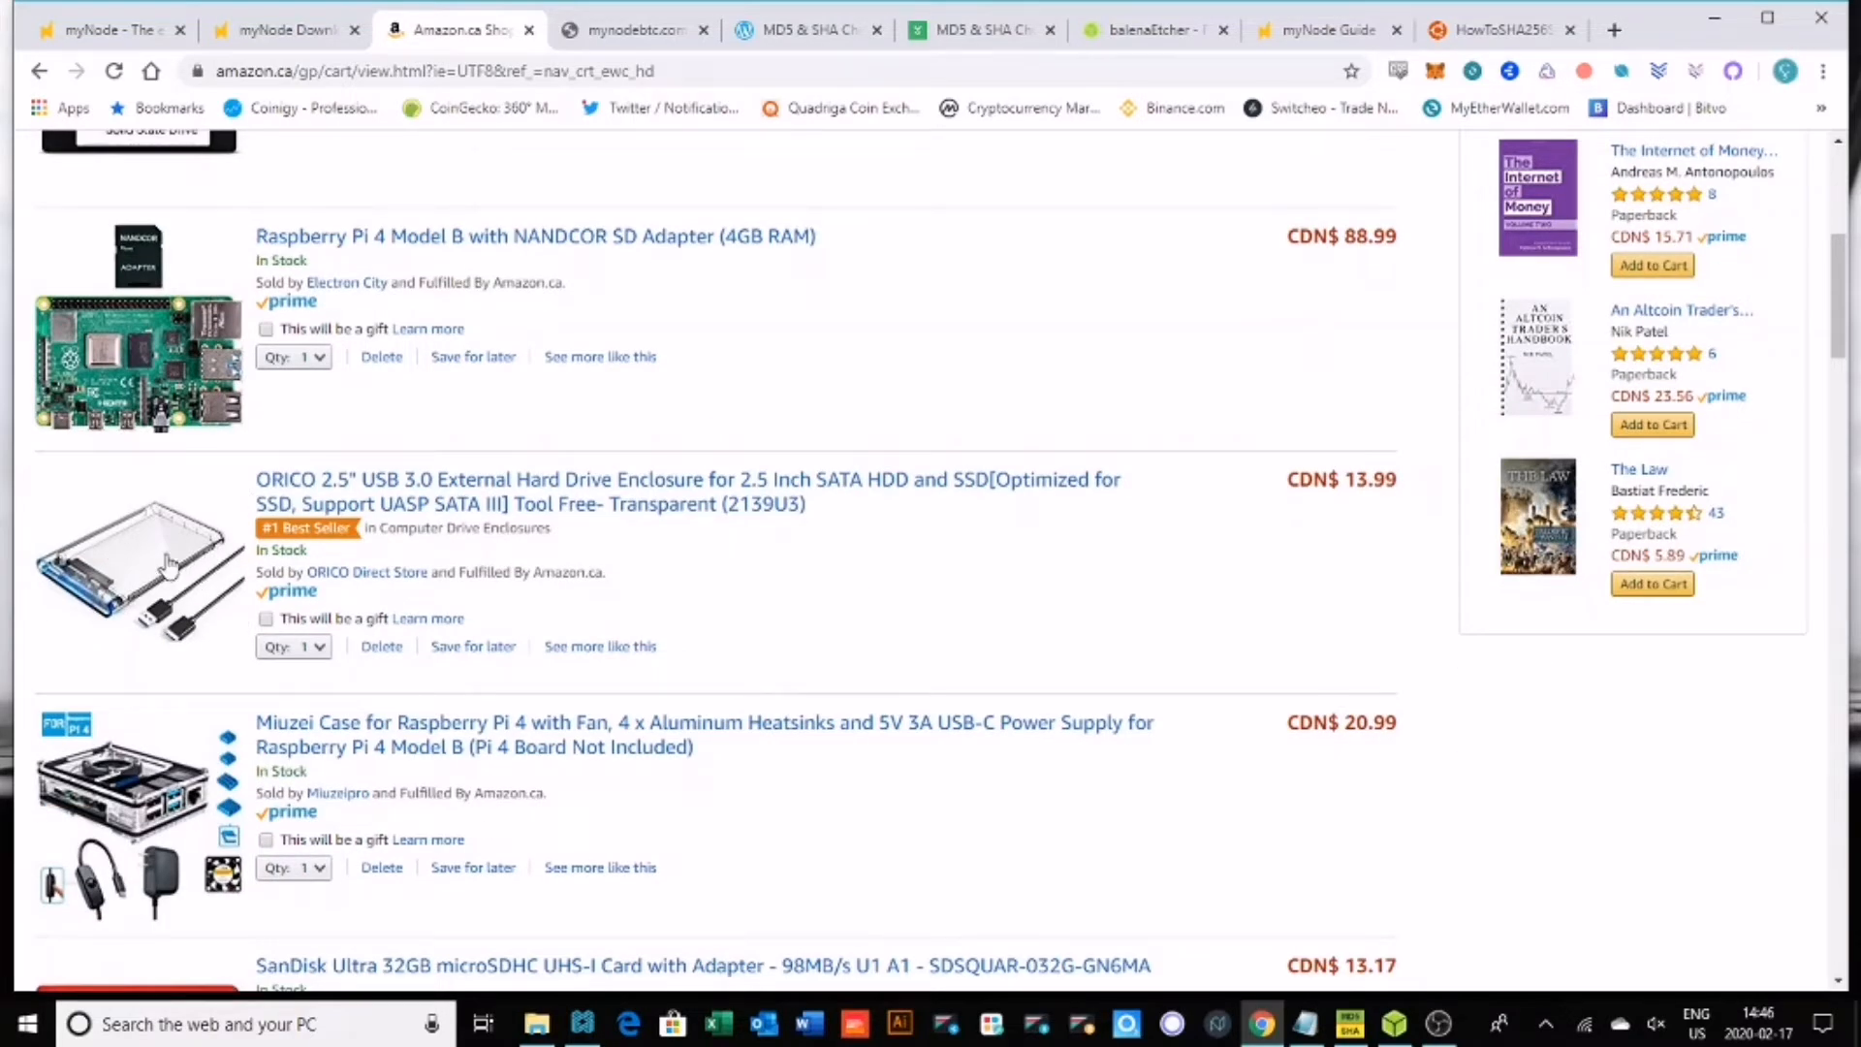
scroll(194, 548, "down", 1)
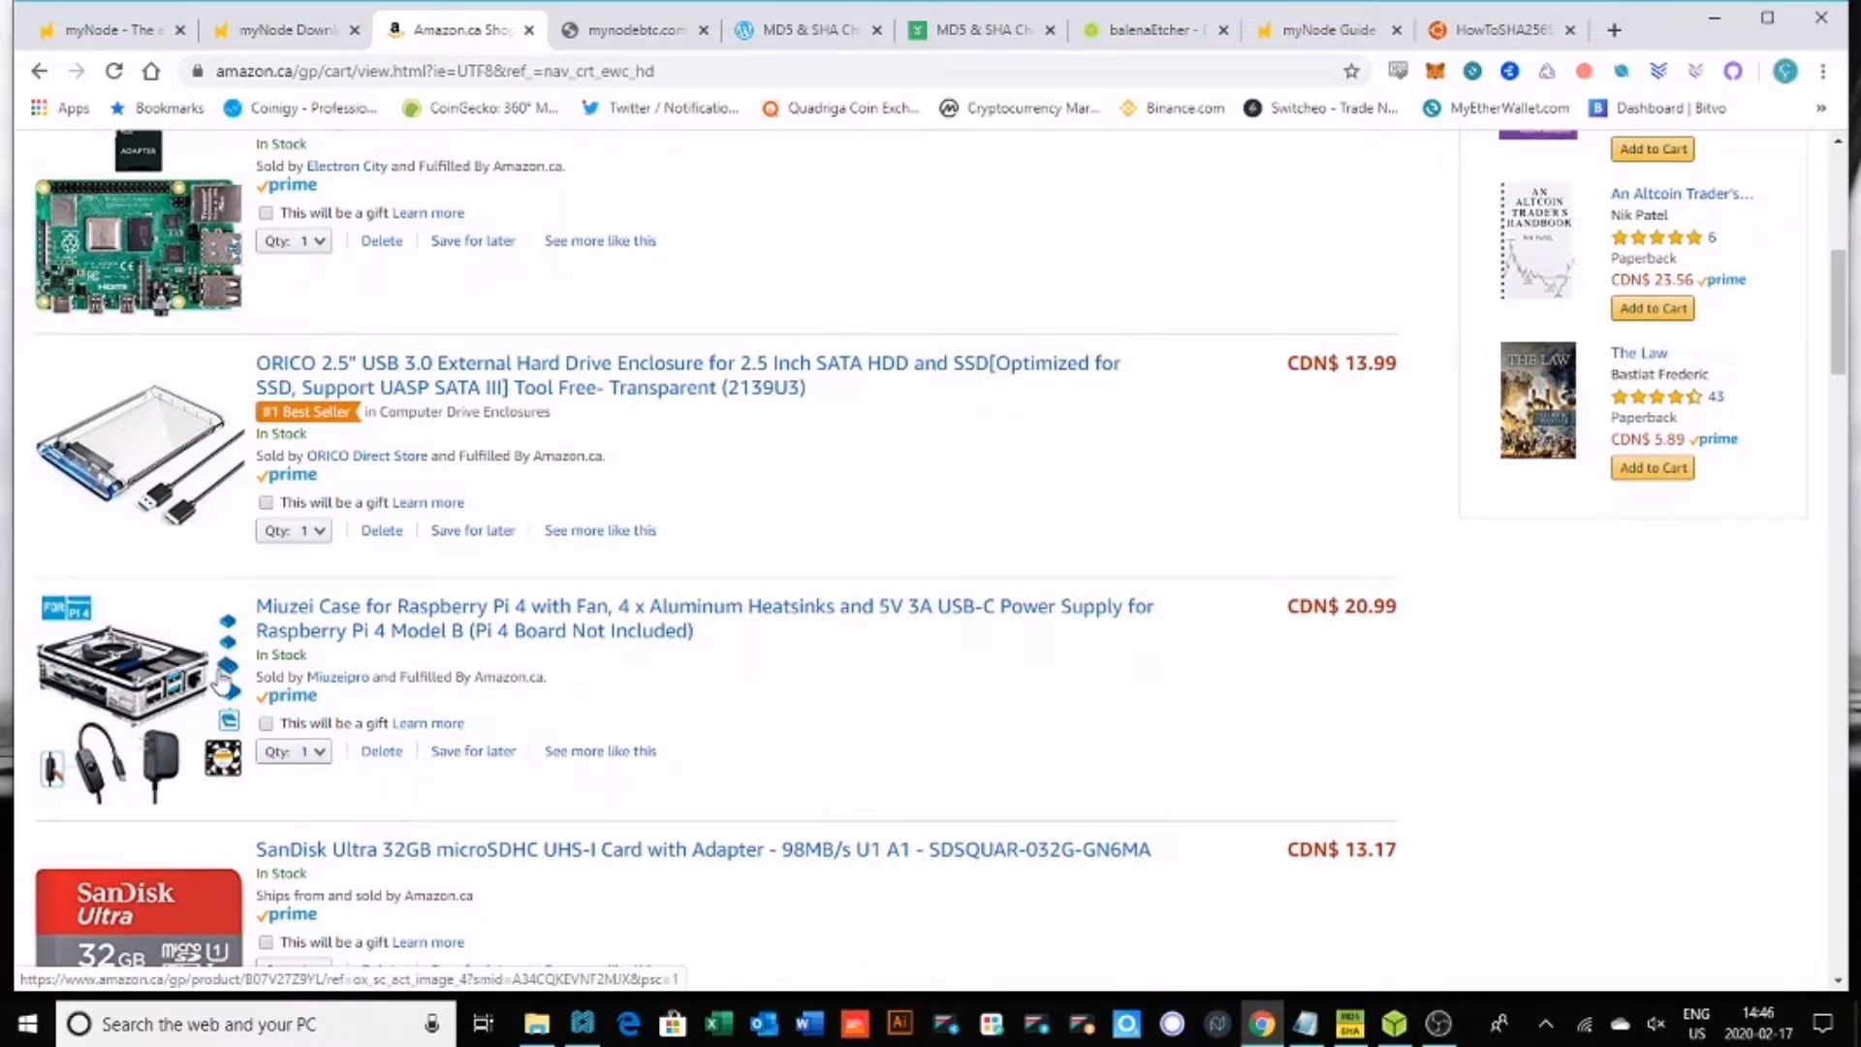
scroll(349, 715, "down", 1)
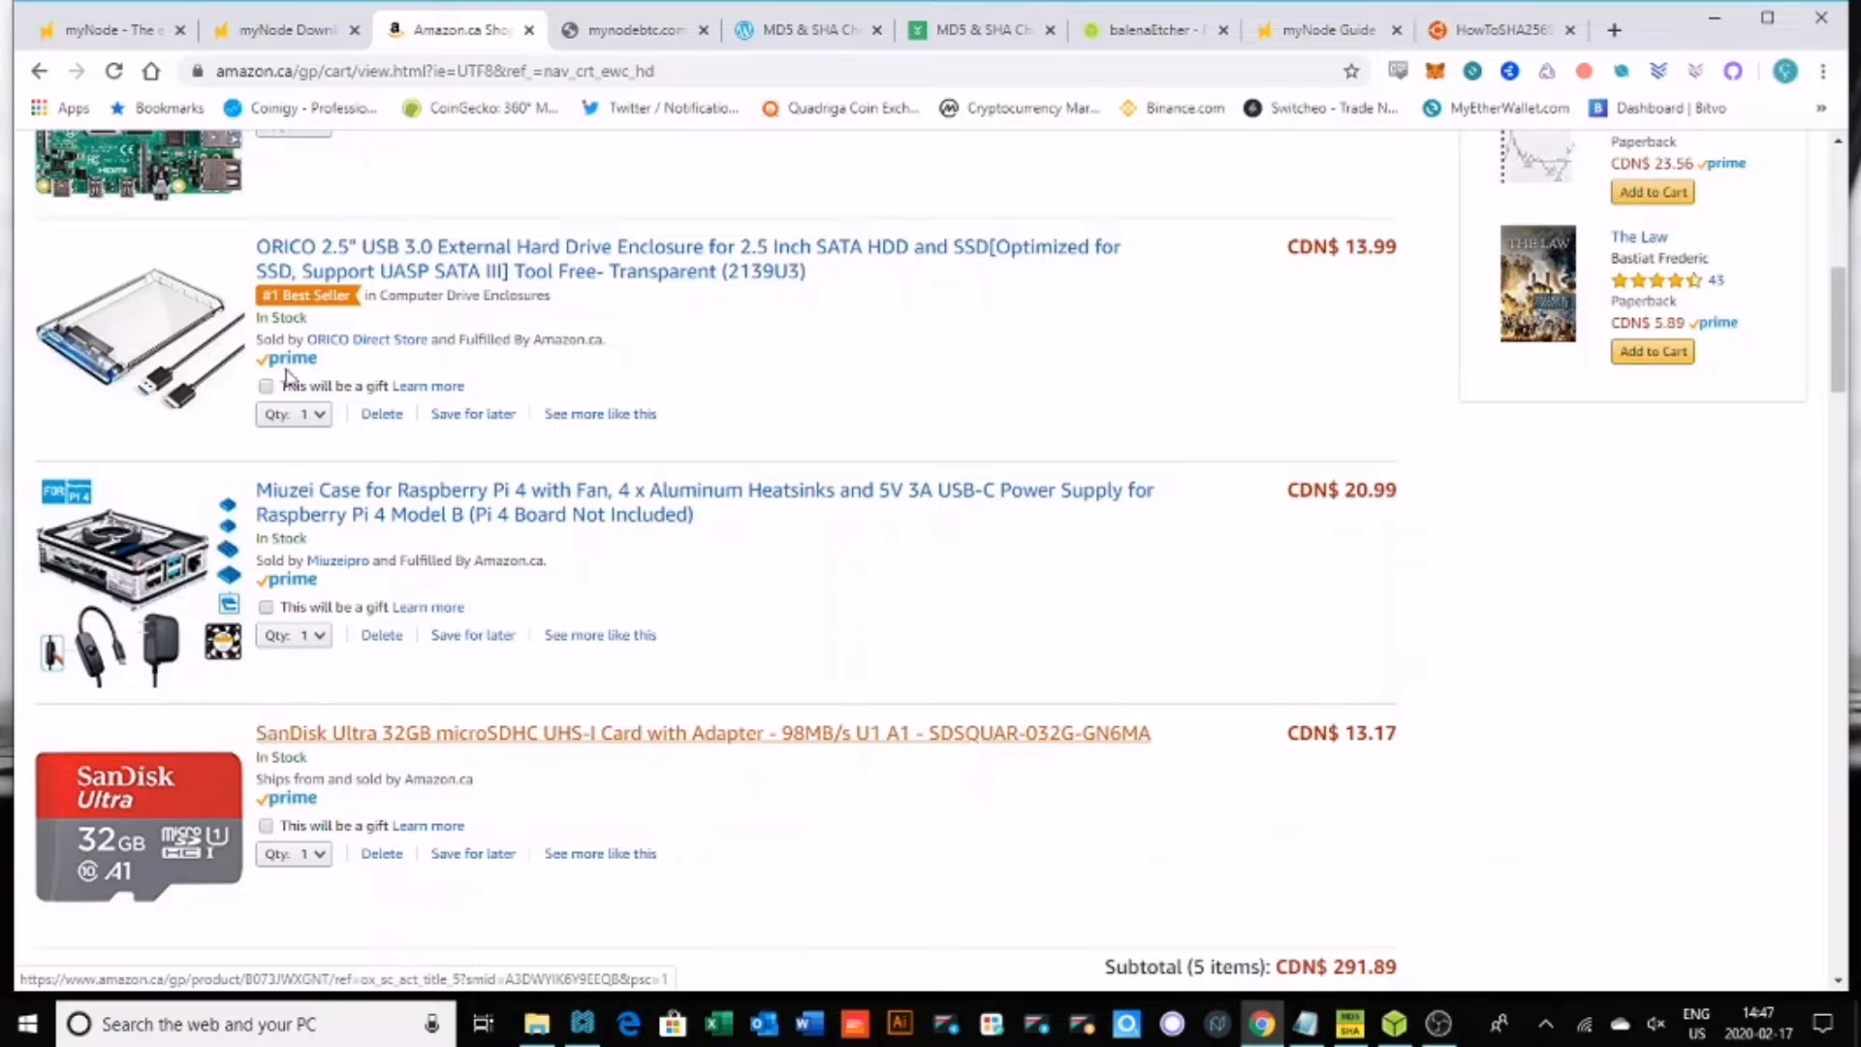
Find the device image downloads on the myNode download page and the saved mynode_raspi4_0-1-74.img.gz in the BTCnode folder
left_click(302, 36)
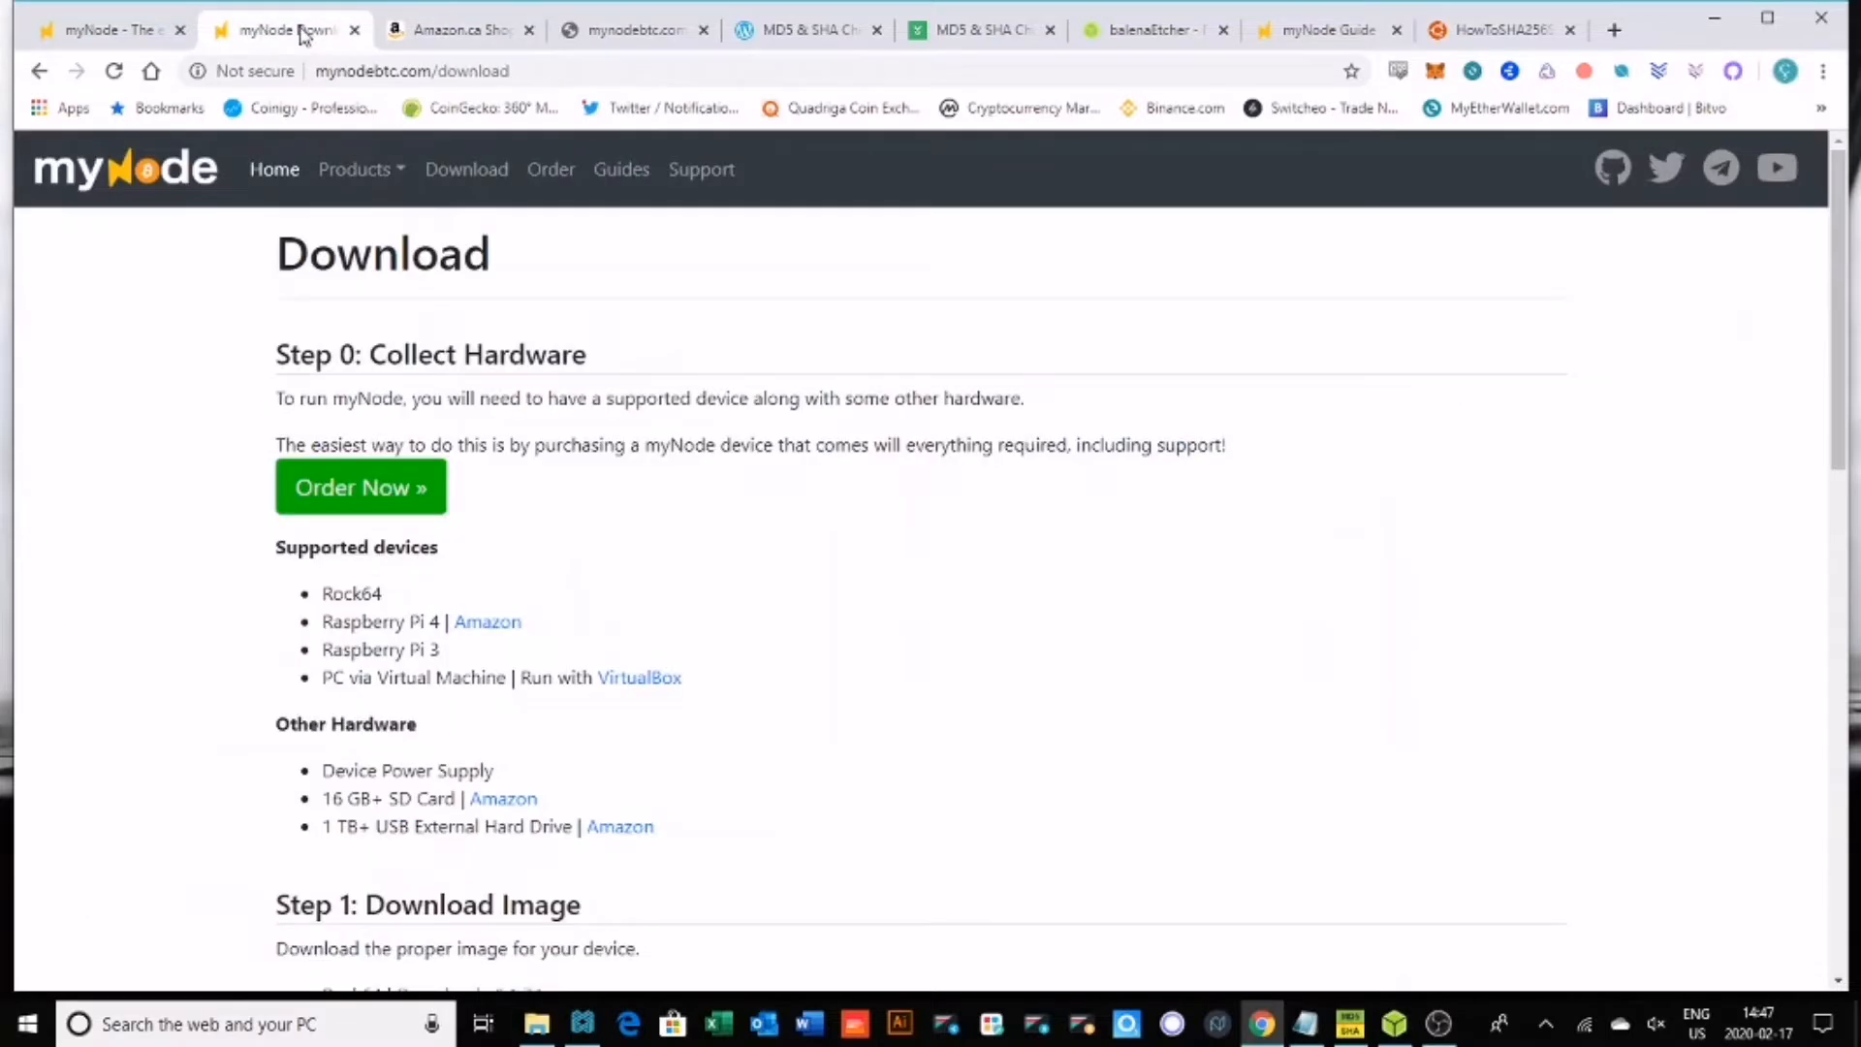
scroll(276, 519, "down", 2)
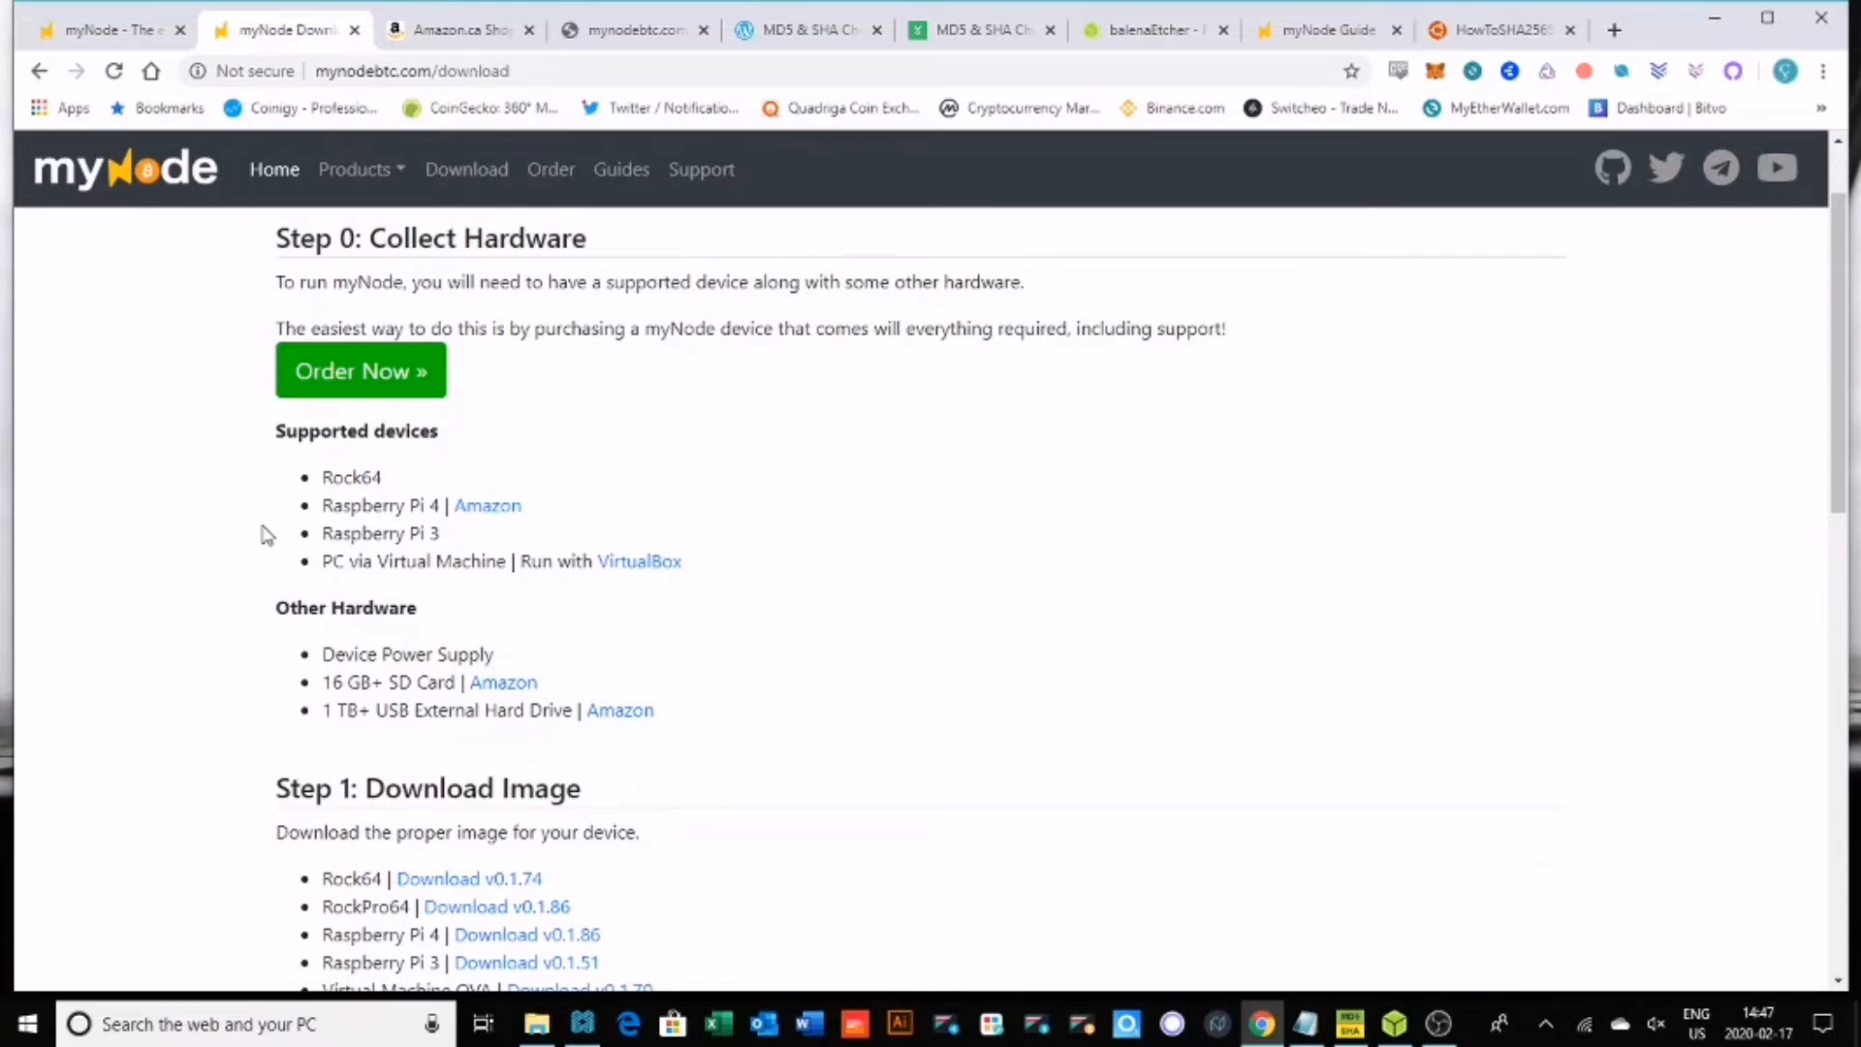
scroll(247, 562, "down", 3)
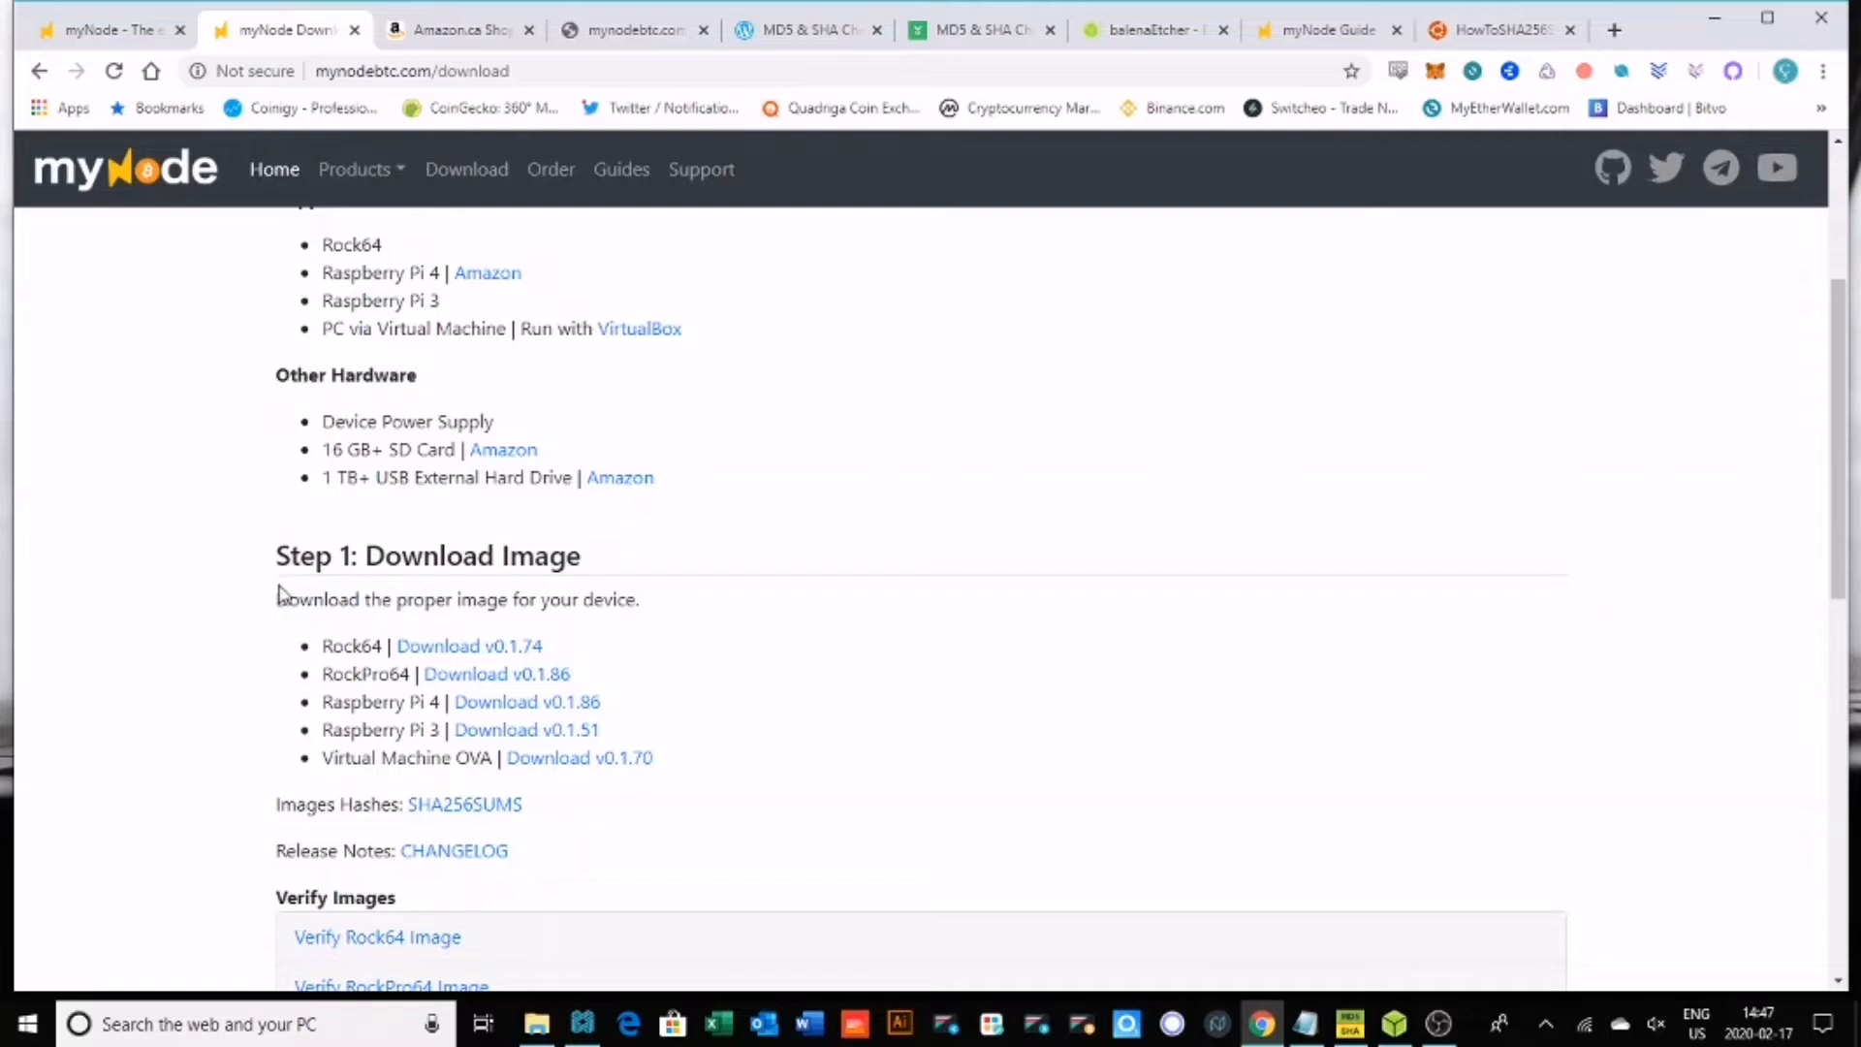
scroll(278, 593, "down", 1)
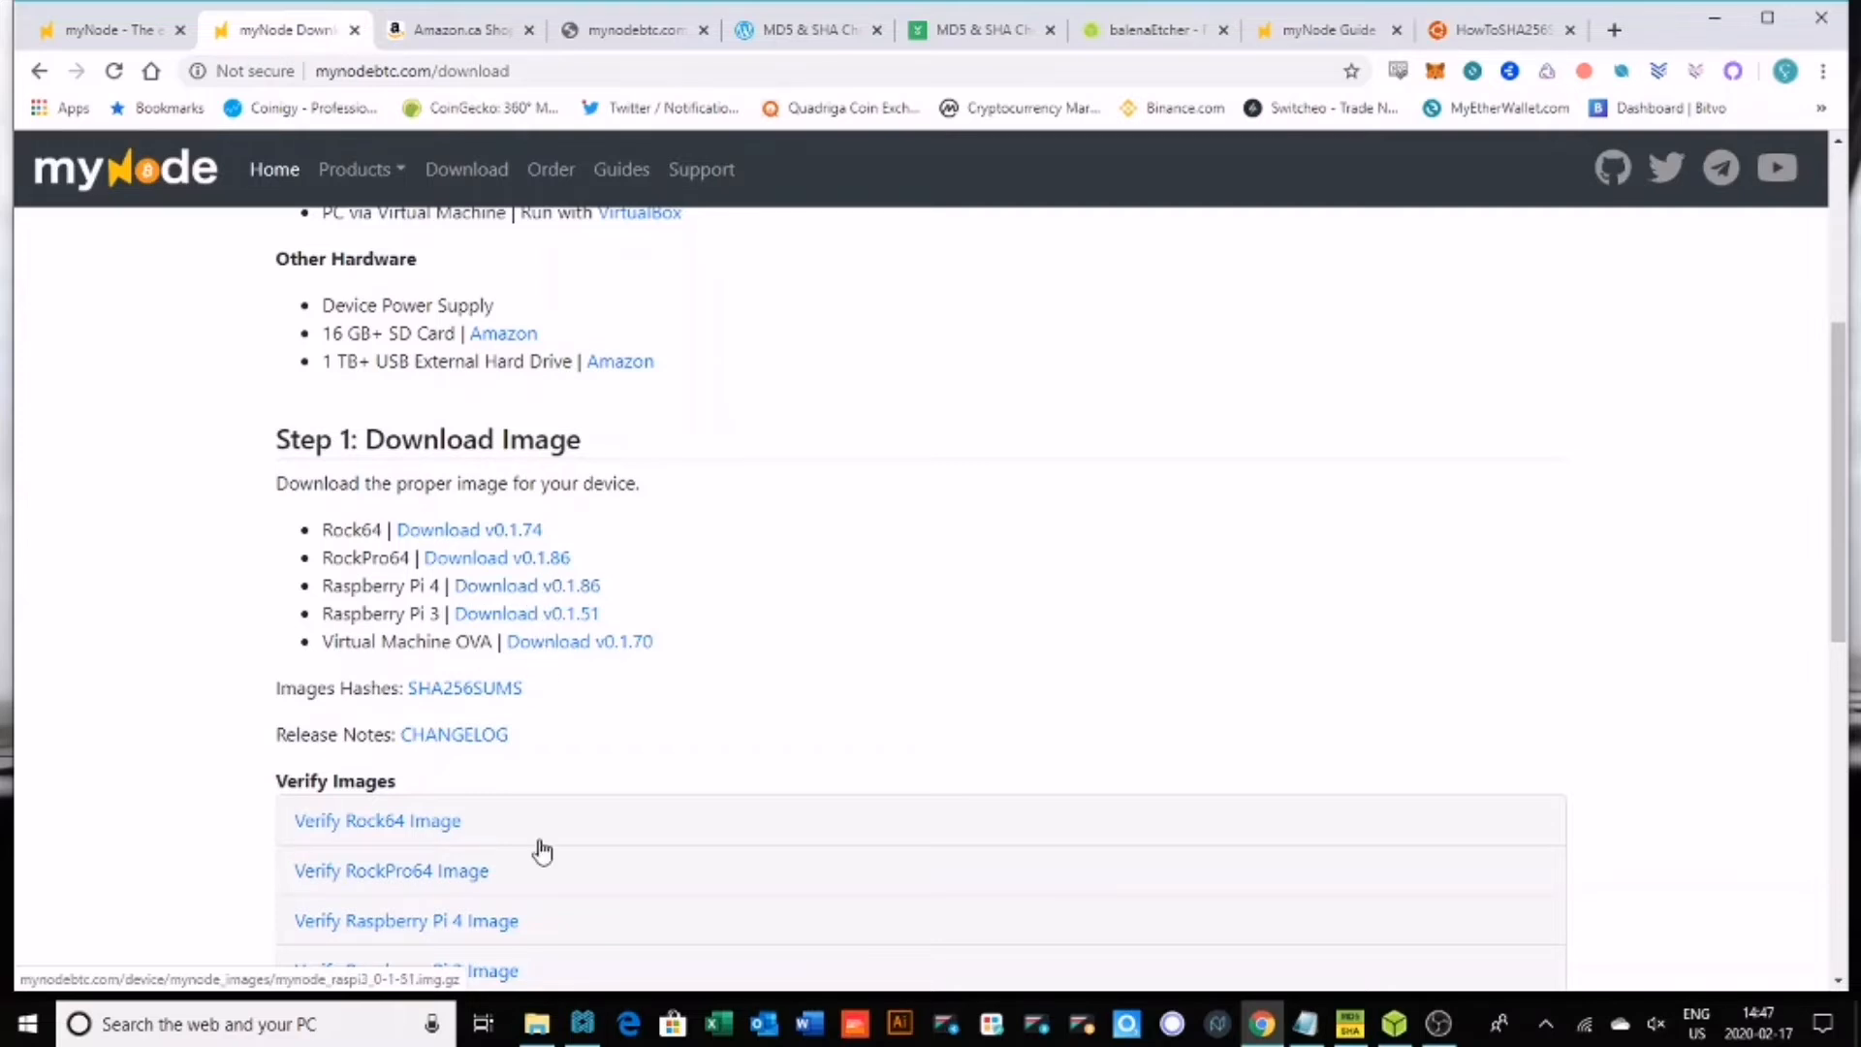
left_click(539, 1027)
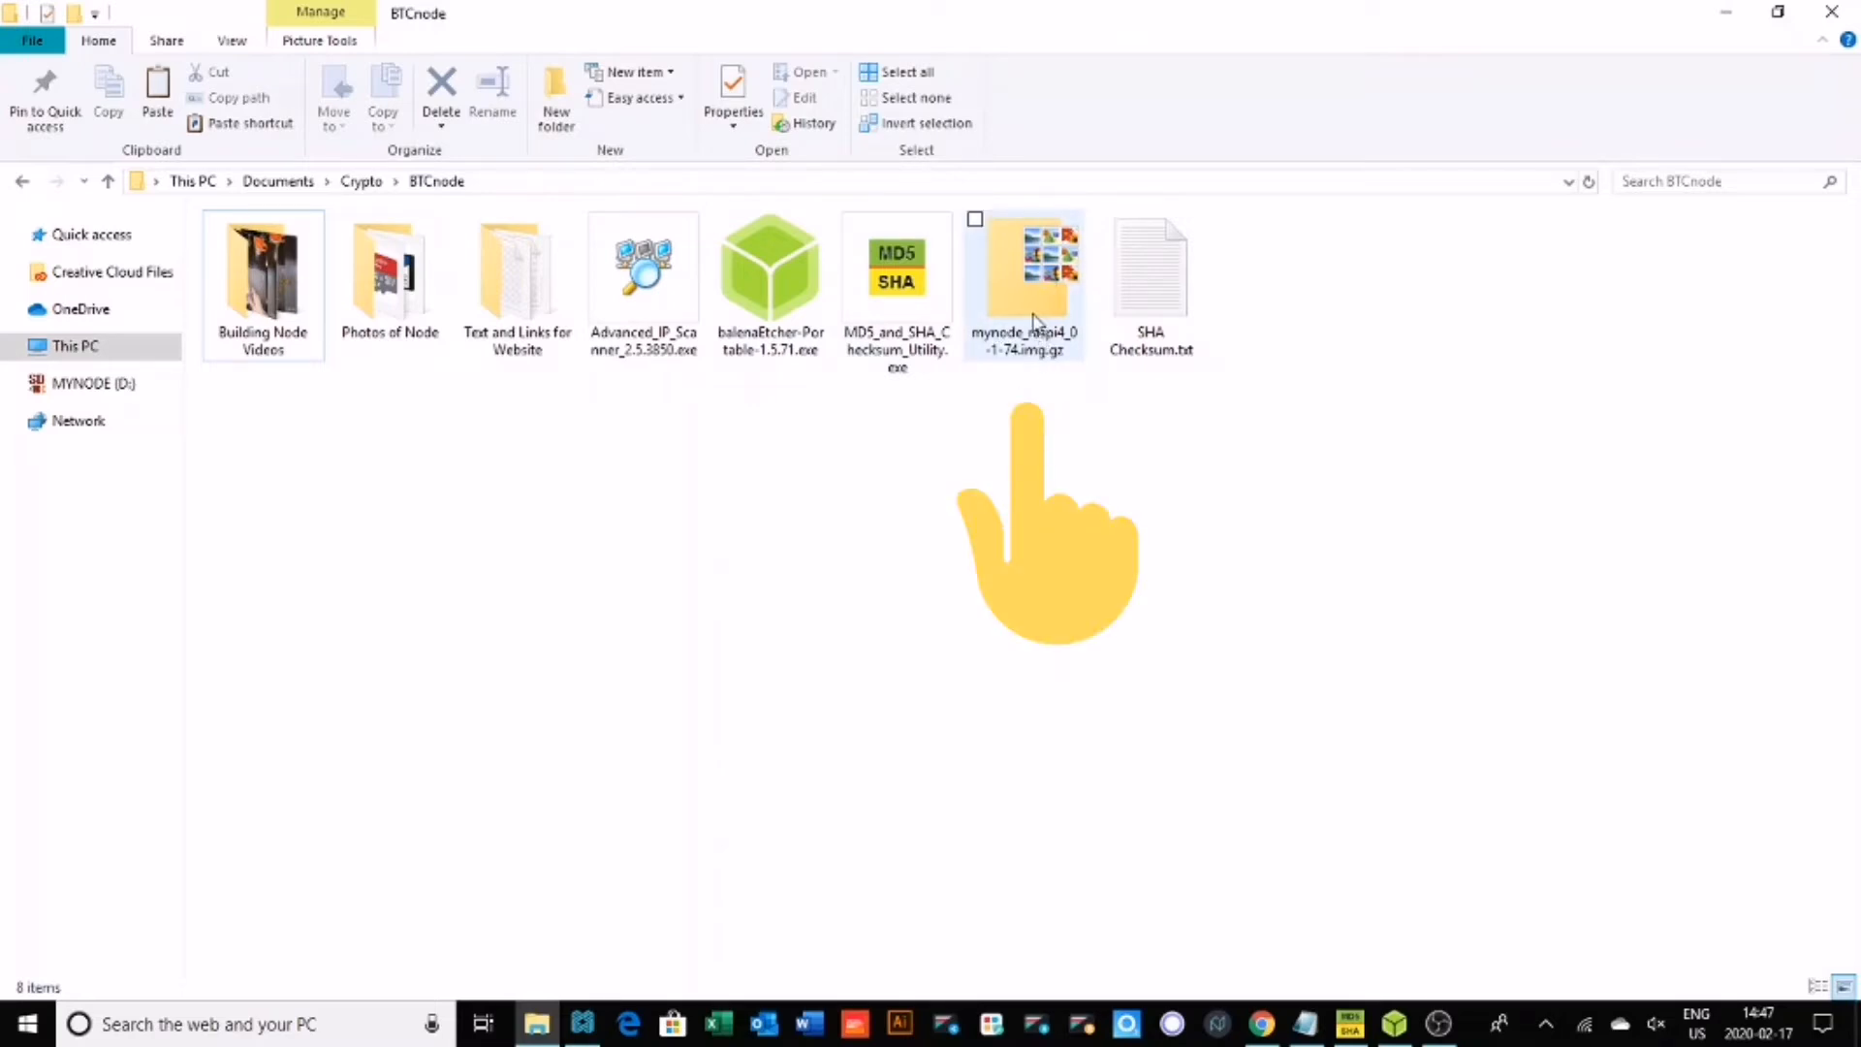
mouse_move(1027, 313)
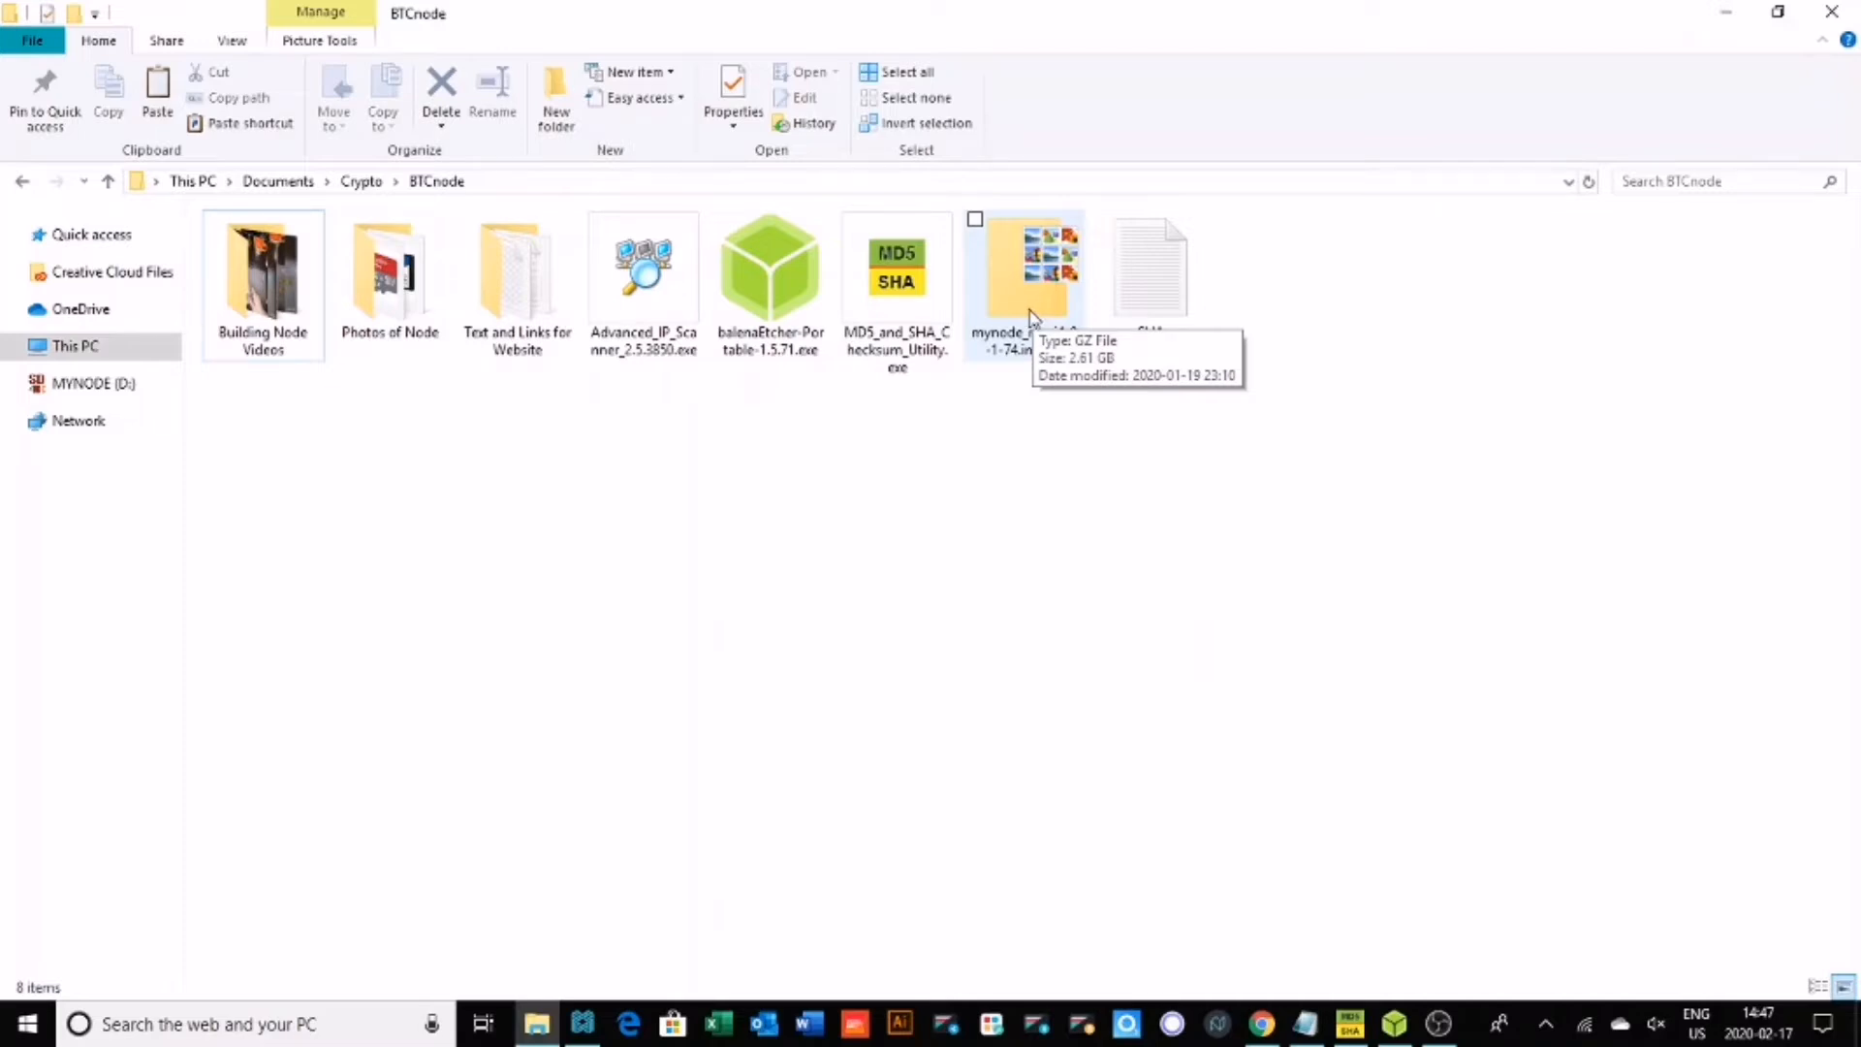
View the myNode SHA256SUMS page in Chrome and the saved SHA Checksum.txt in Notepad
left_click(1253, 1033)
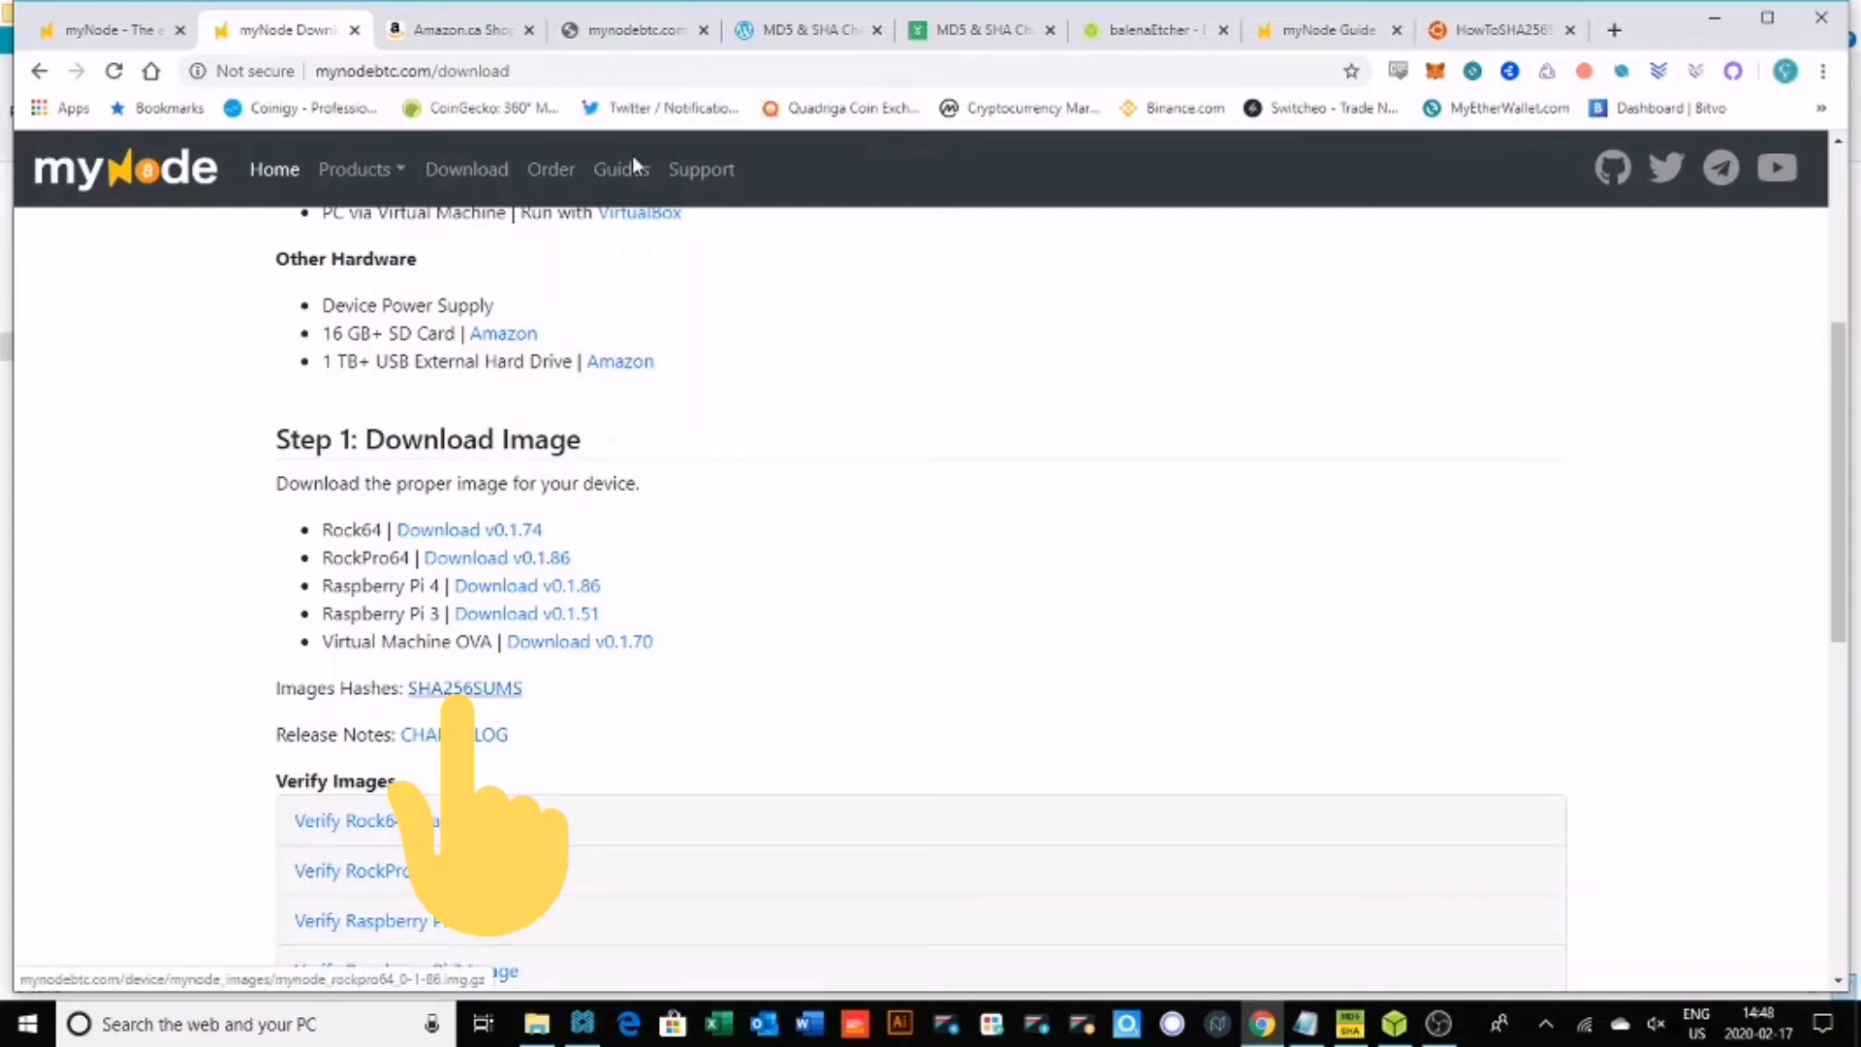
left_click(634, 35)
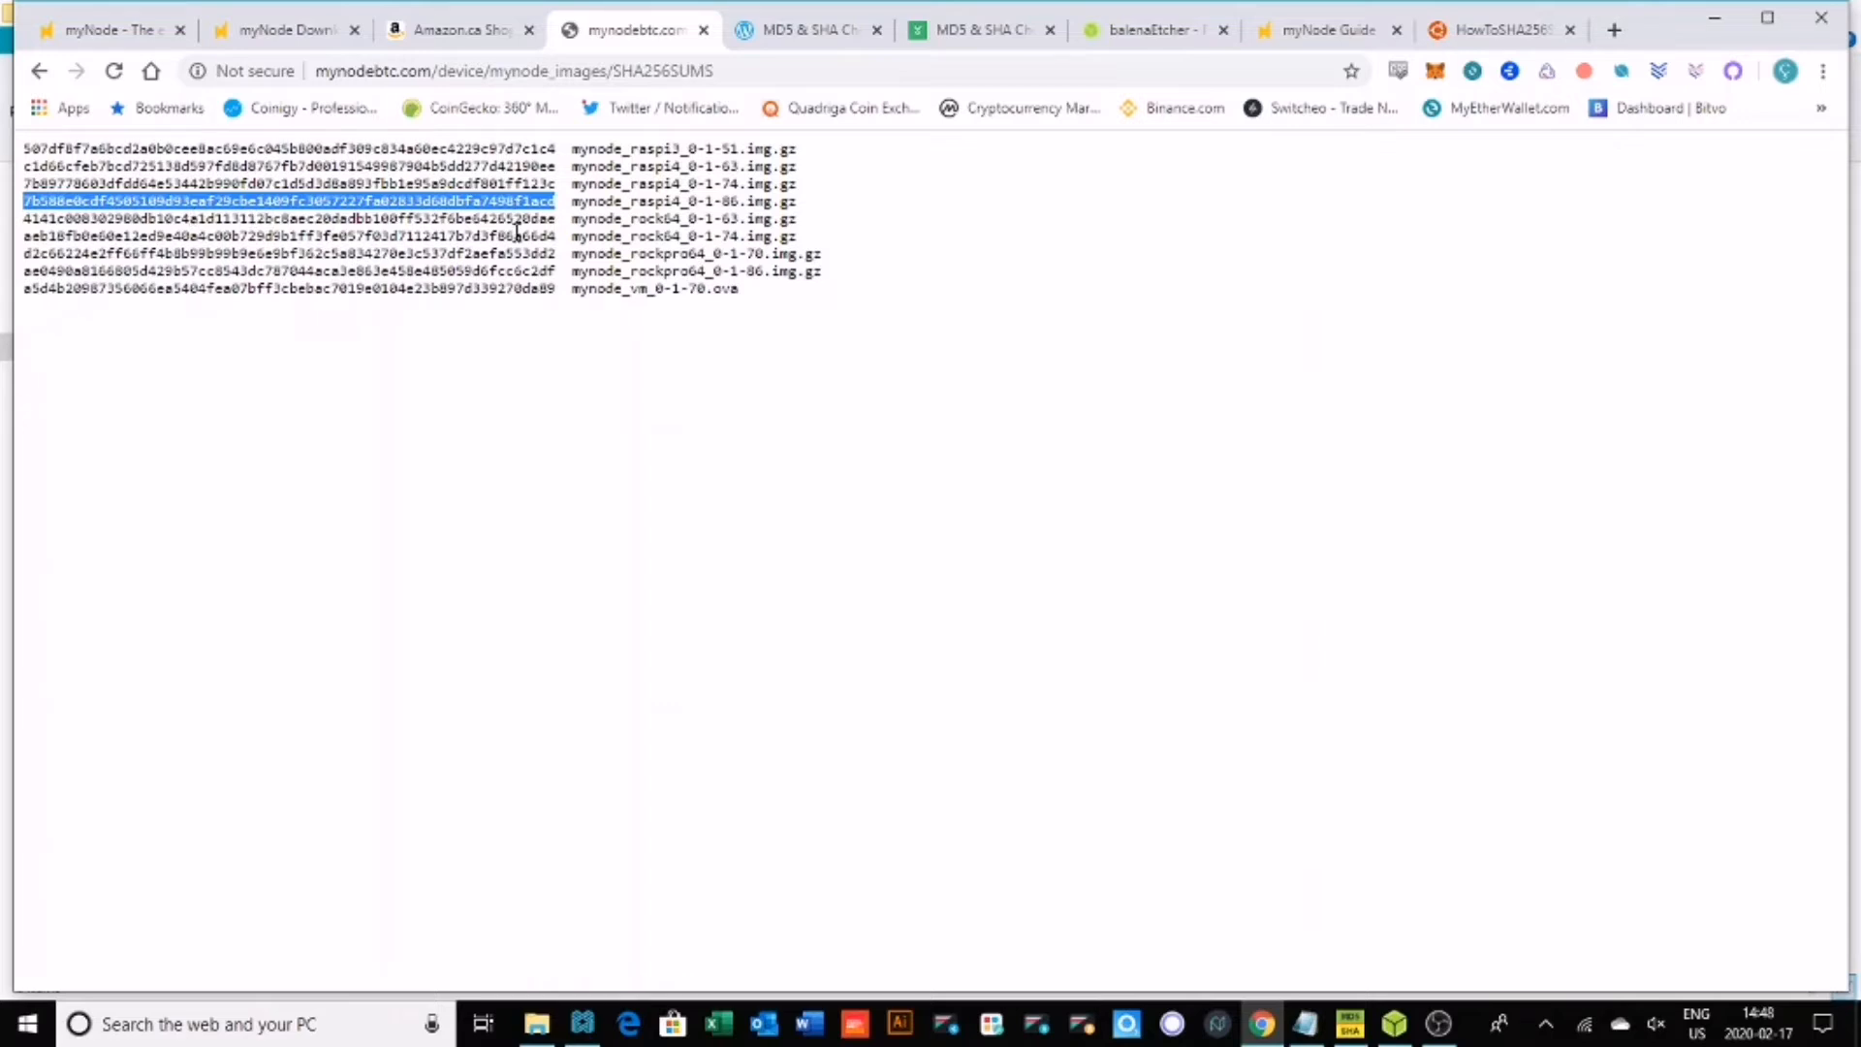
left_click(1305, 1029)
left_click(1143, 535)
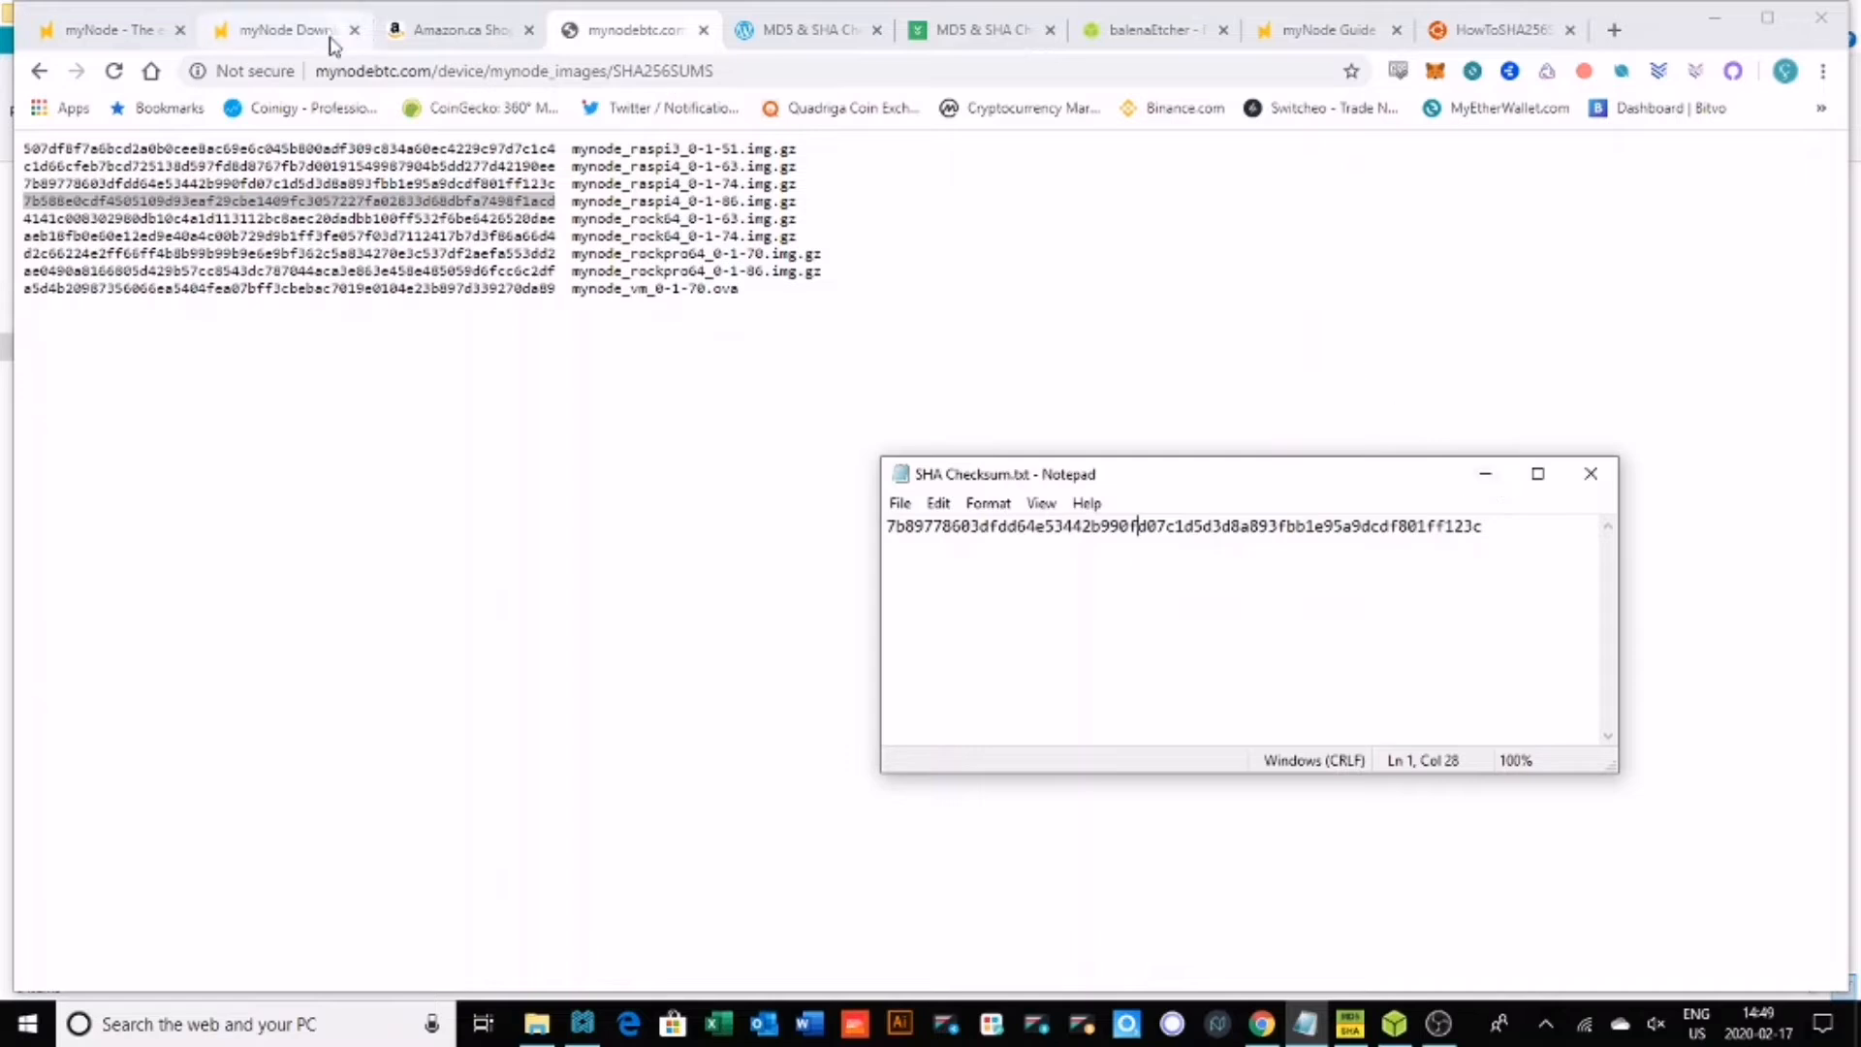
Copy the SHA-256 hash of mynode_raspi4_0-1-86.img.gz from the myNode SHA256SUMS page
left_click(295, 41)
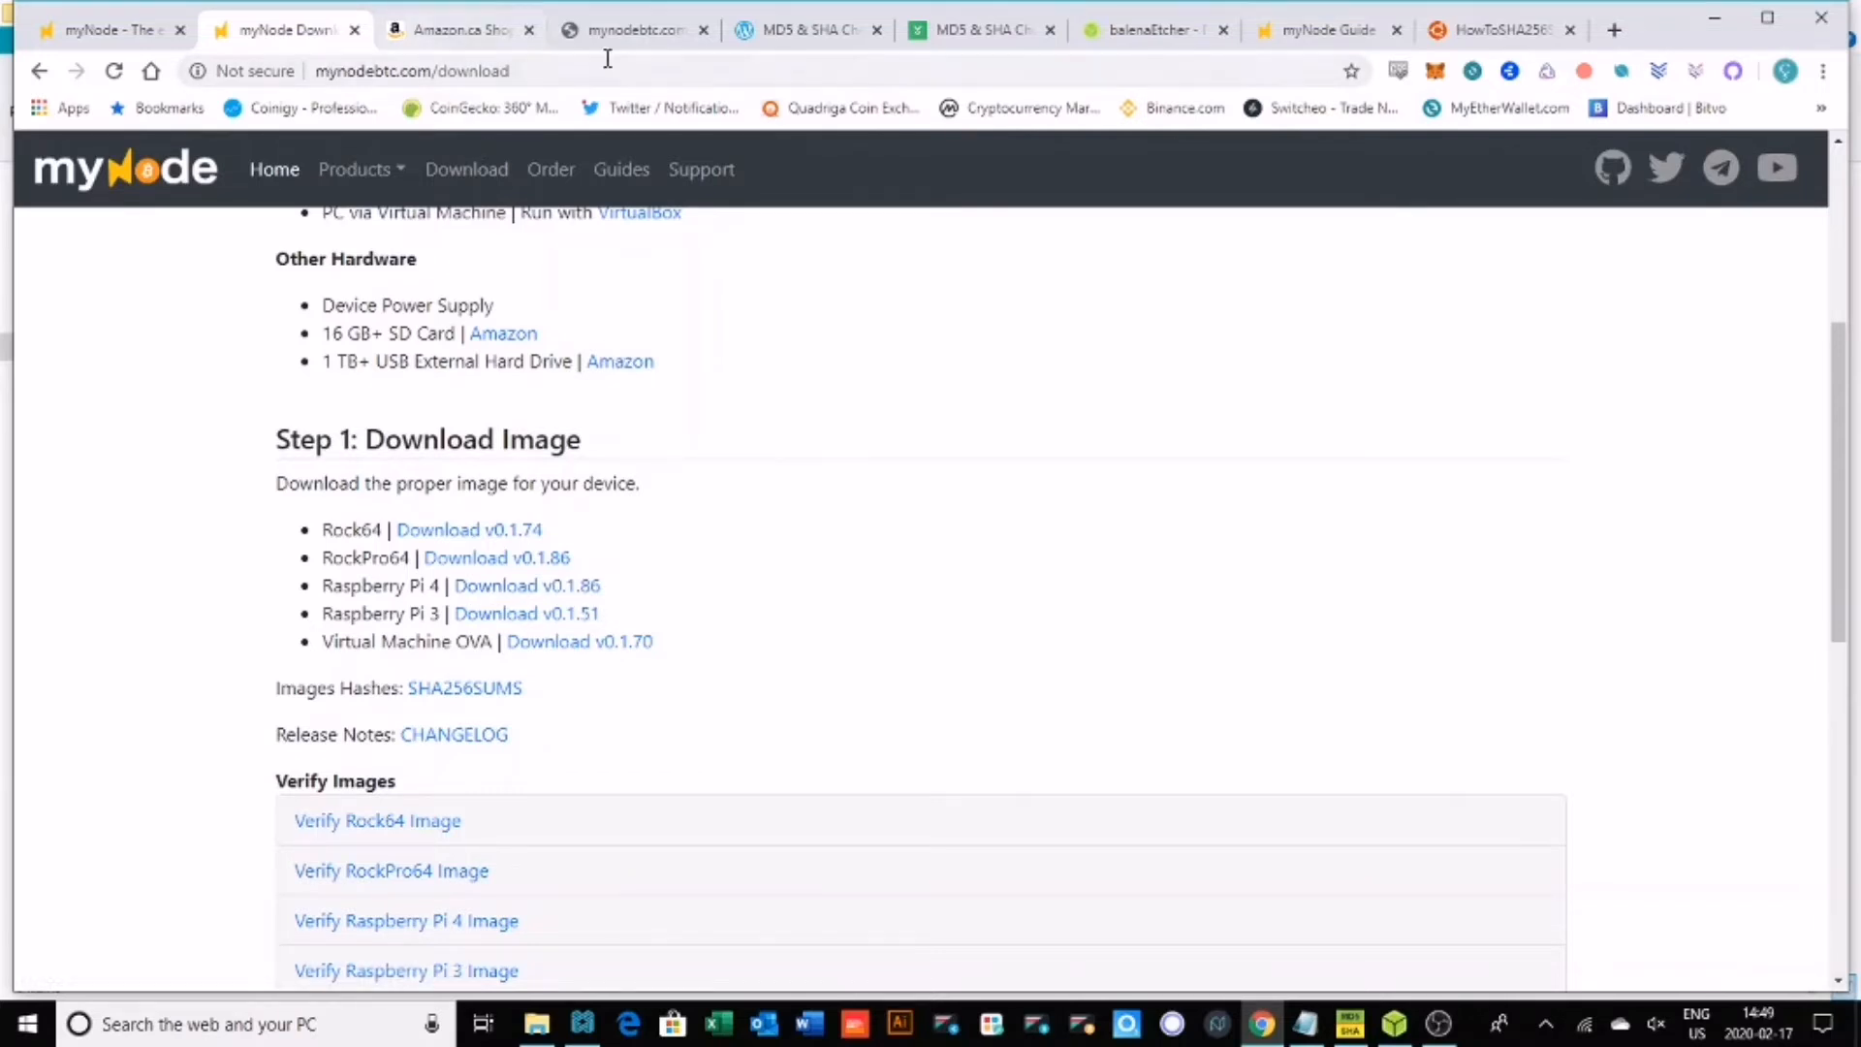
left_click(625, 30)
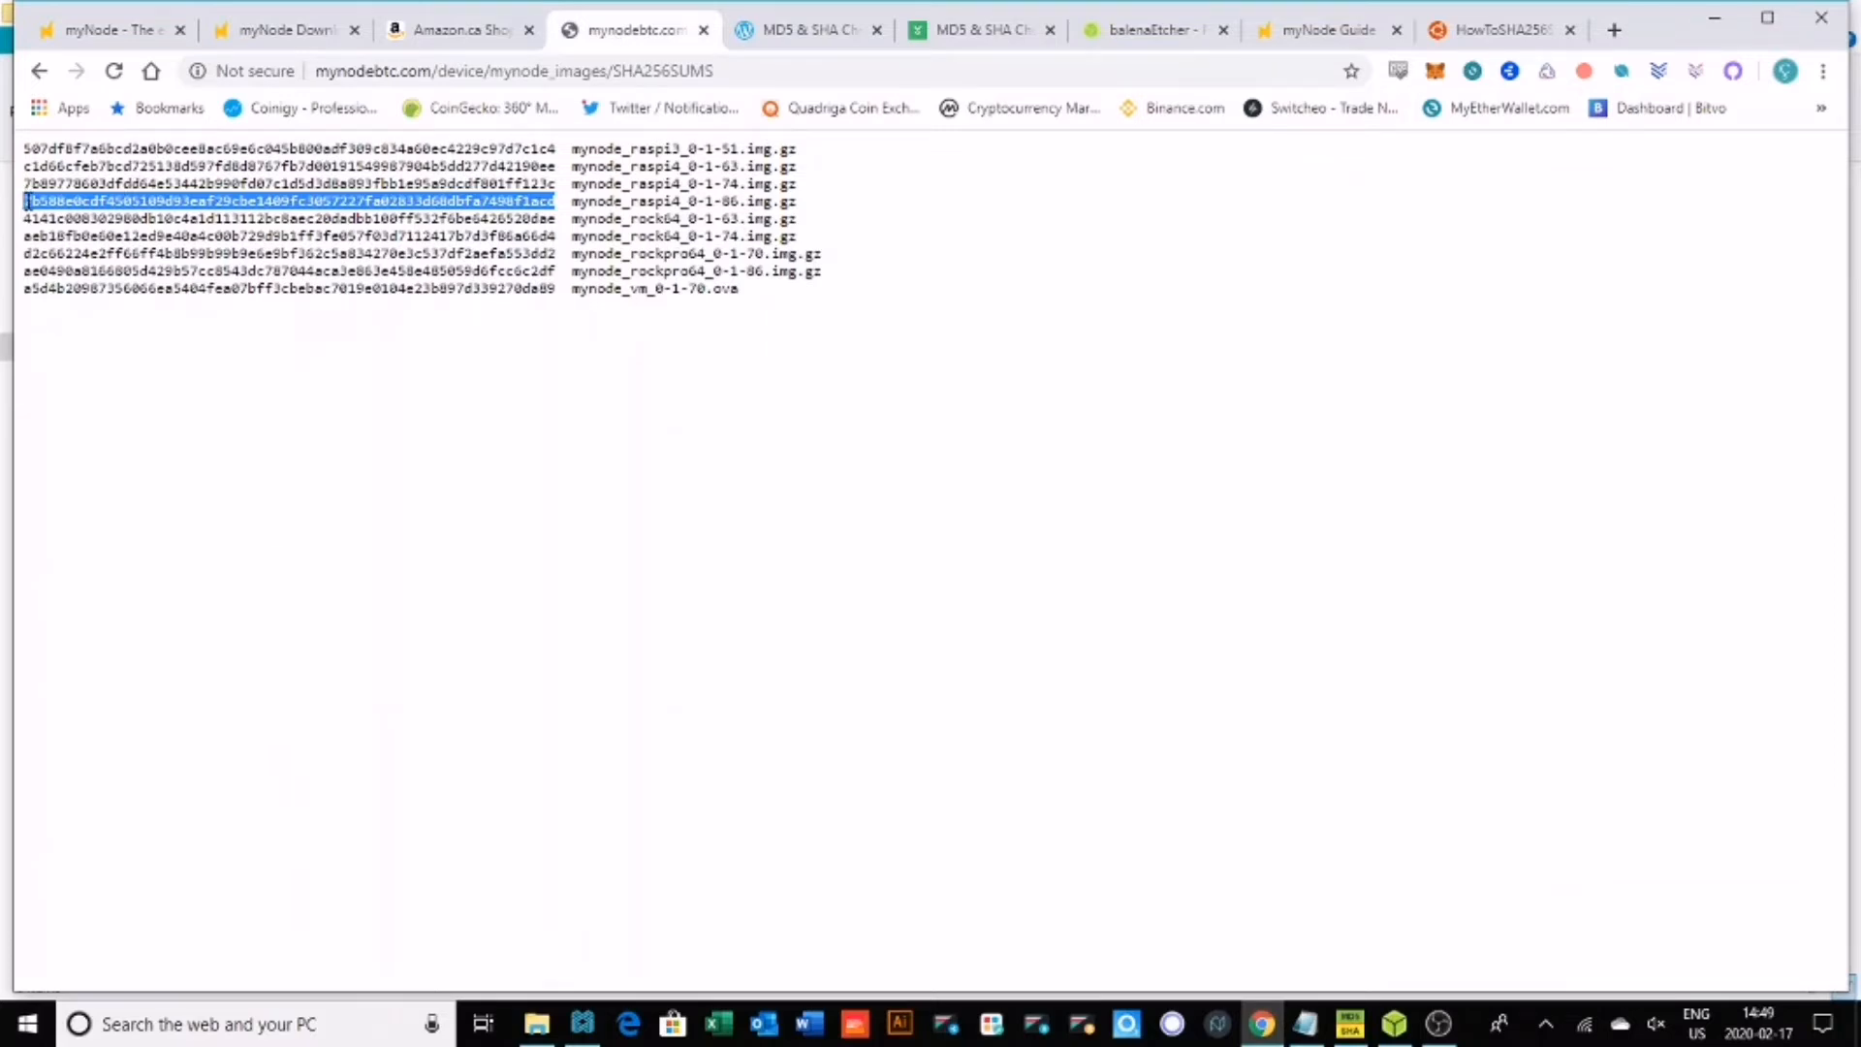
right_click(145, 203)
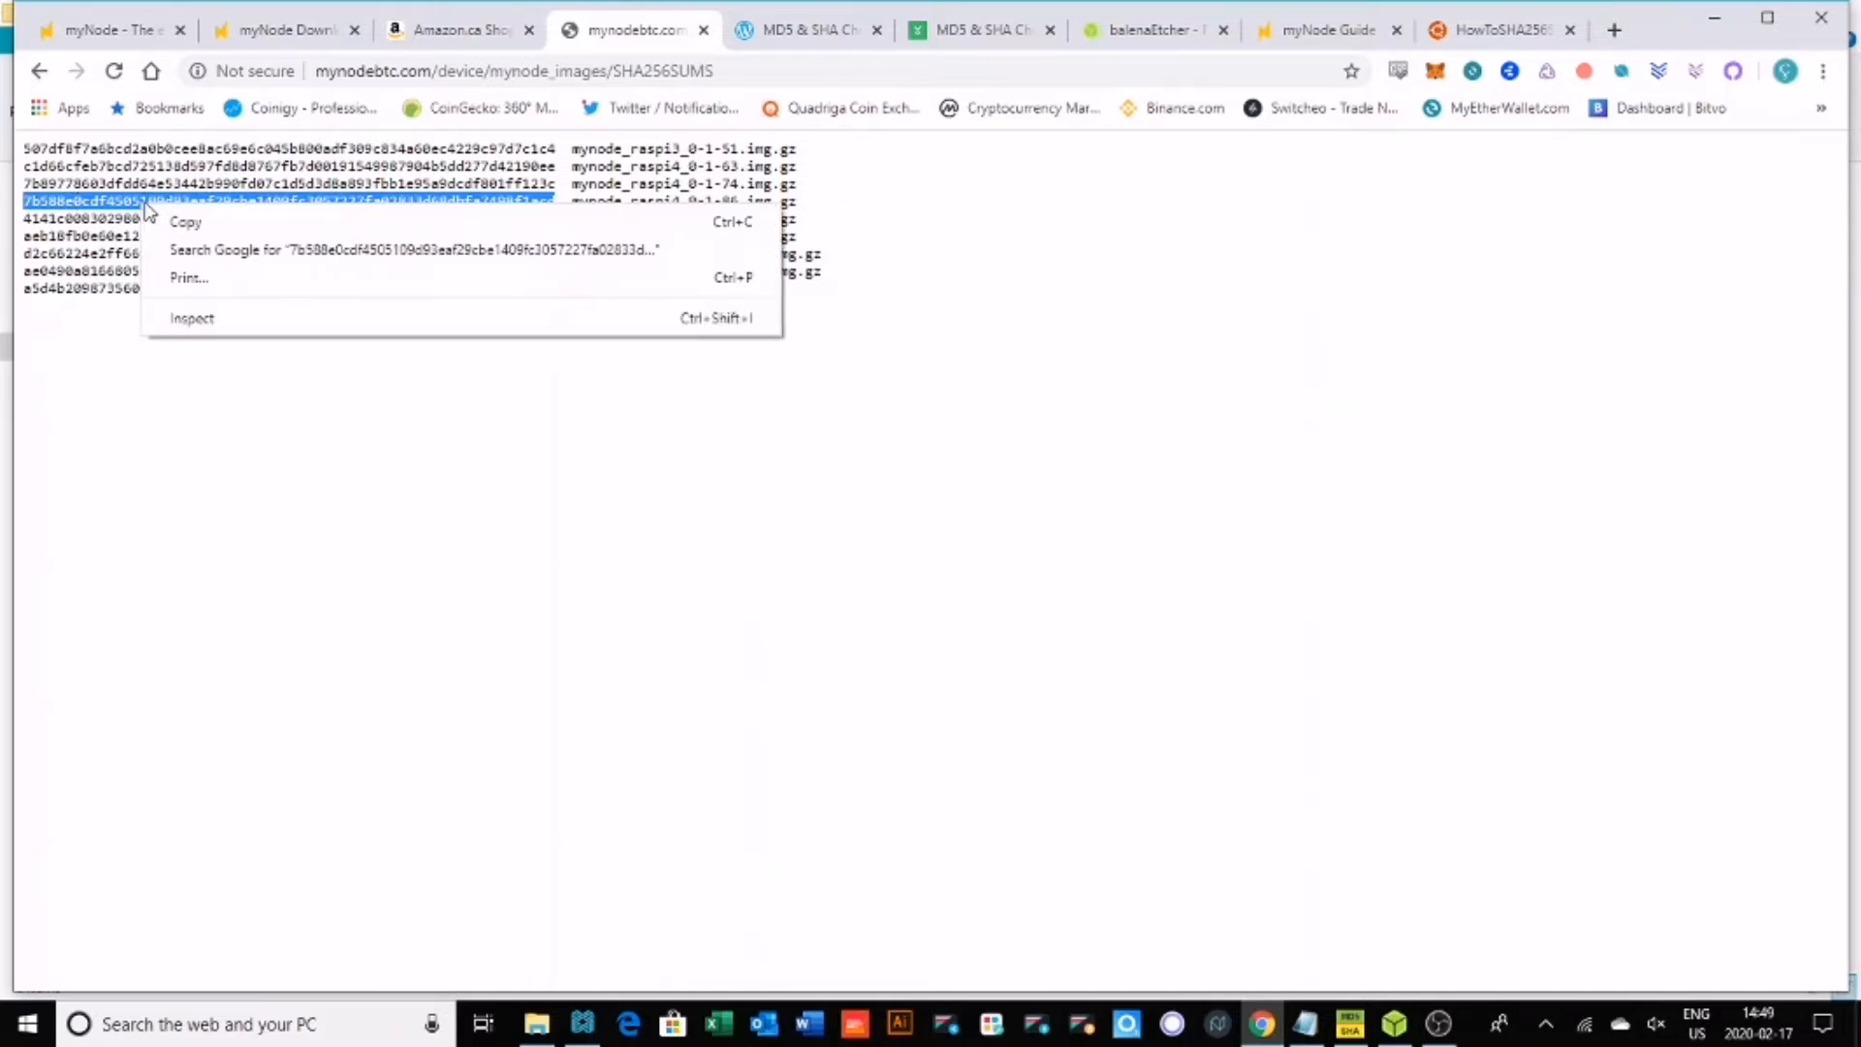
left_click(184, 223)
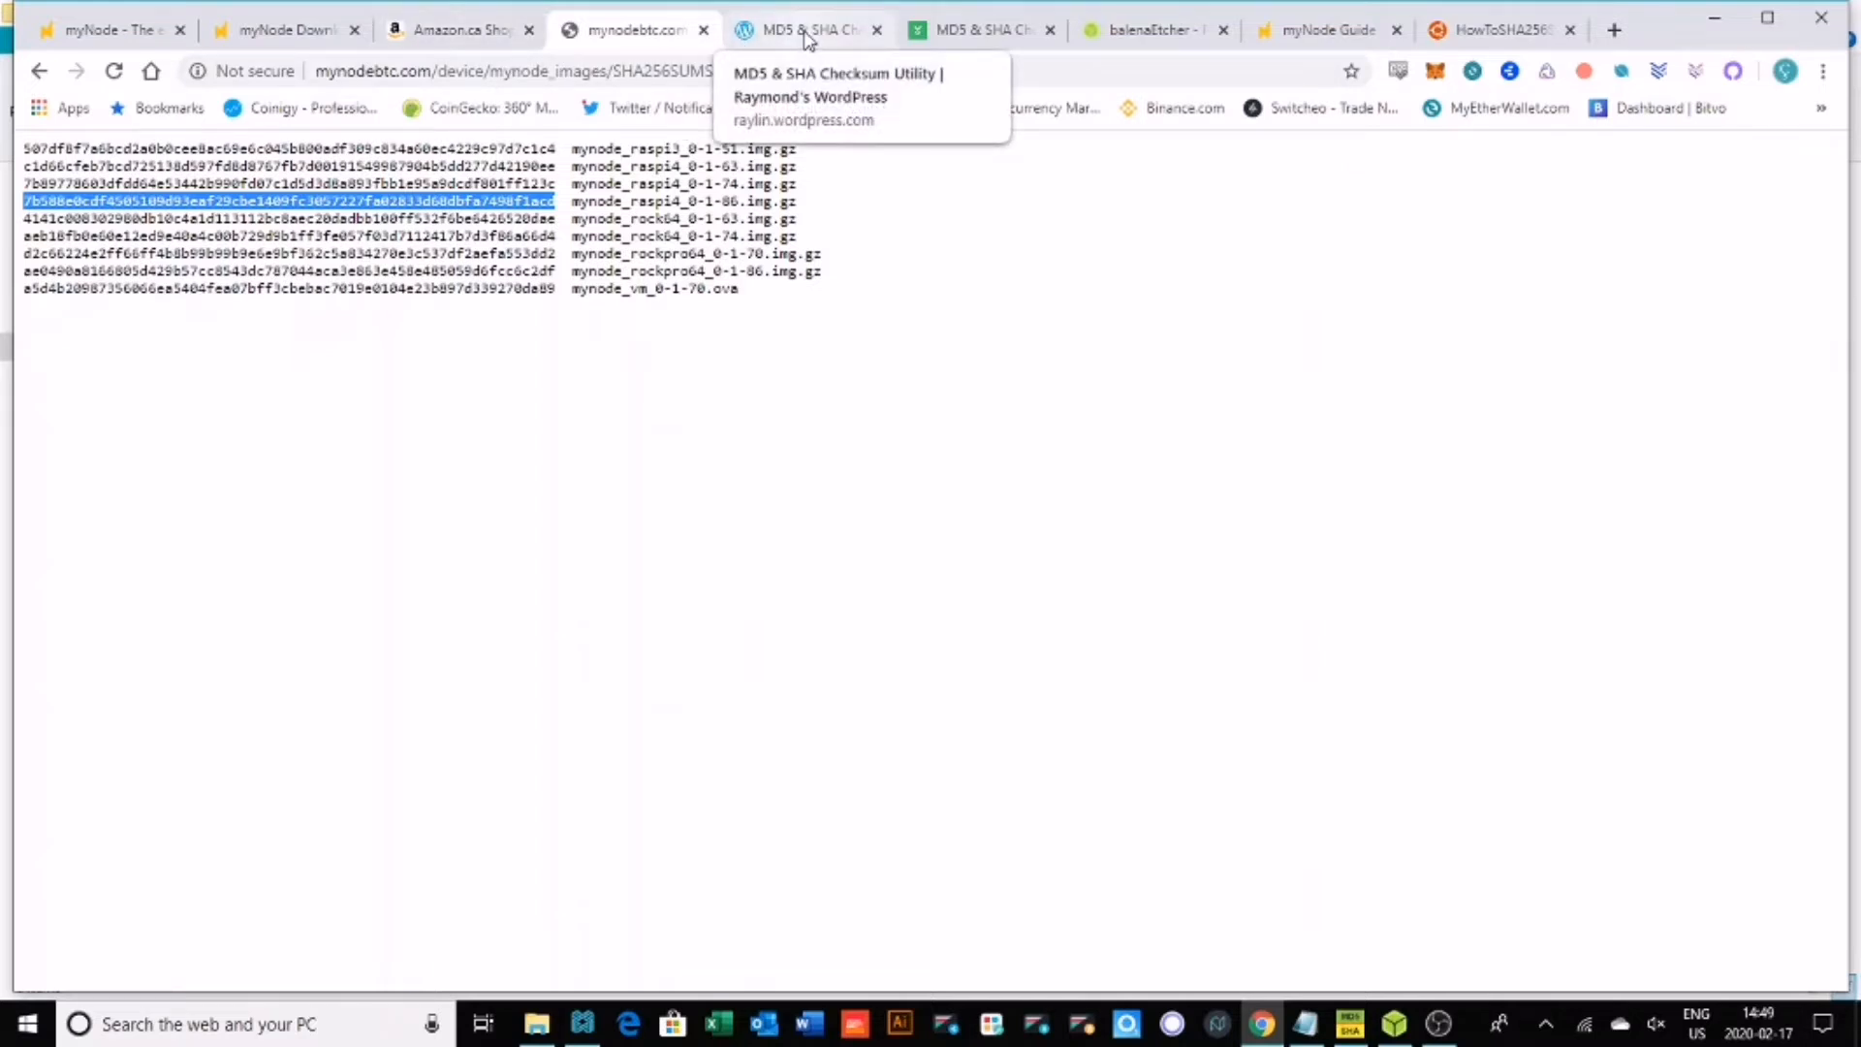
Find the free MD5 & SHA Checksum Utility download on Raymond's WordPress and its CNET Download page
left_click(322, 34)
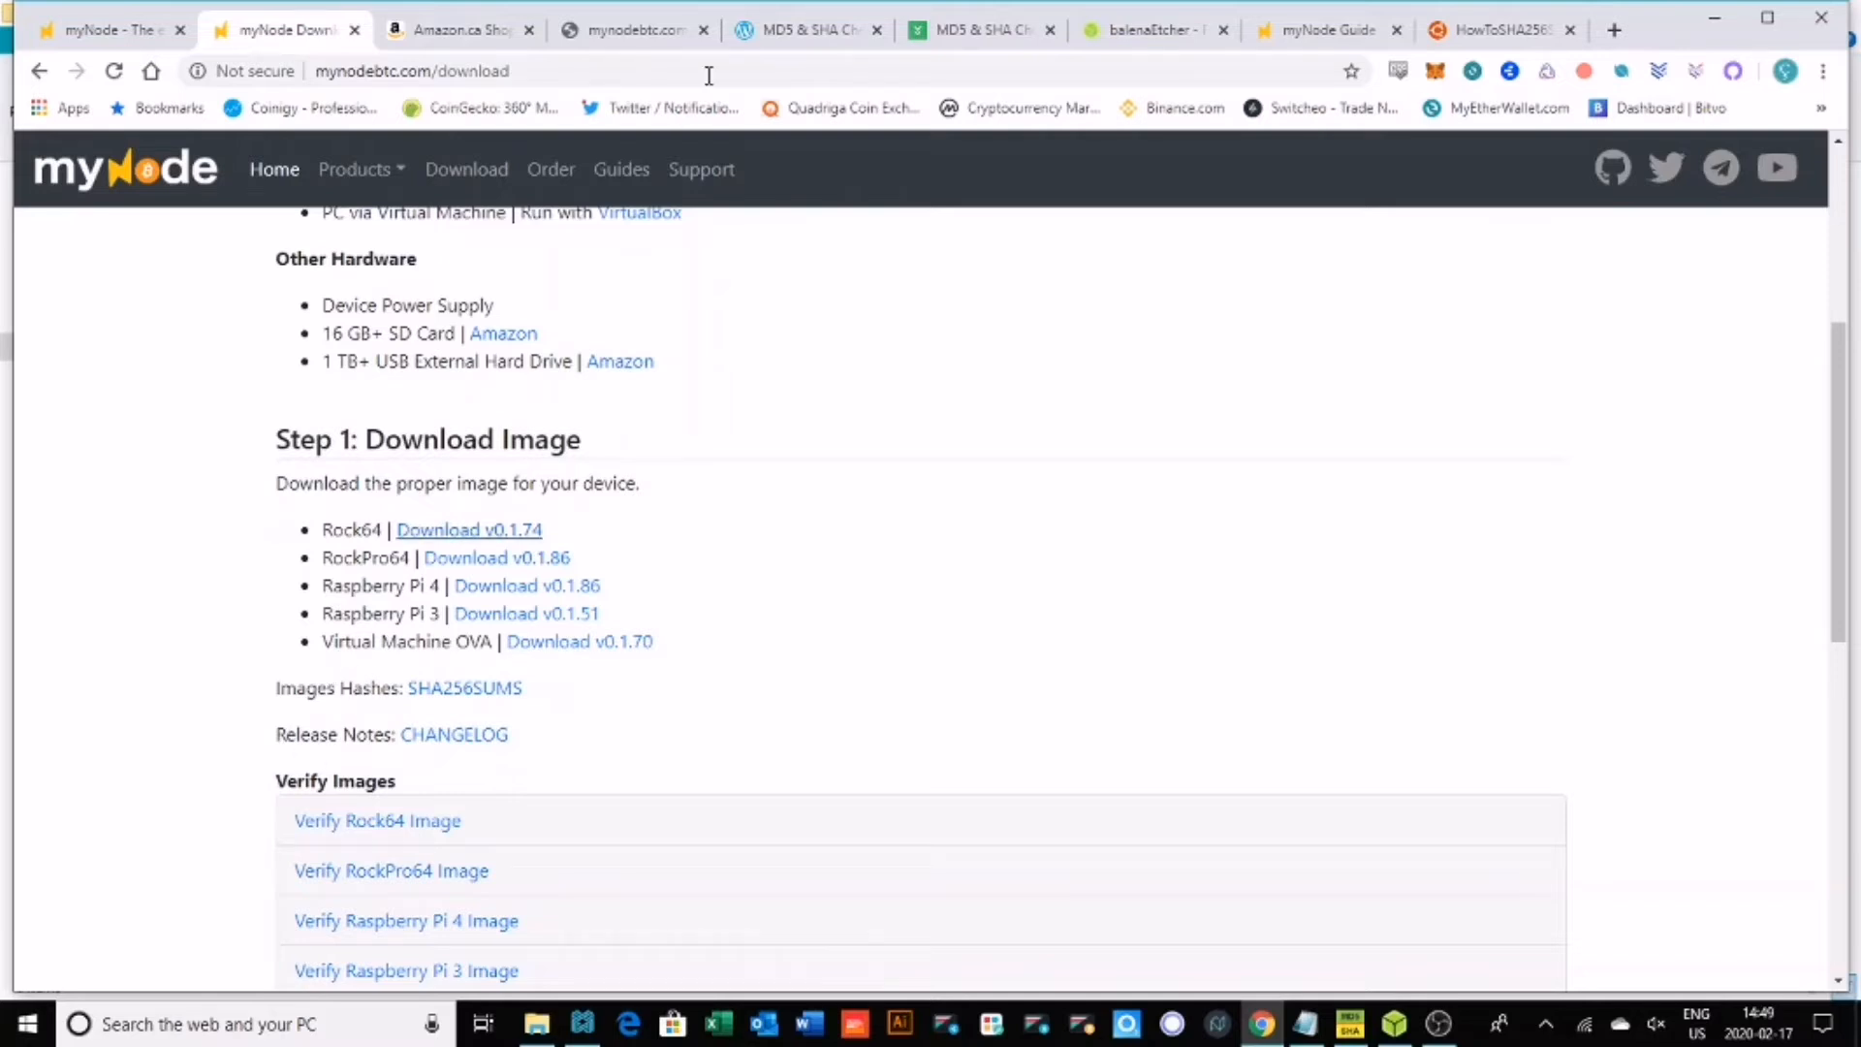
left_click(810, 31)
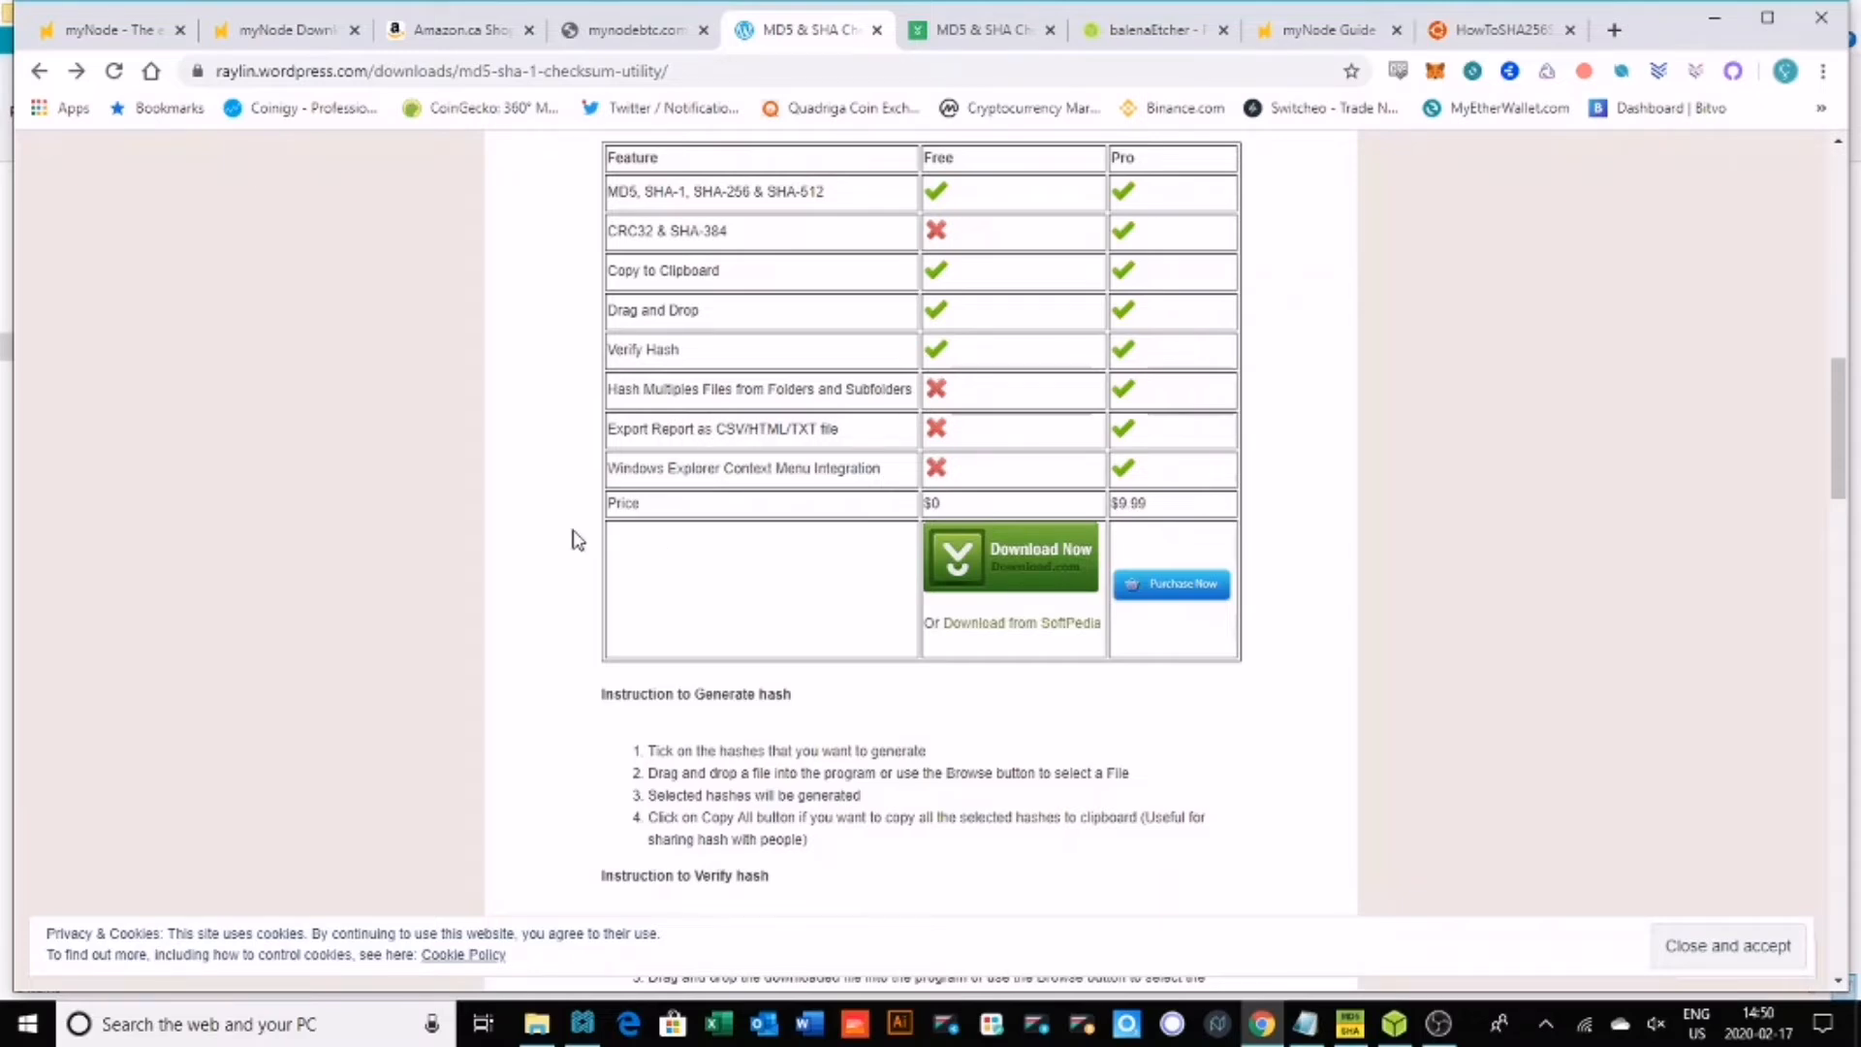
scroll(349, 491, "up", 4)
scroll(362, 475, "up", 8)
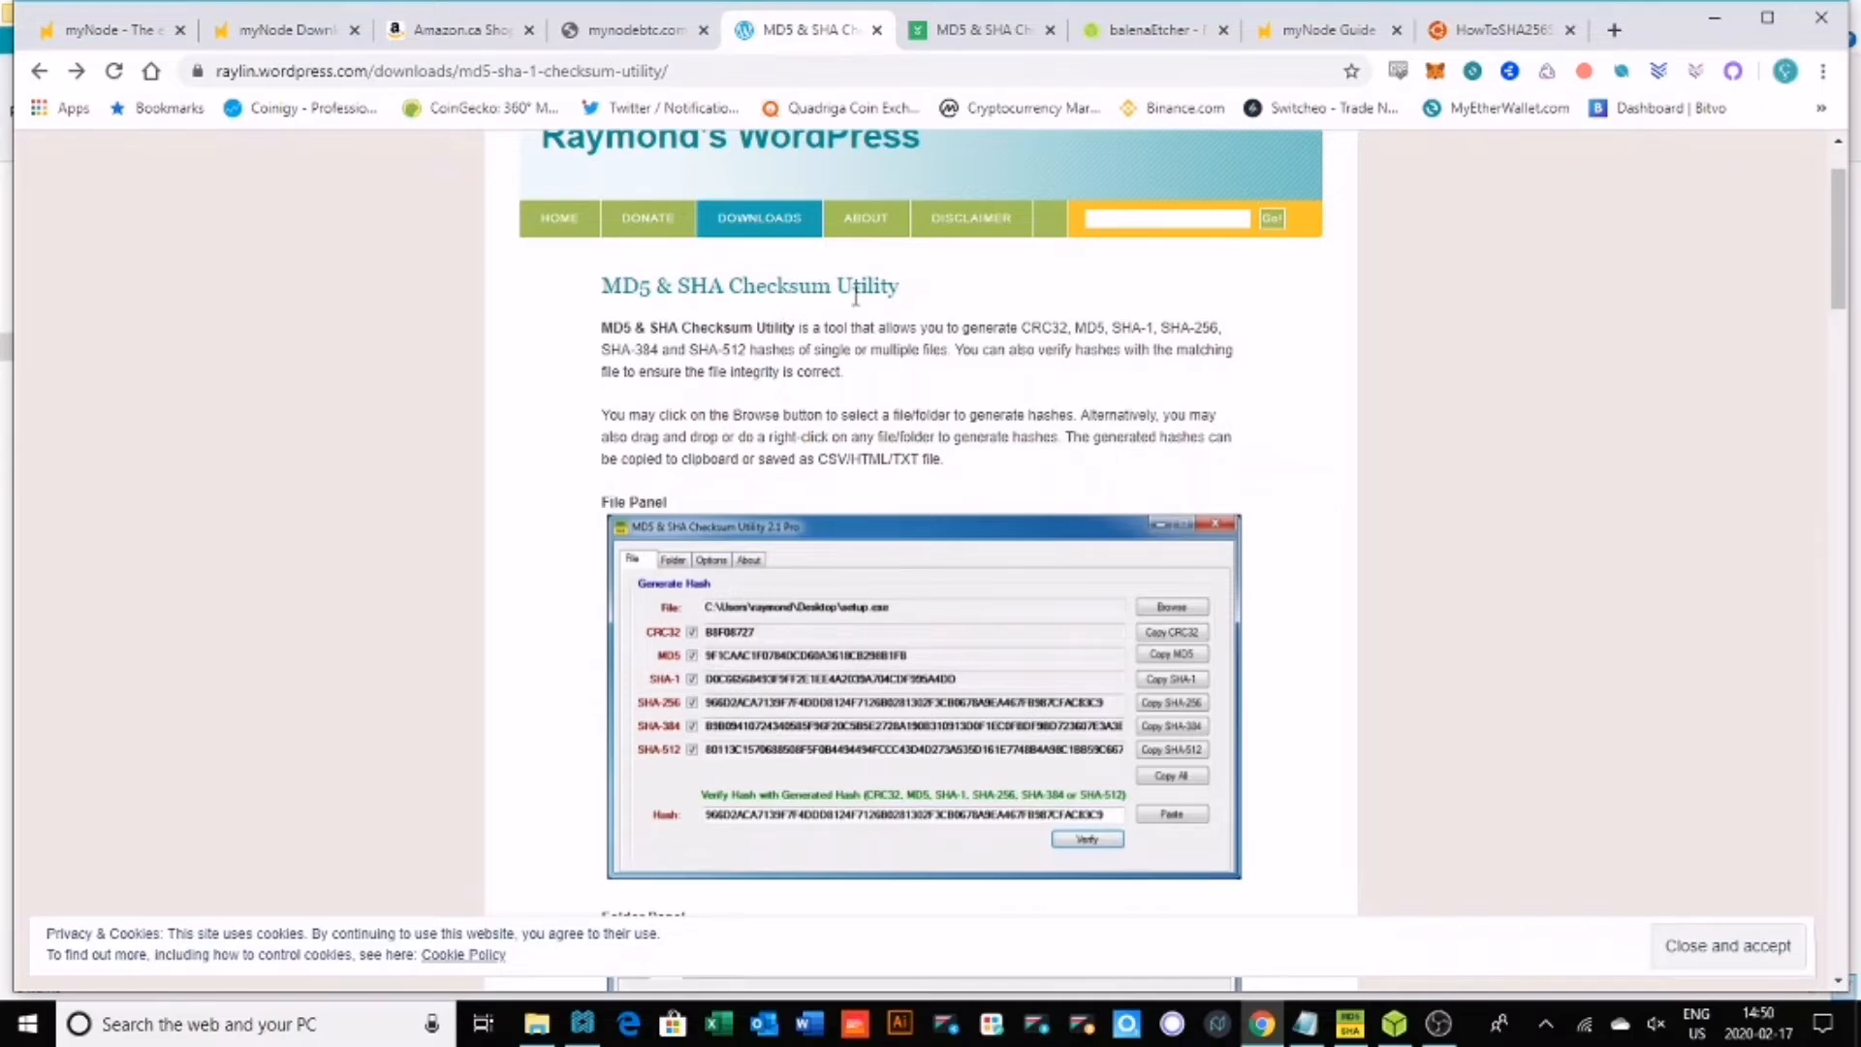
scroll(856, 296, "down", 7)
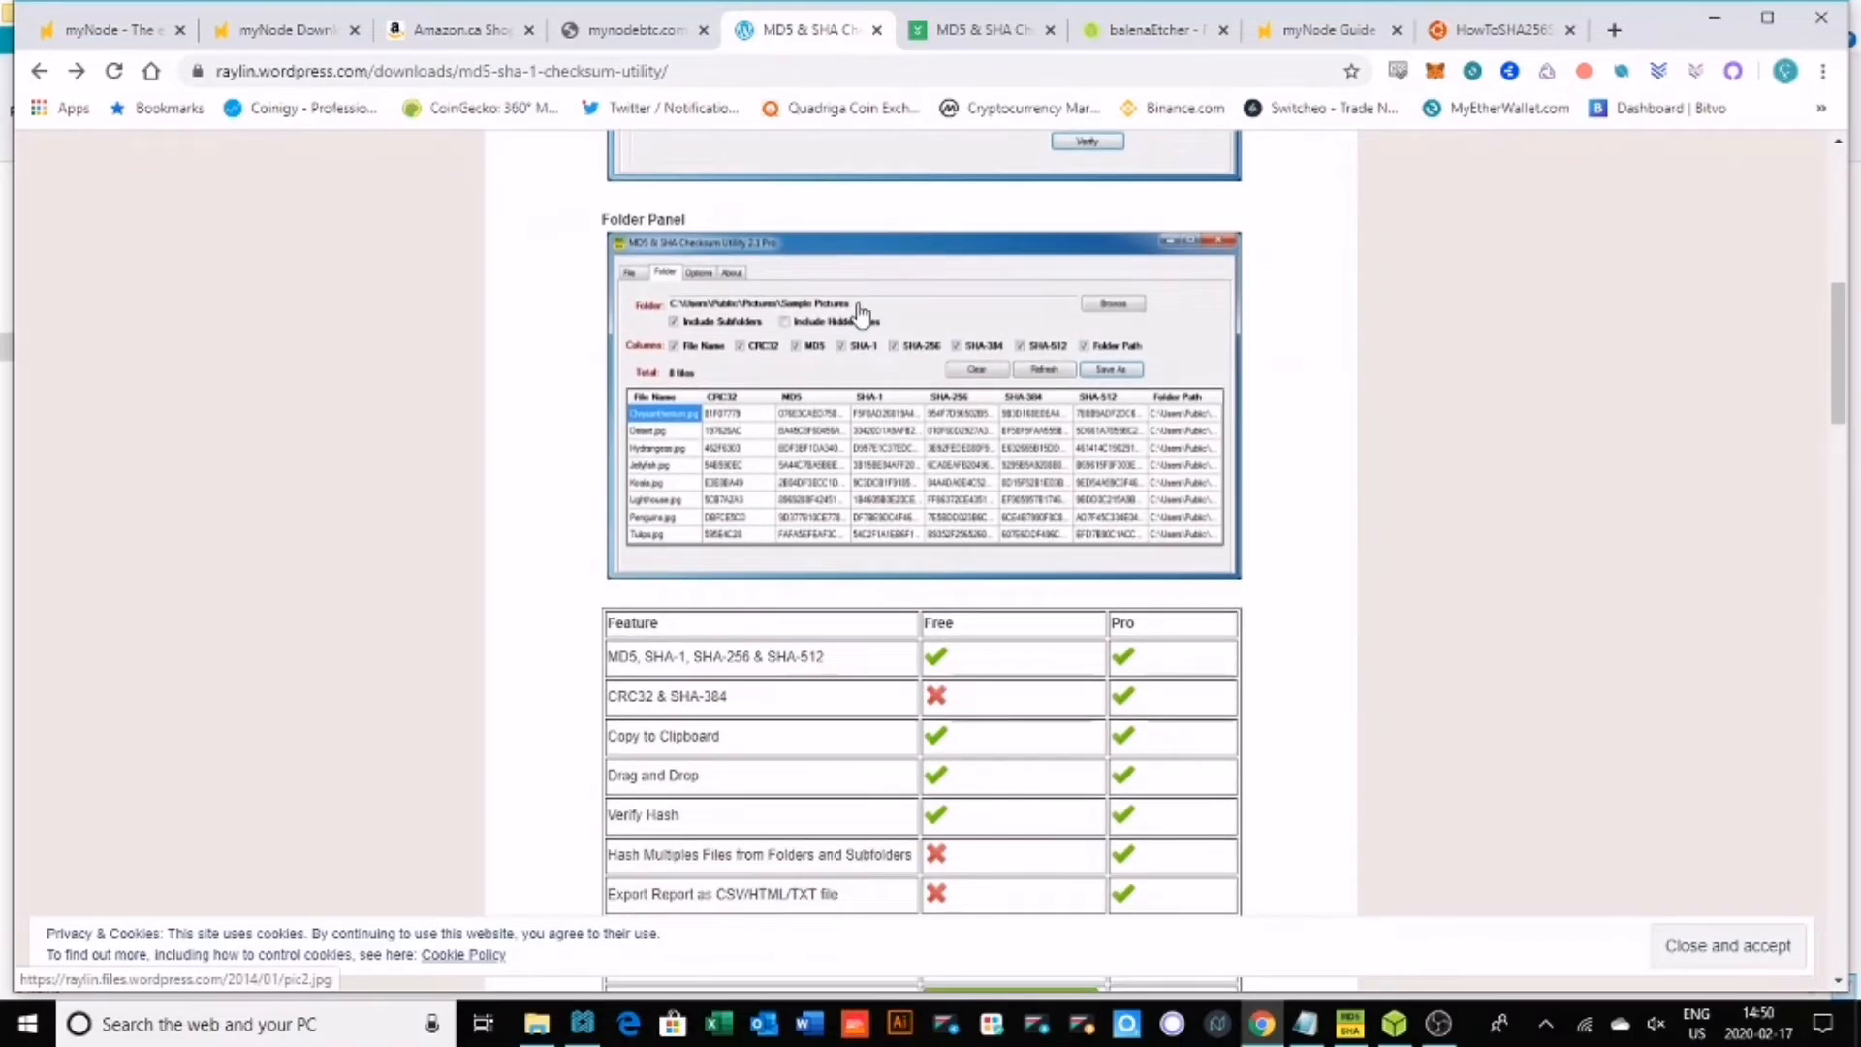
scroll(858, 311, "down", 4)
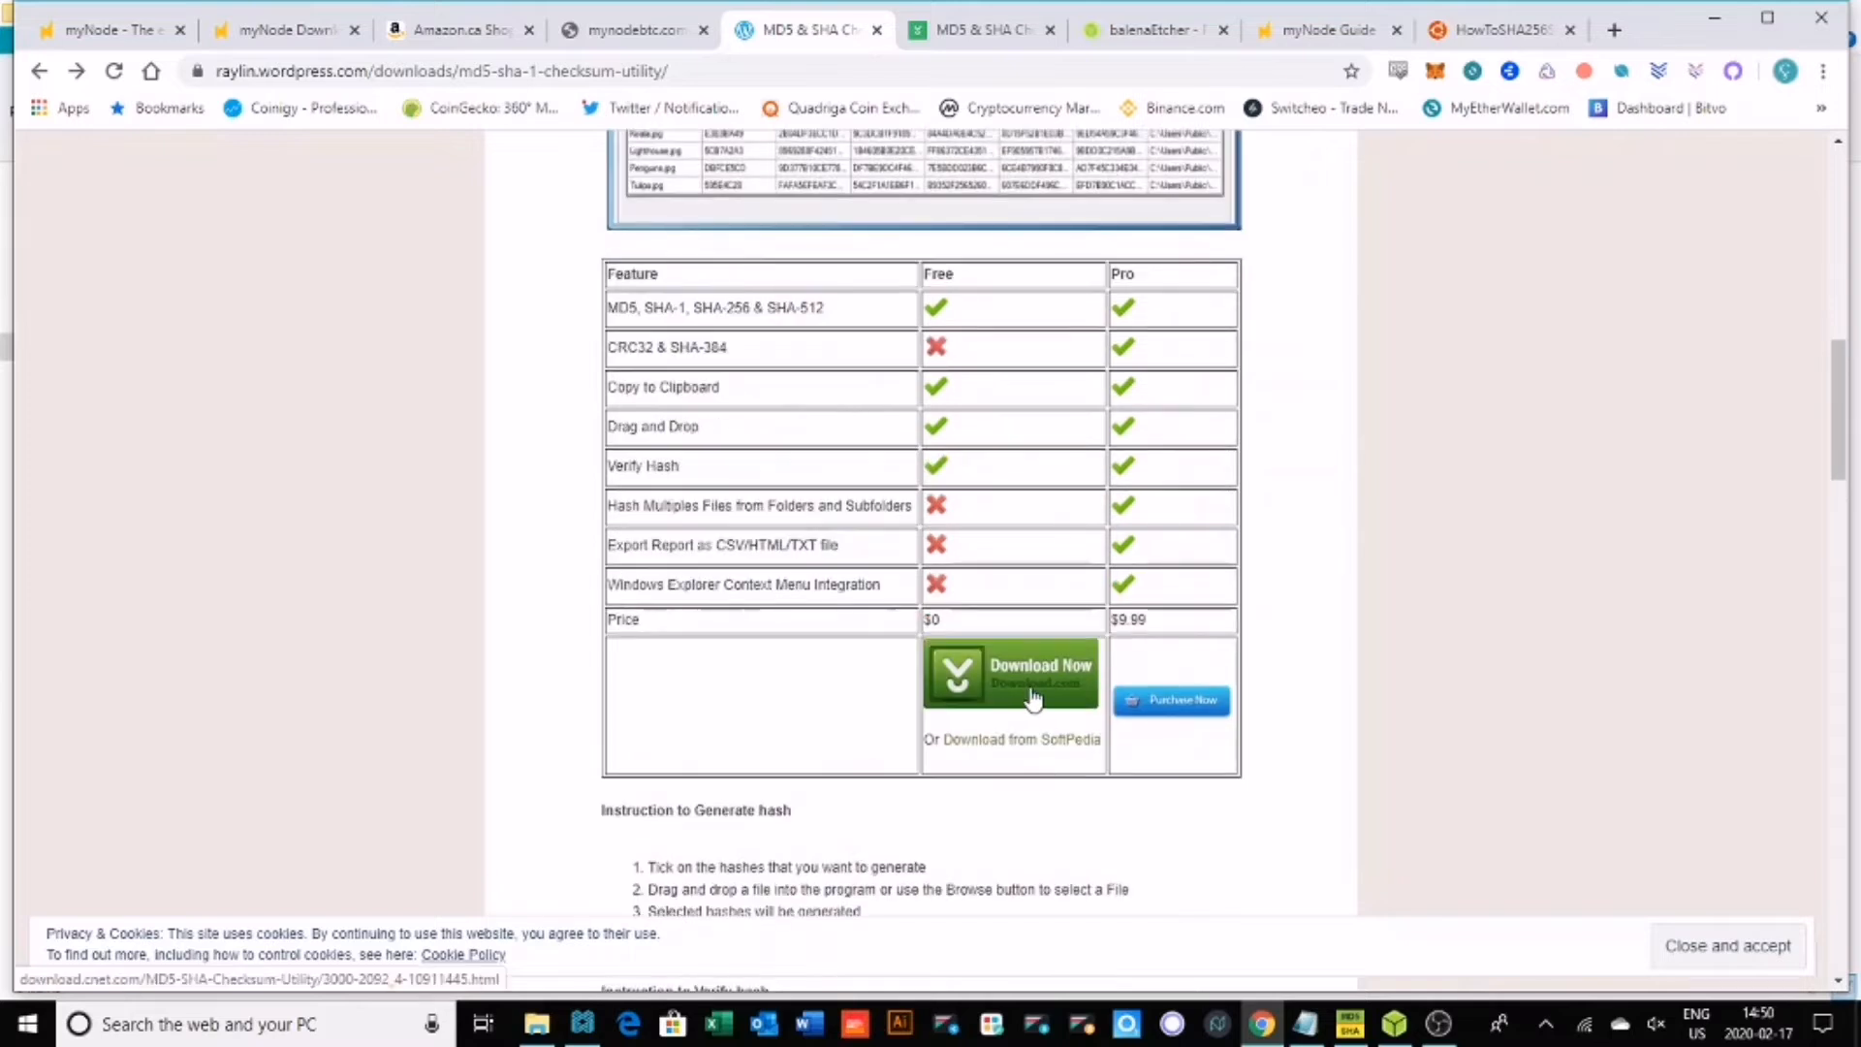
left_click(972, 37)
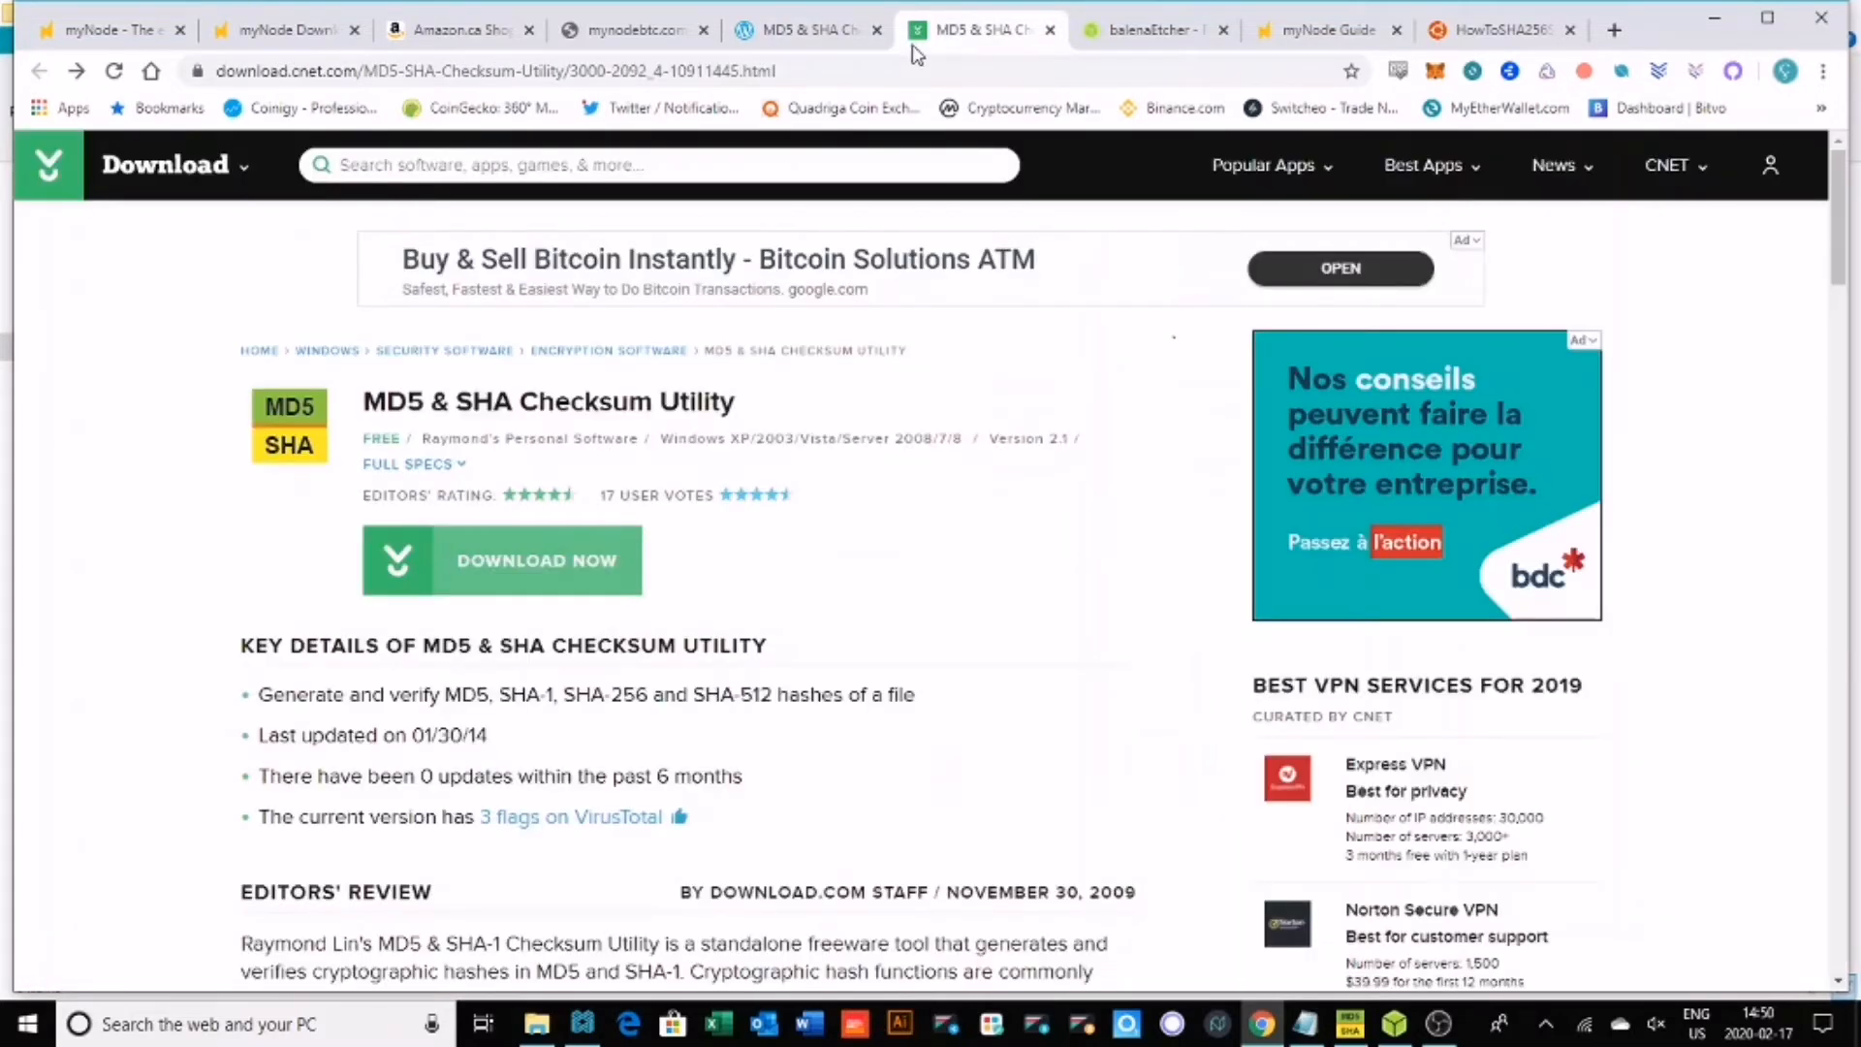
left_click(582, 576)
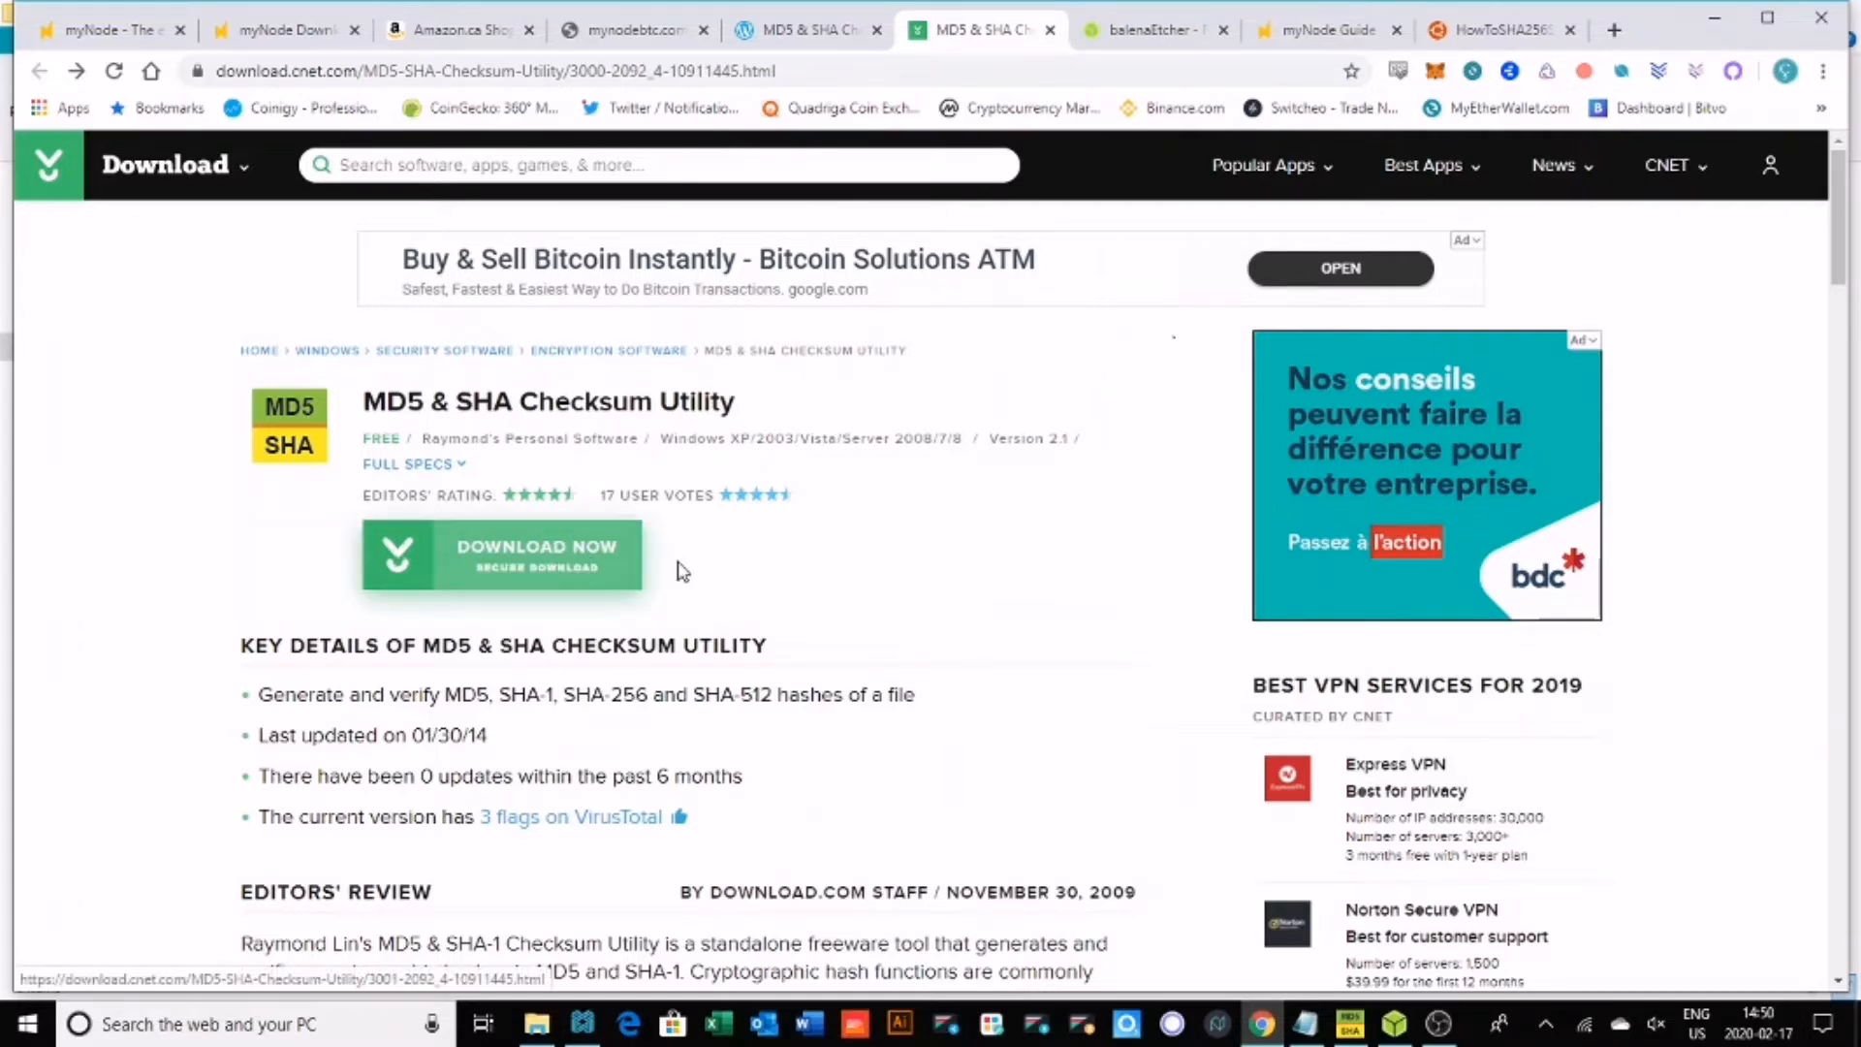
View the MD5 & SHA Checksum Utility with mynode_raspi4_0-1-74.img.gz loaded and the files in the BTCnode folder
left_click(1357, 1038)
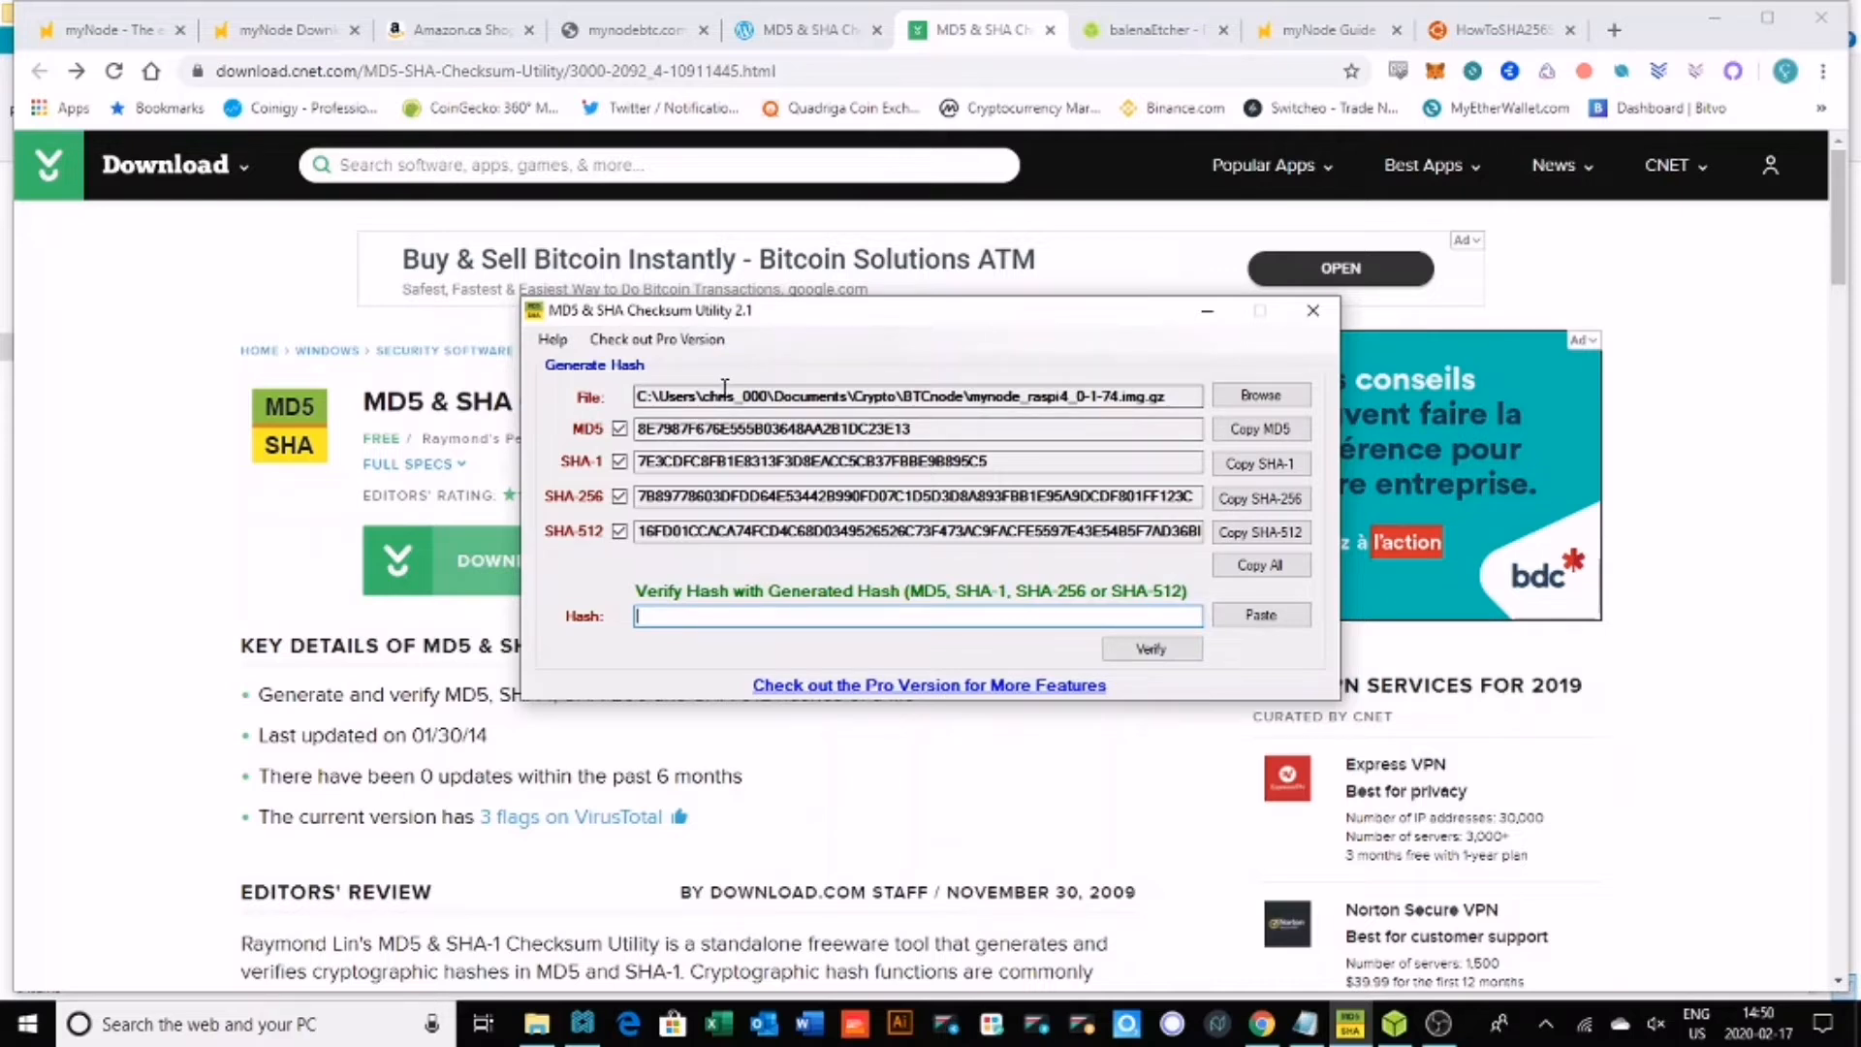
left_click(538, 1027)
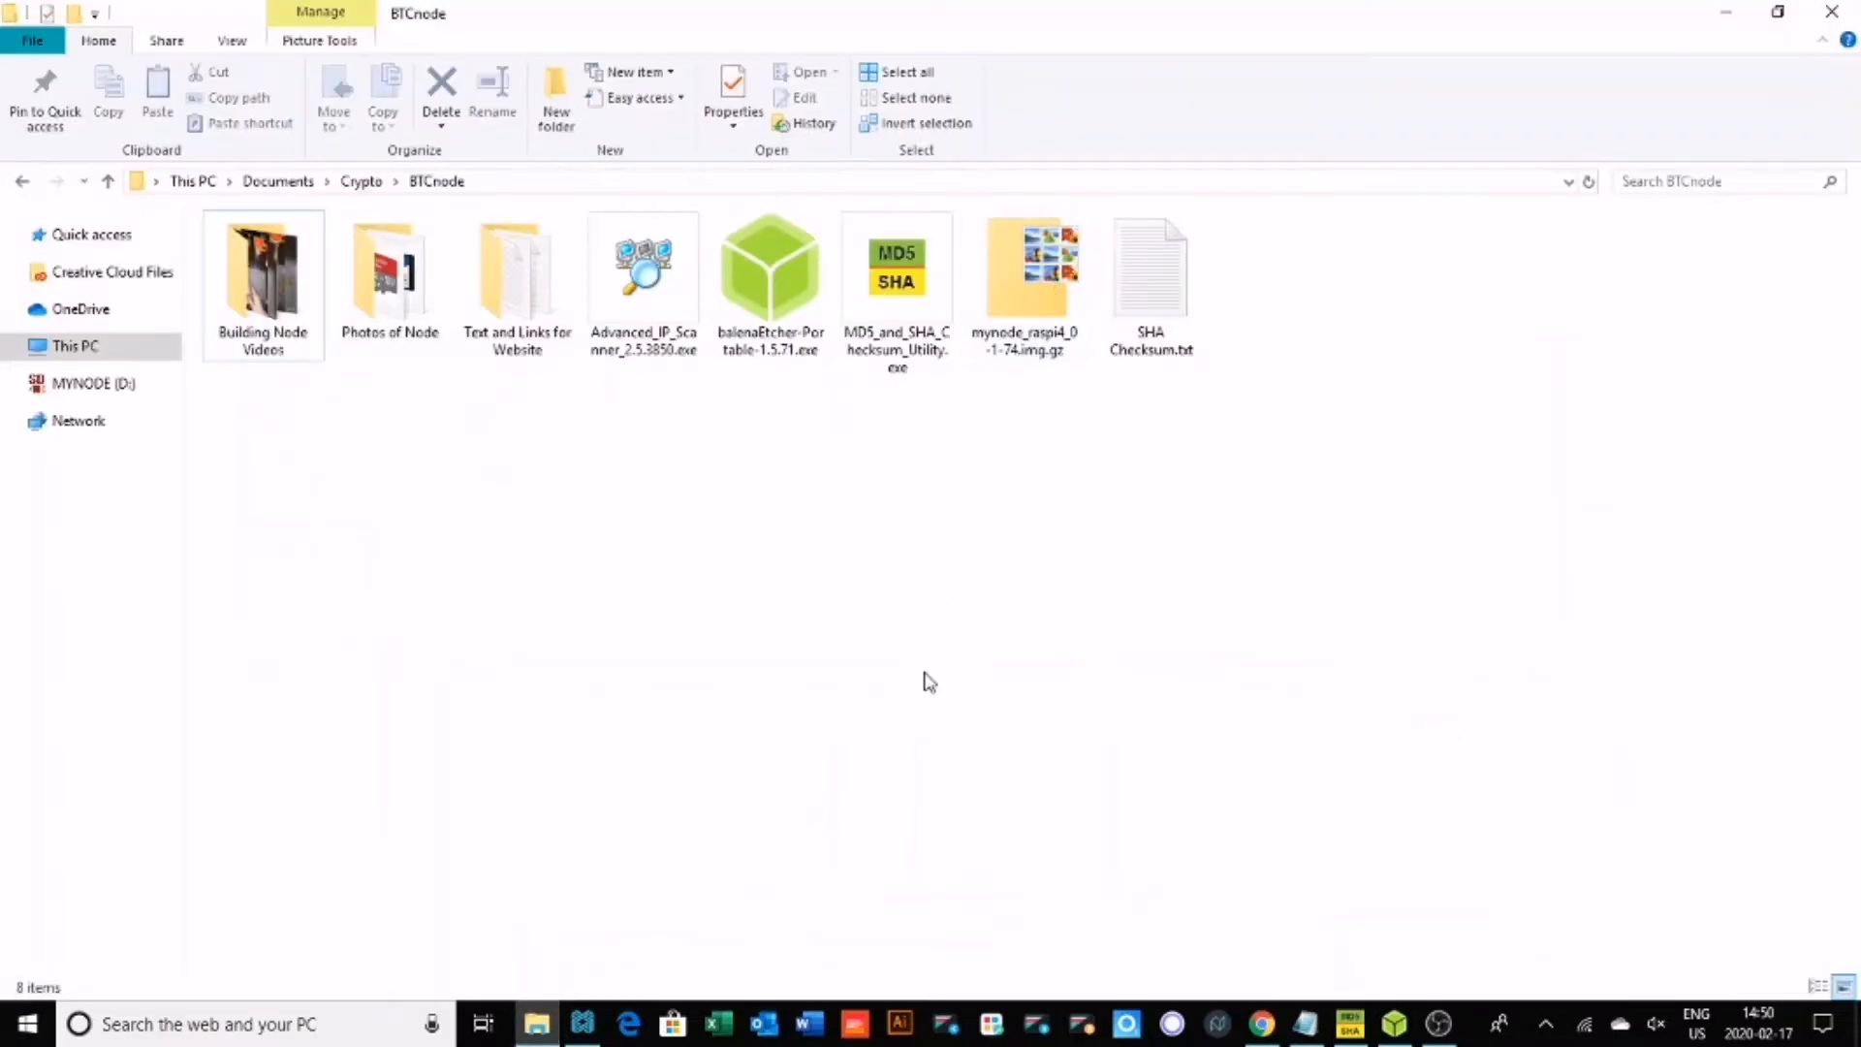
left_click(1364, 1033)
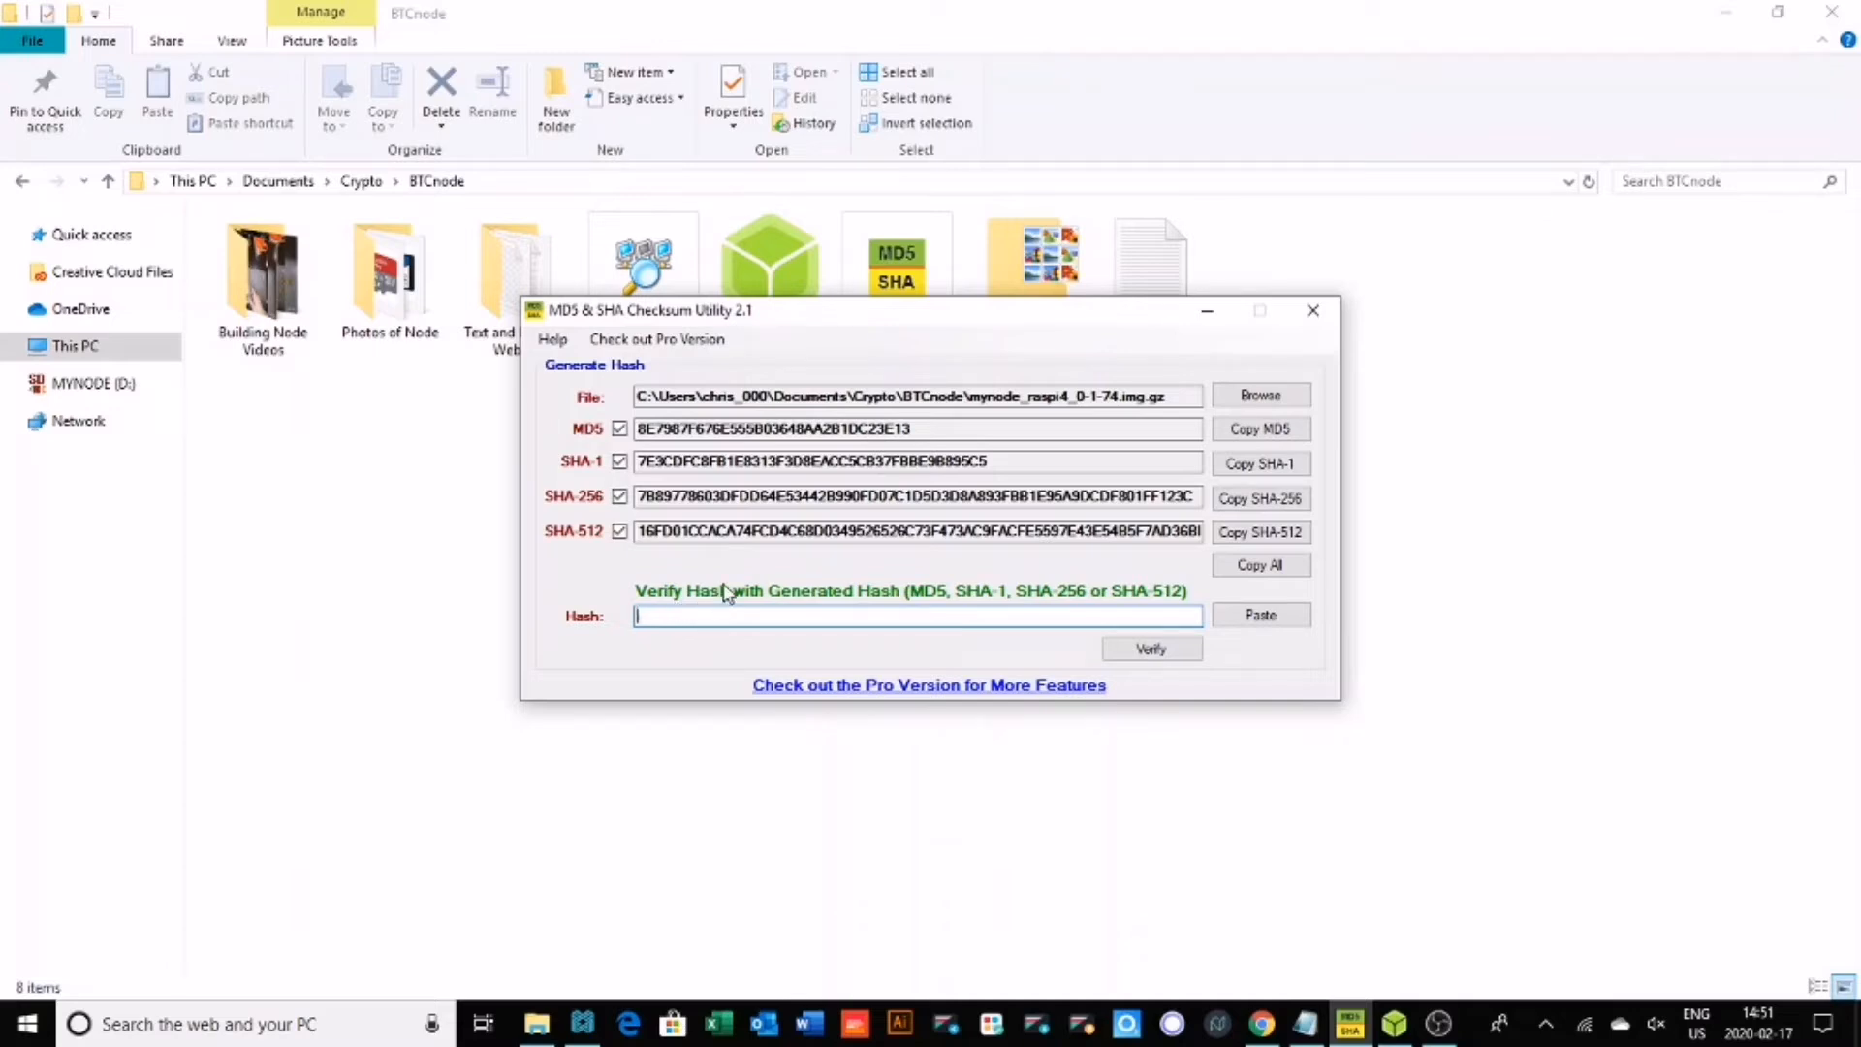
Copy the complete SHA-256 hash from SHA Checksum.txt in Notepad and minimize the file
left_click(1309, 1025)
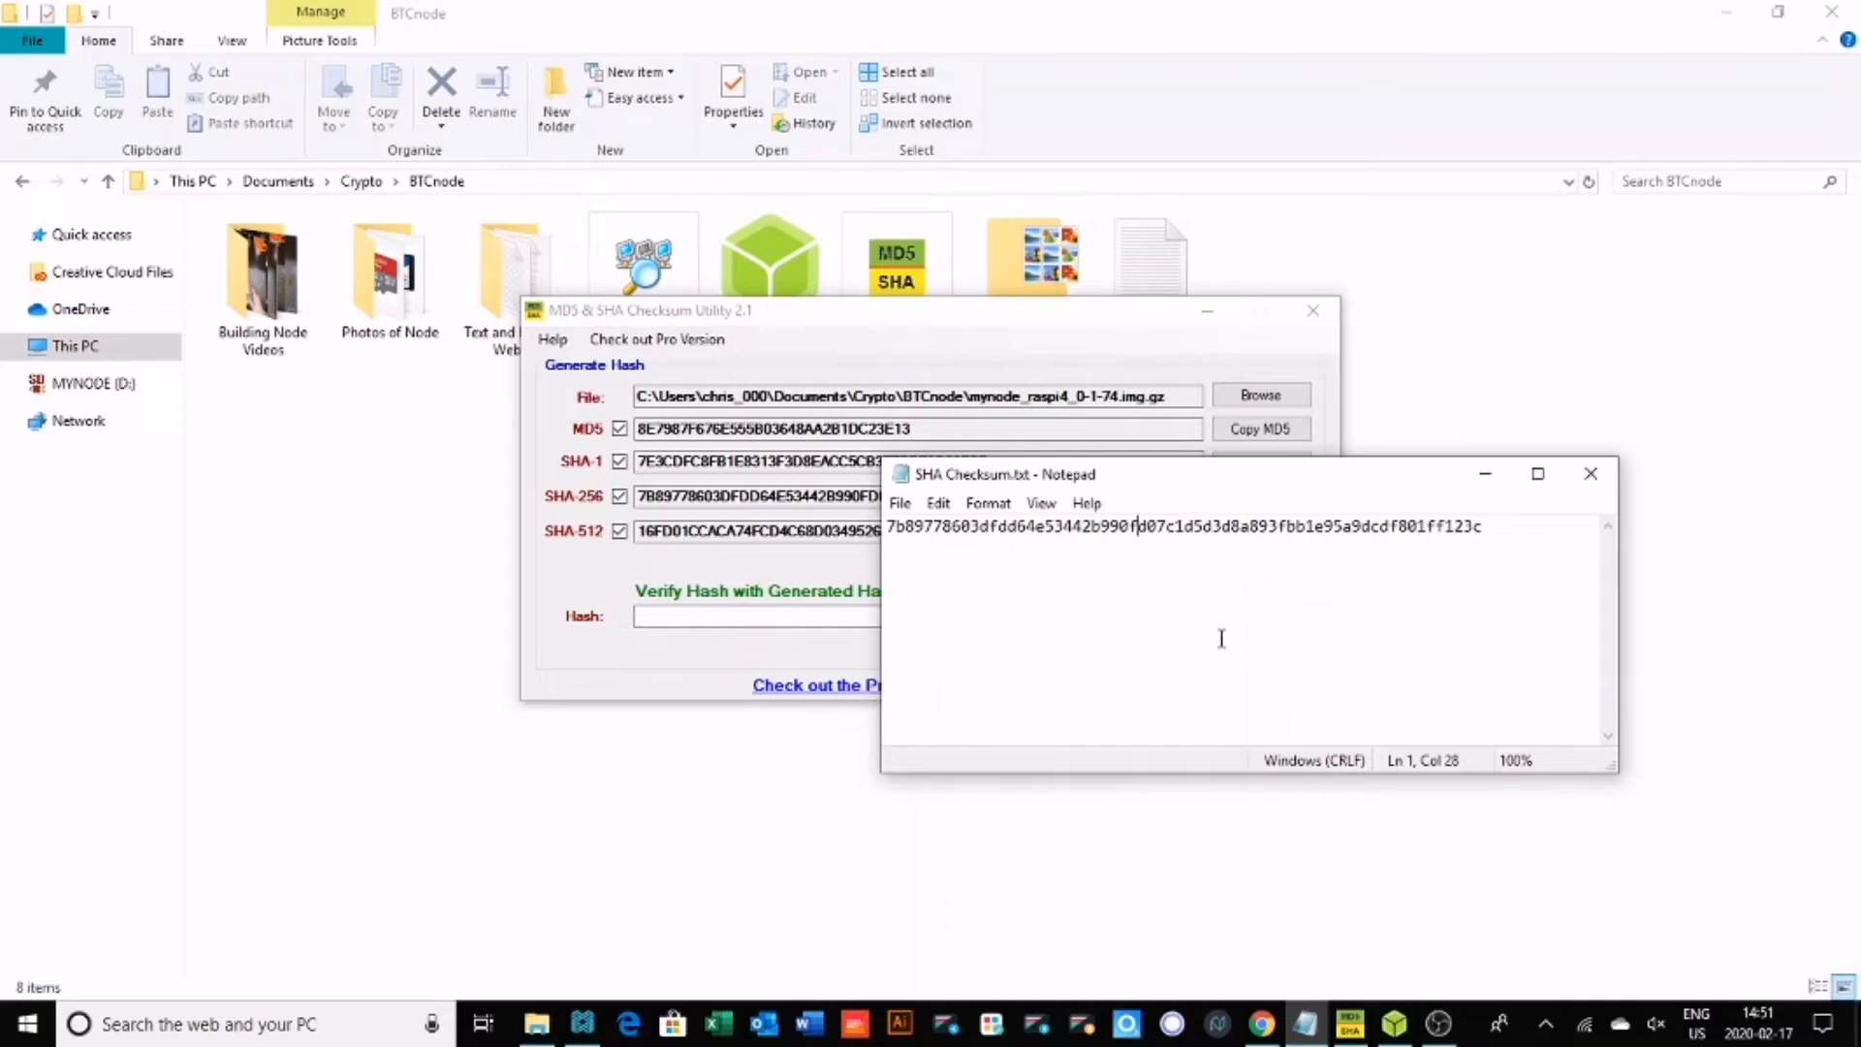
left_click_drag(887, 529, 1488, 520)
right_click(1237, 529)
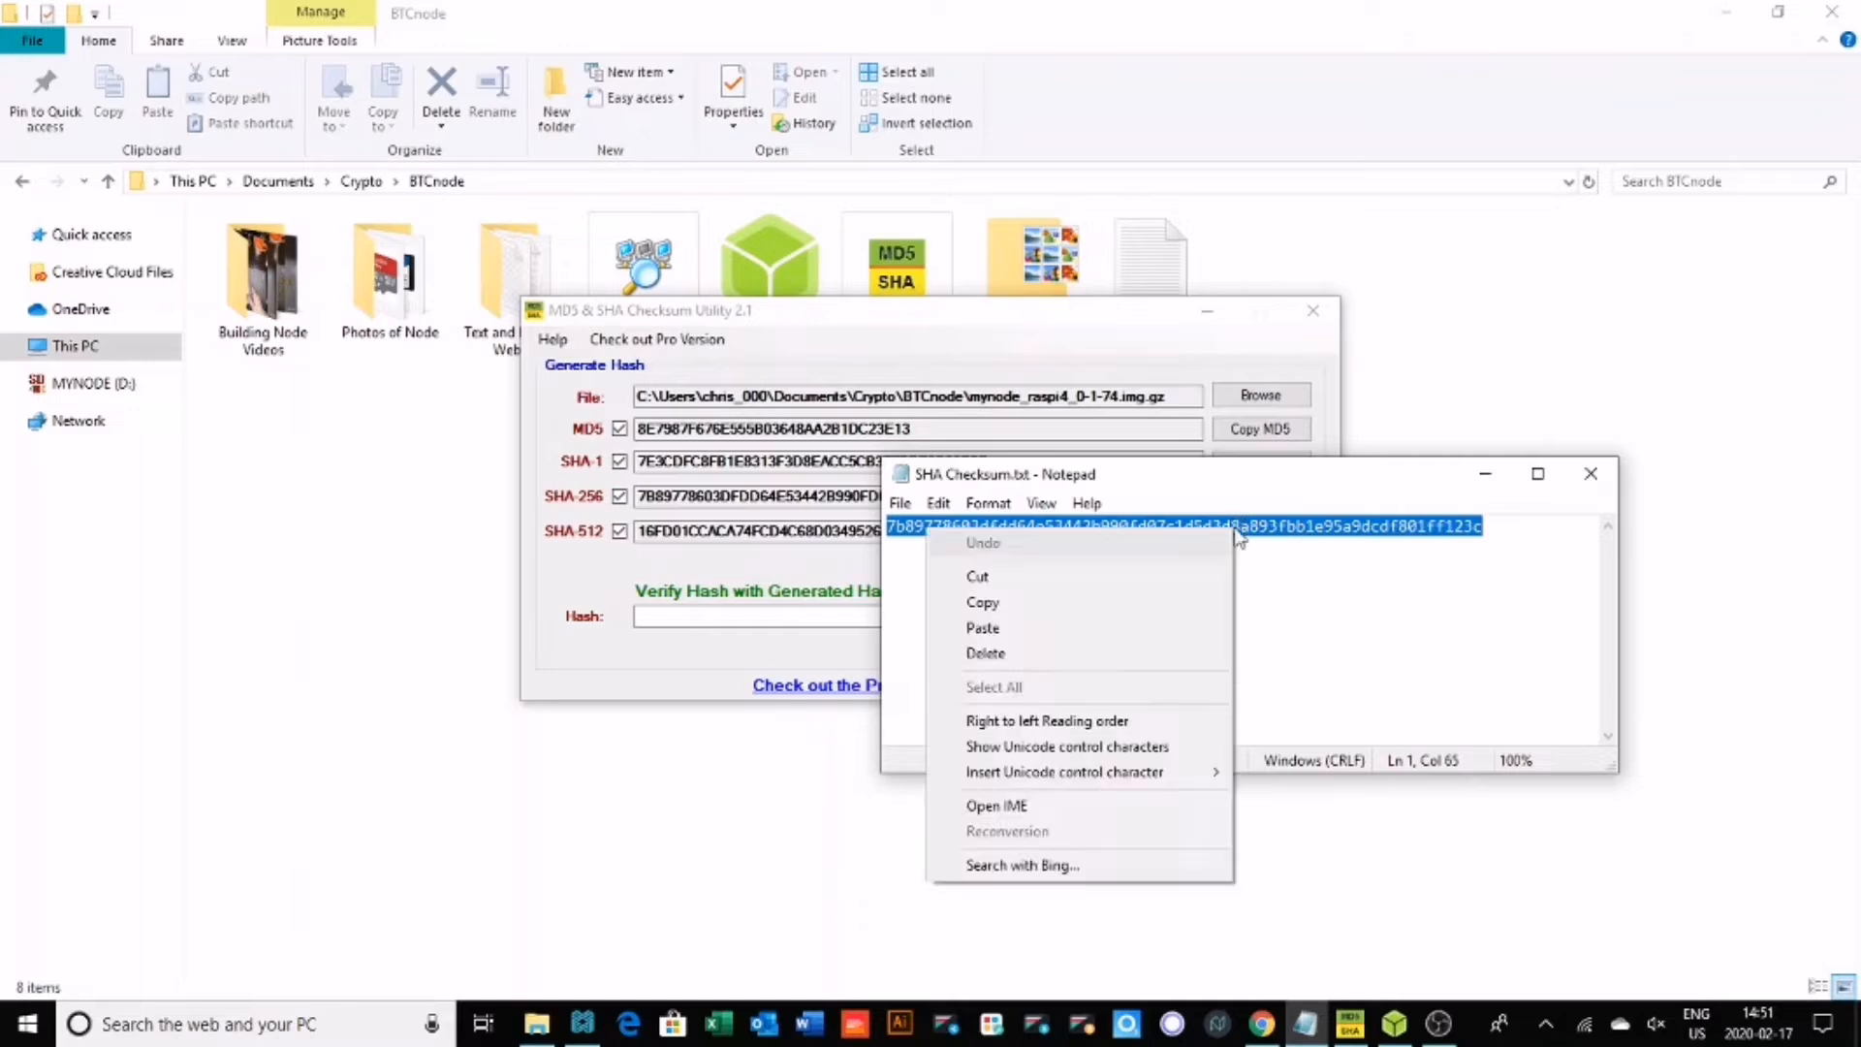
left_click(1004, 603)
left_click(1484, 474)
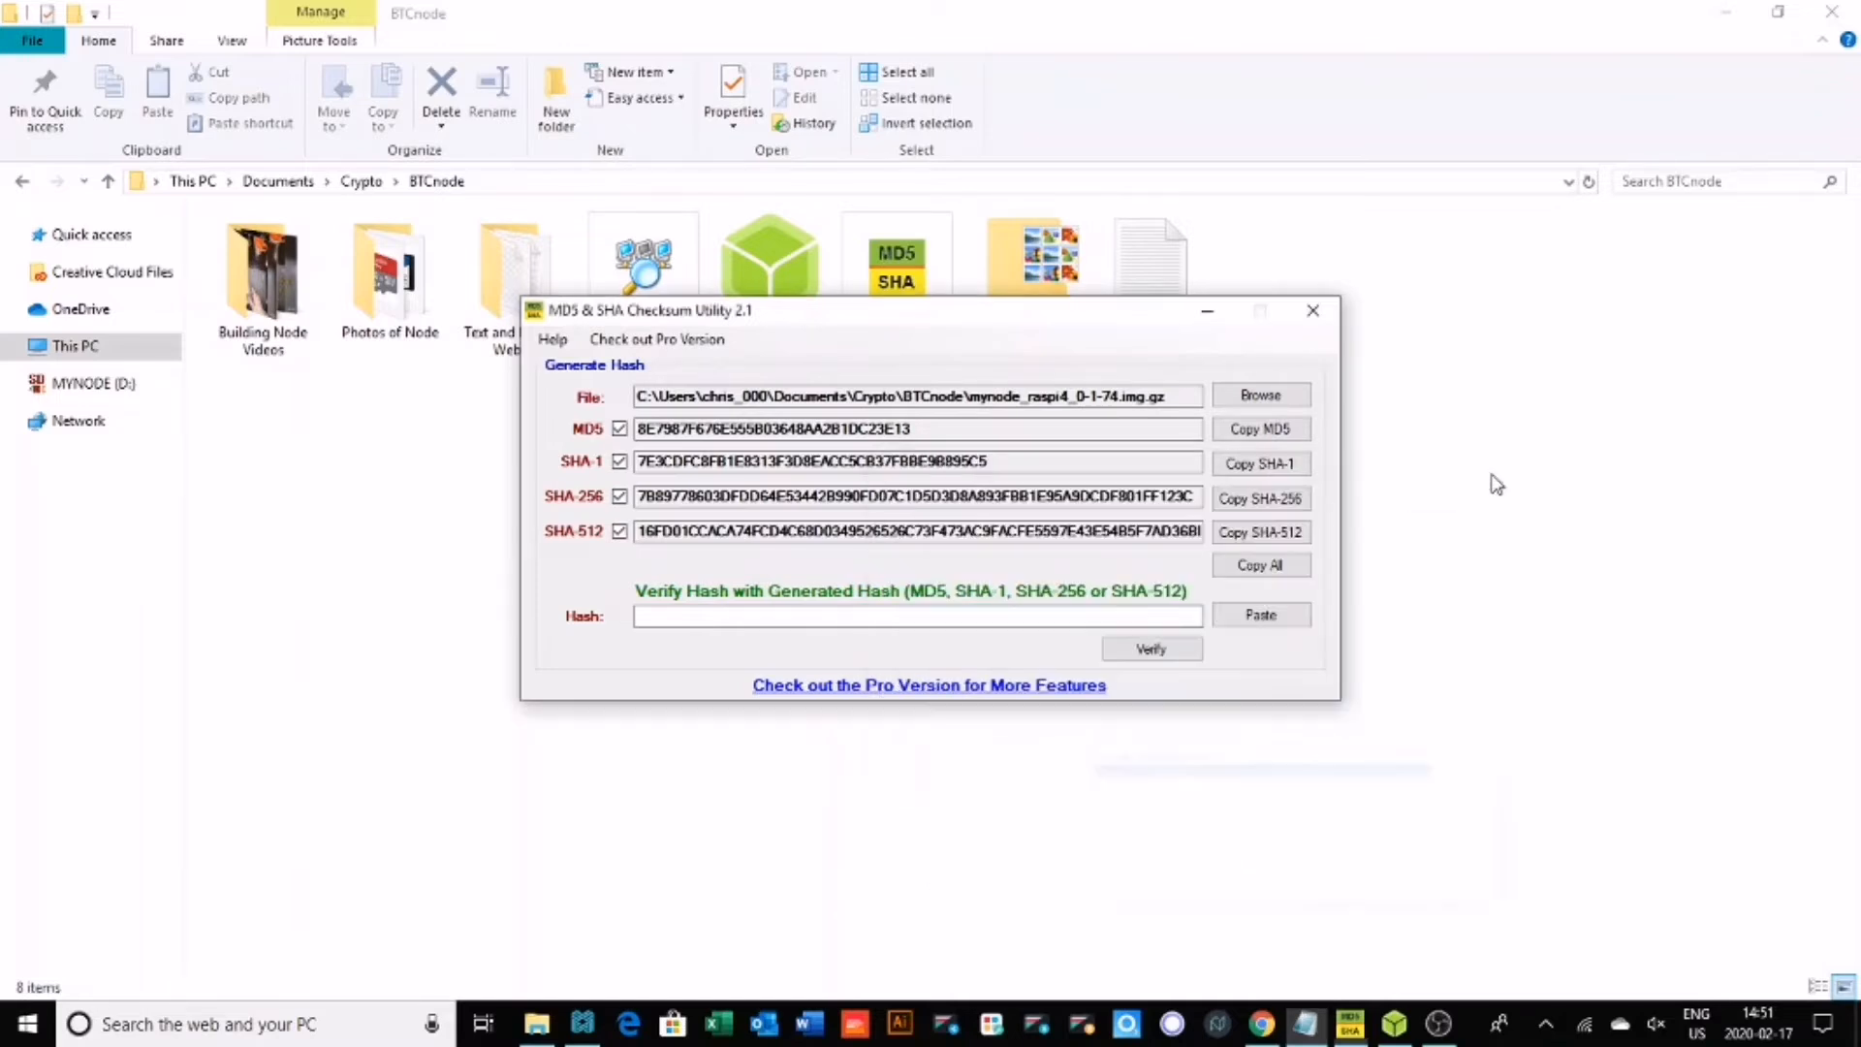
Verify the copied SHA-256 hash against the generated hashes in MD5 & SHA Checksum Utility, and minimize the utility
left_click(672, 616)
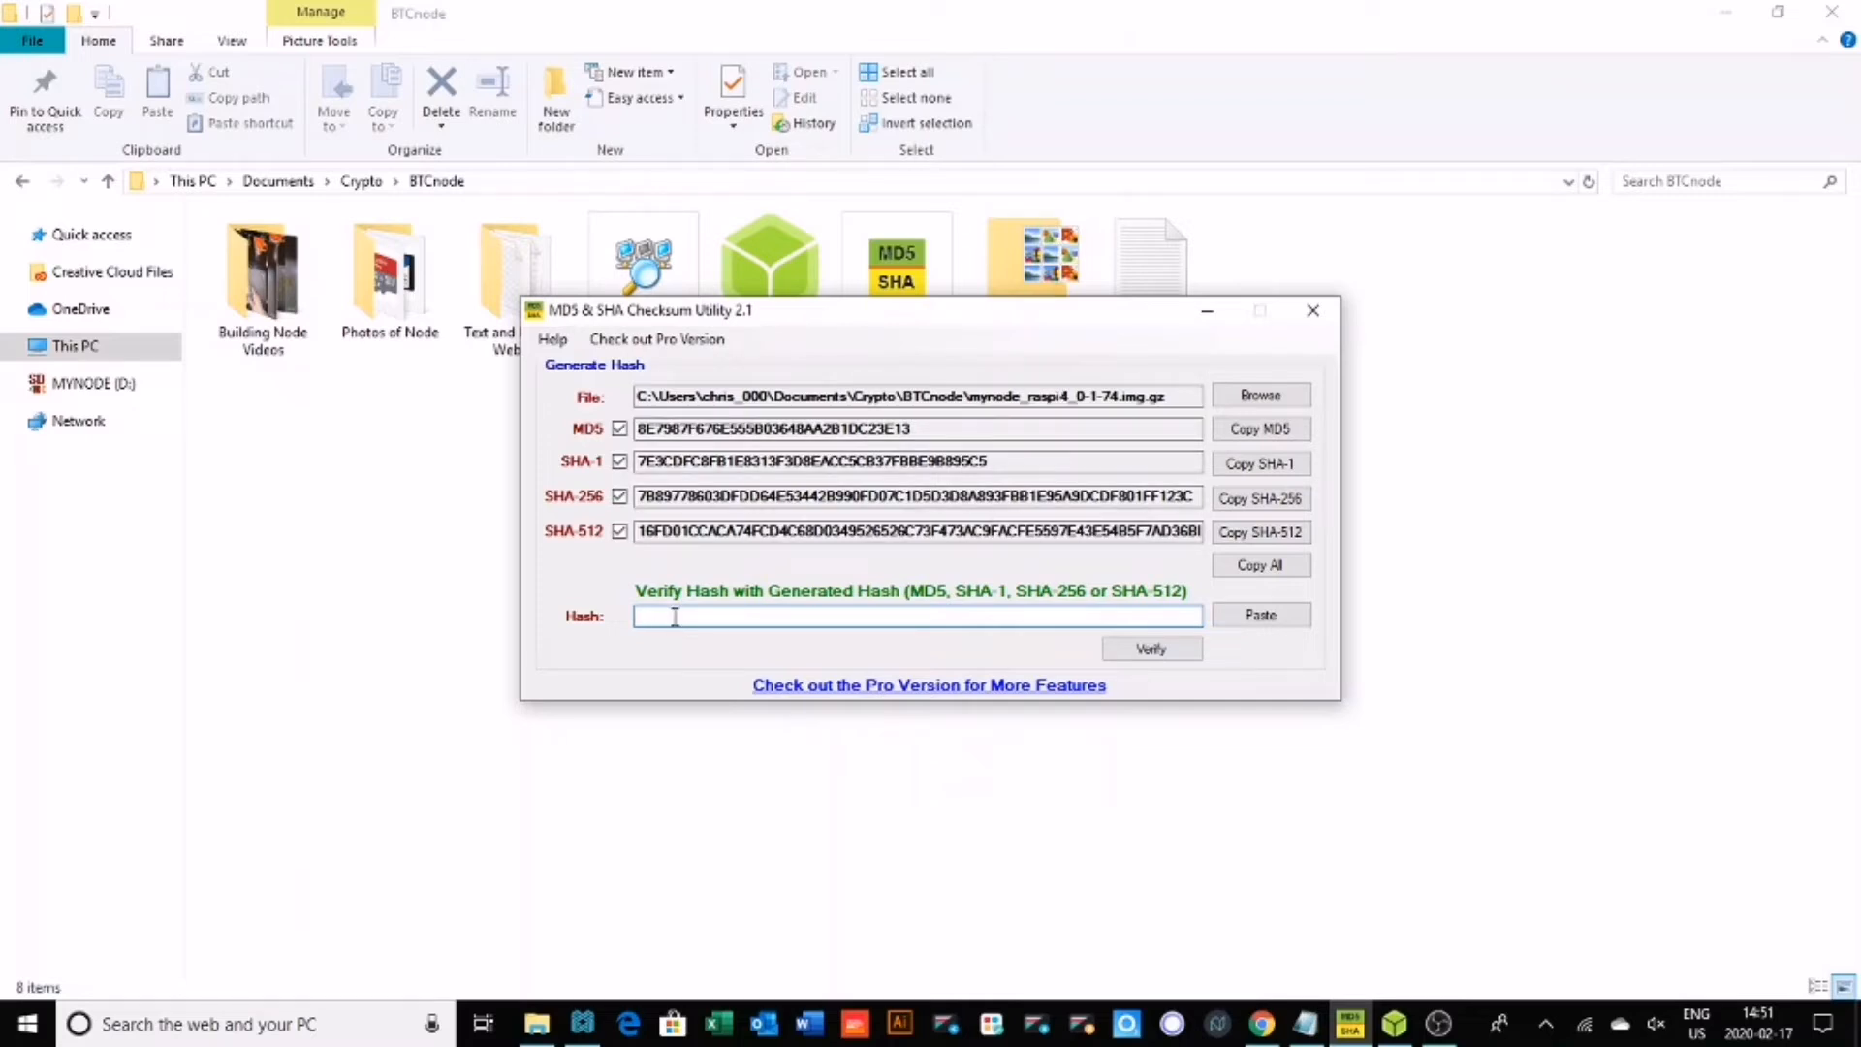
right_click(675, 616)
left_click(427, 717)
left_click(1150, 650)
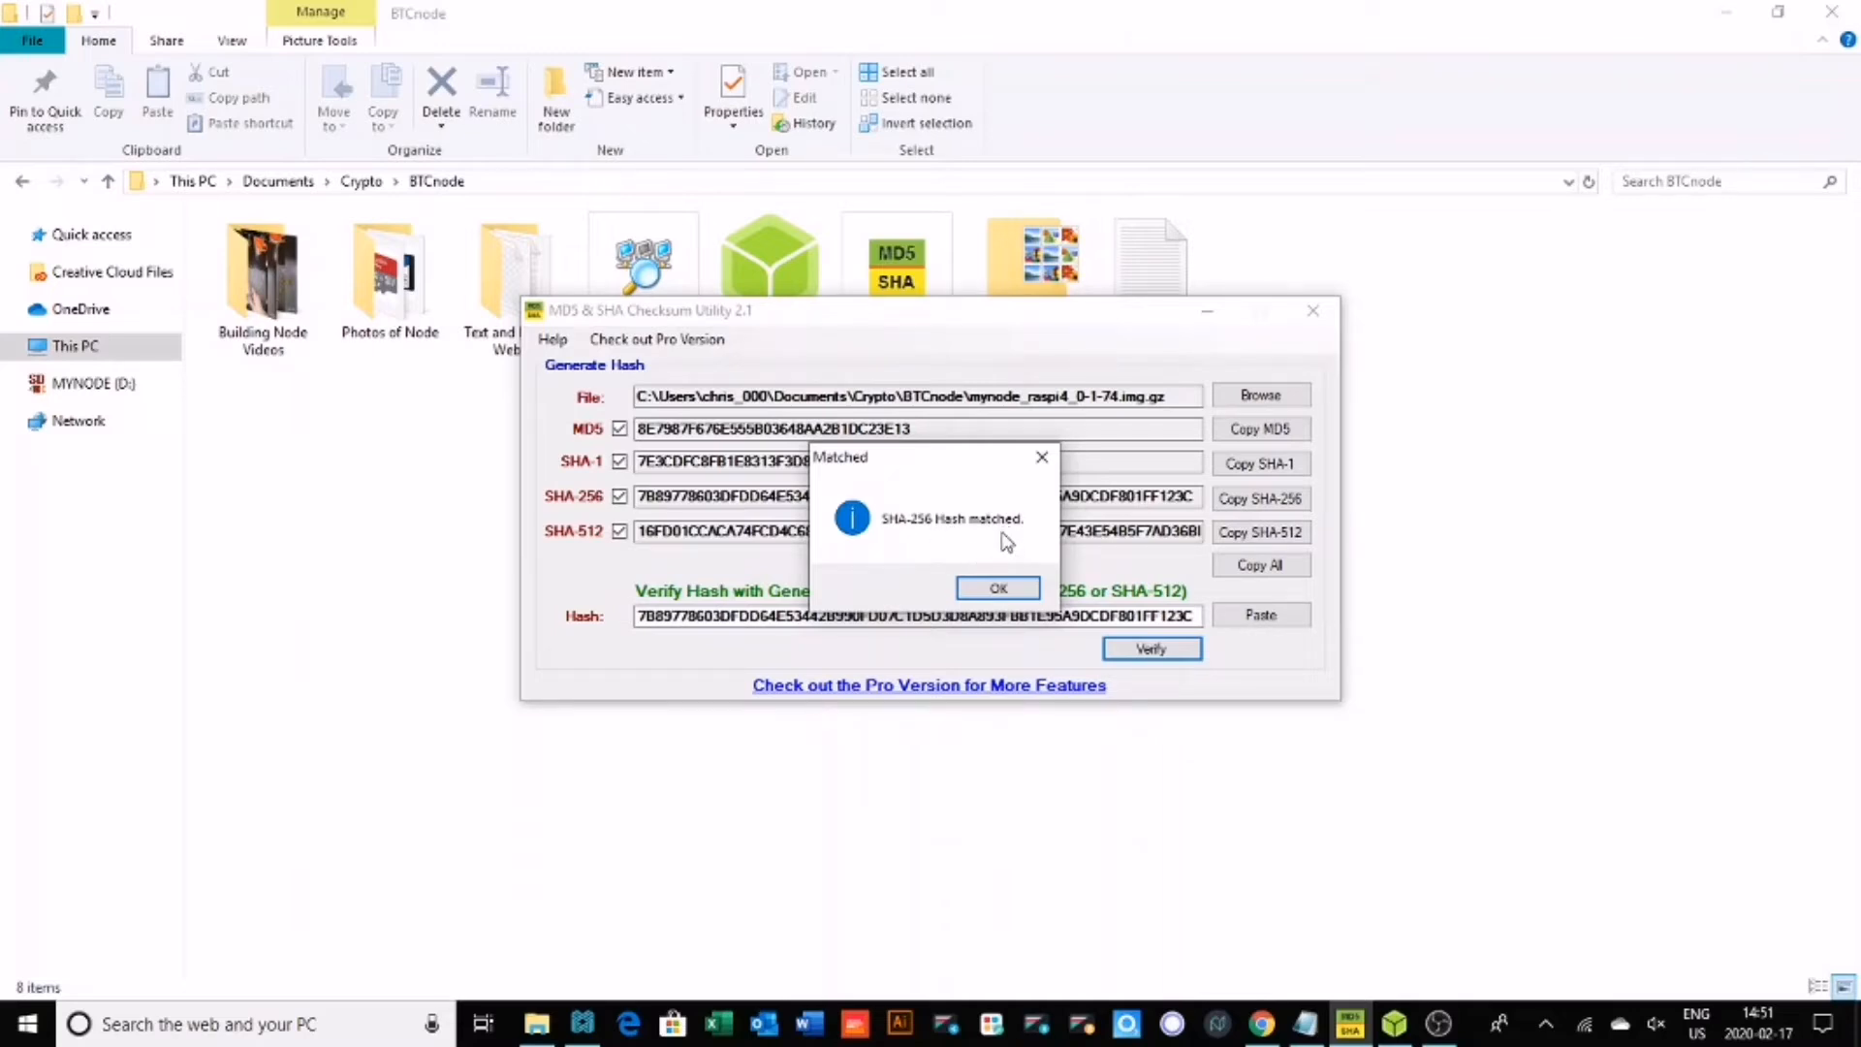
left_click(997, 590)
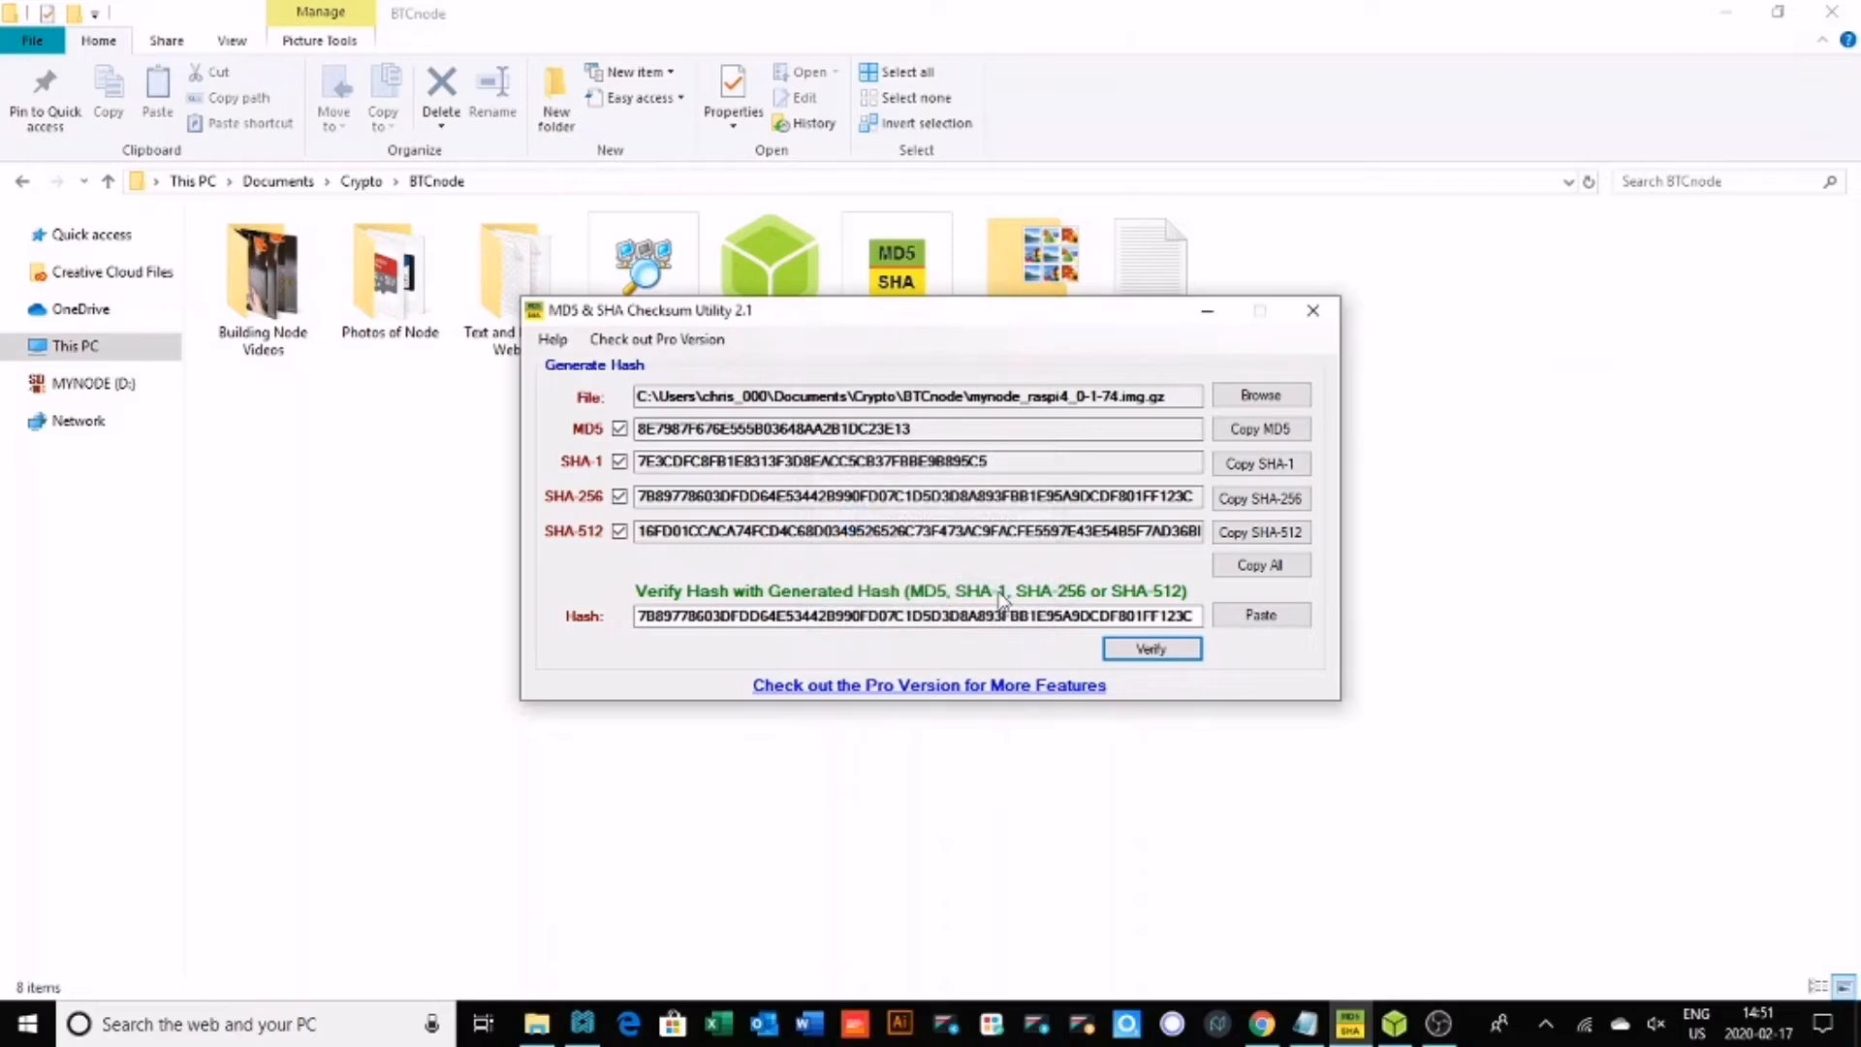
left_click(1206, 311)
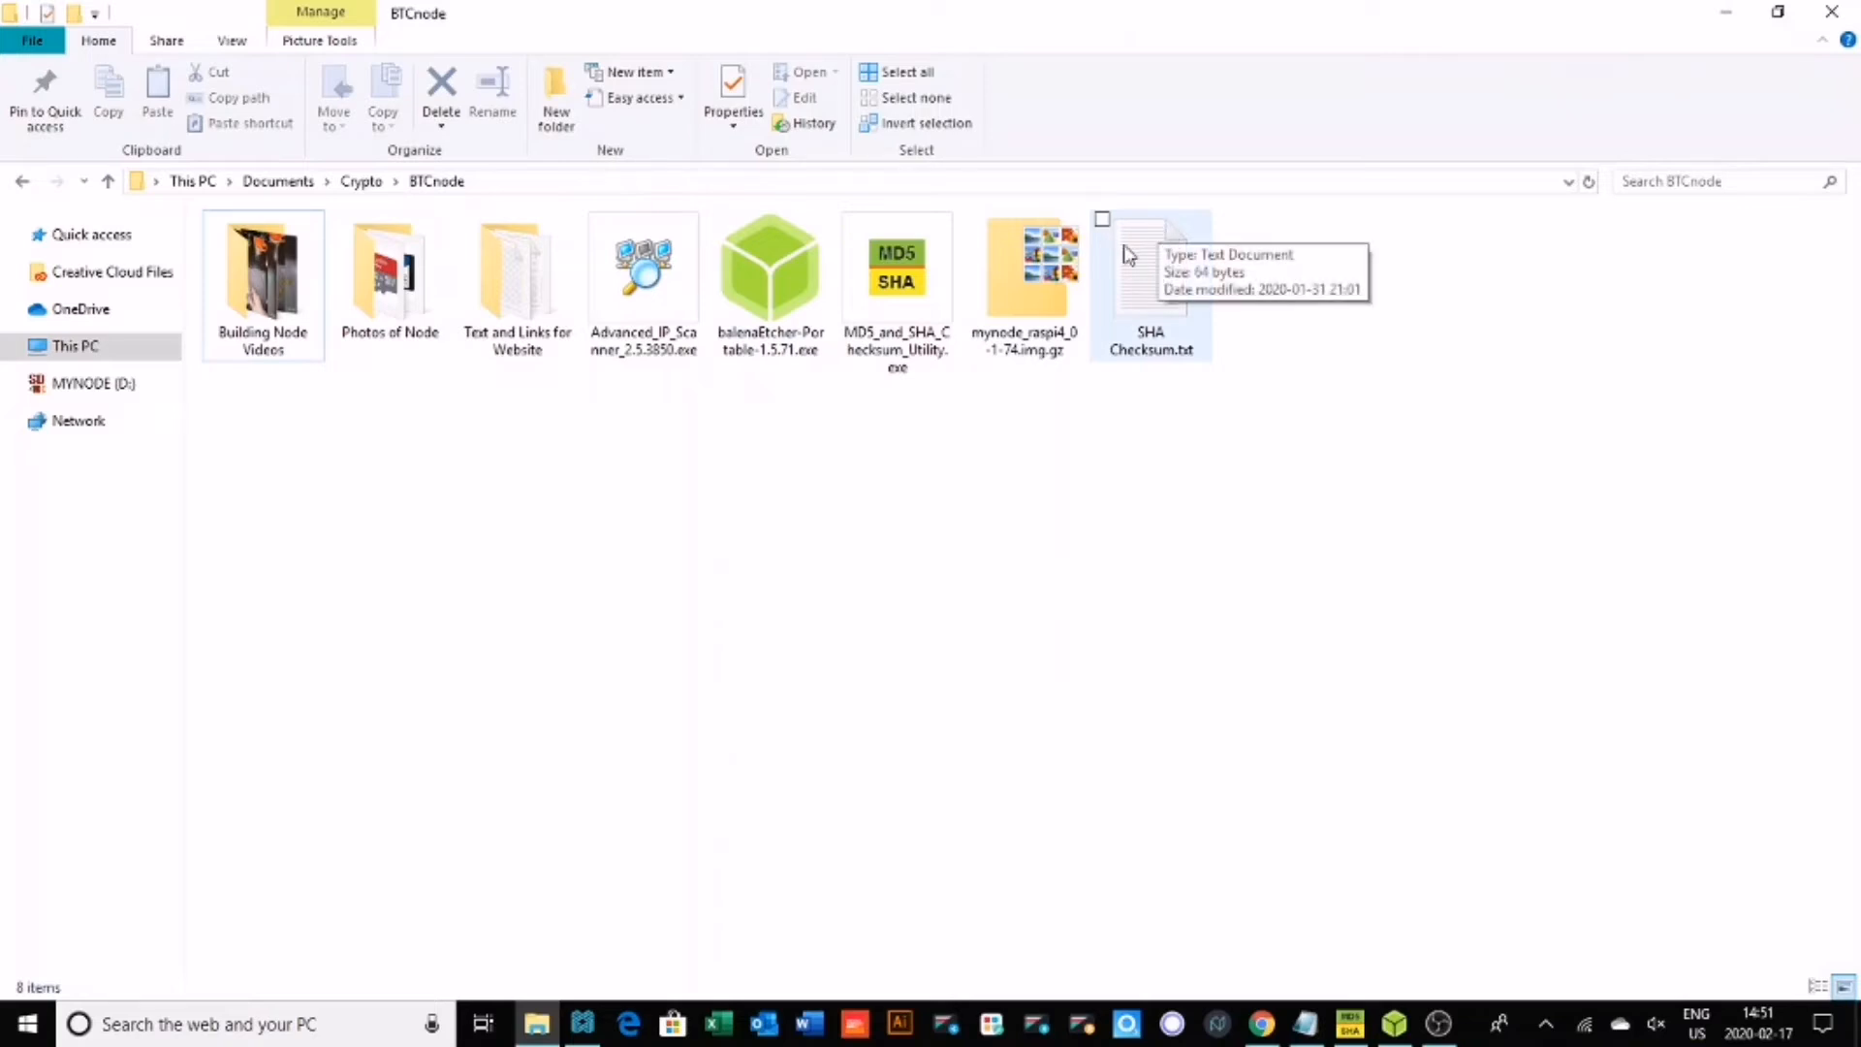
Return to the myNode download page in Chrome and read from Download Image through Verify Images to Step 2: Flash Image
left_click(1726, 13)
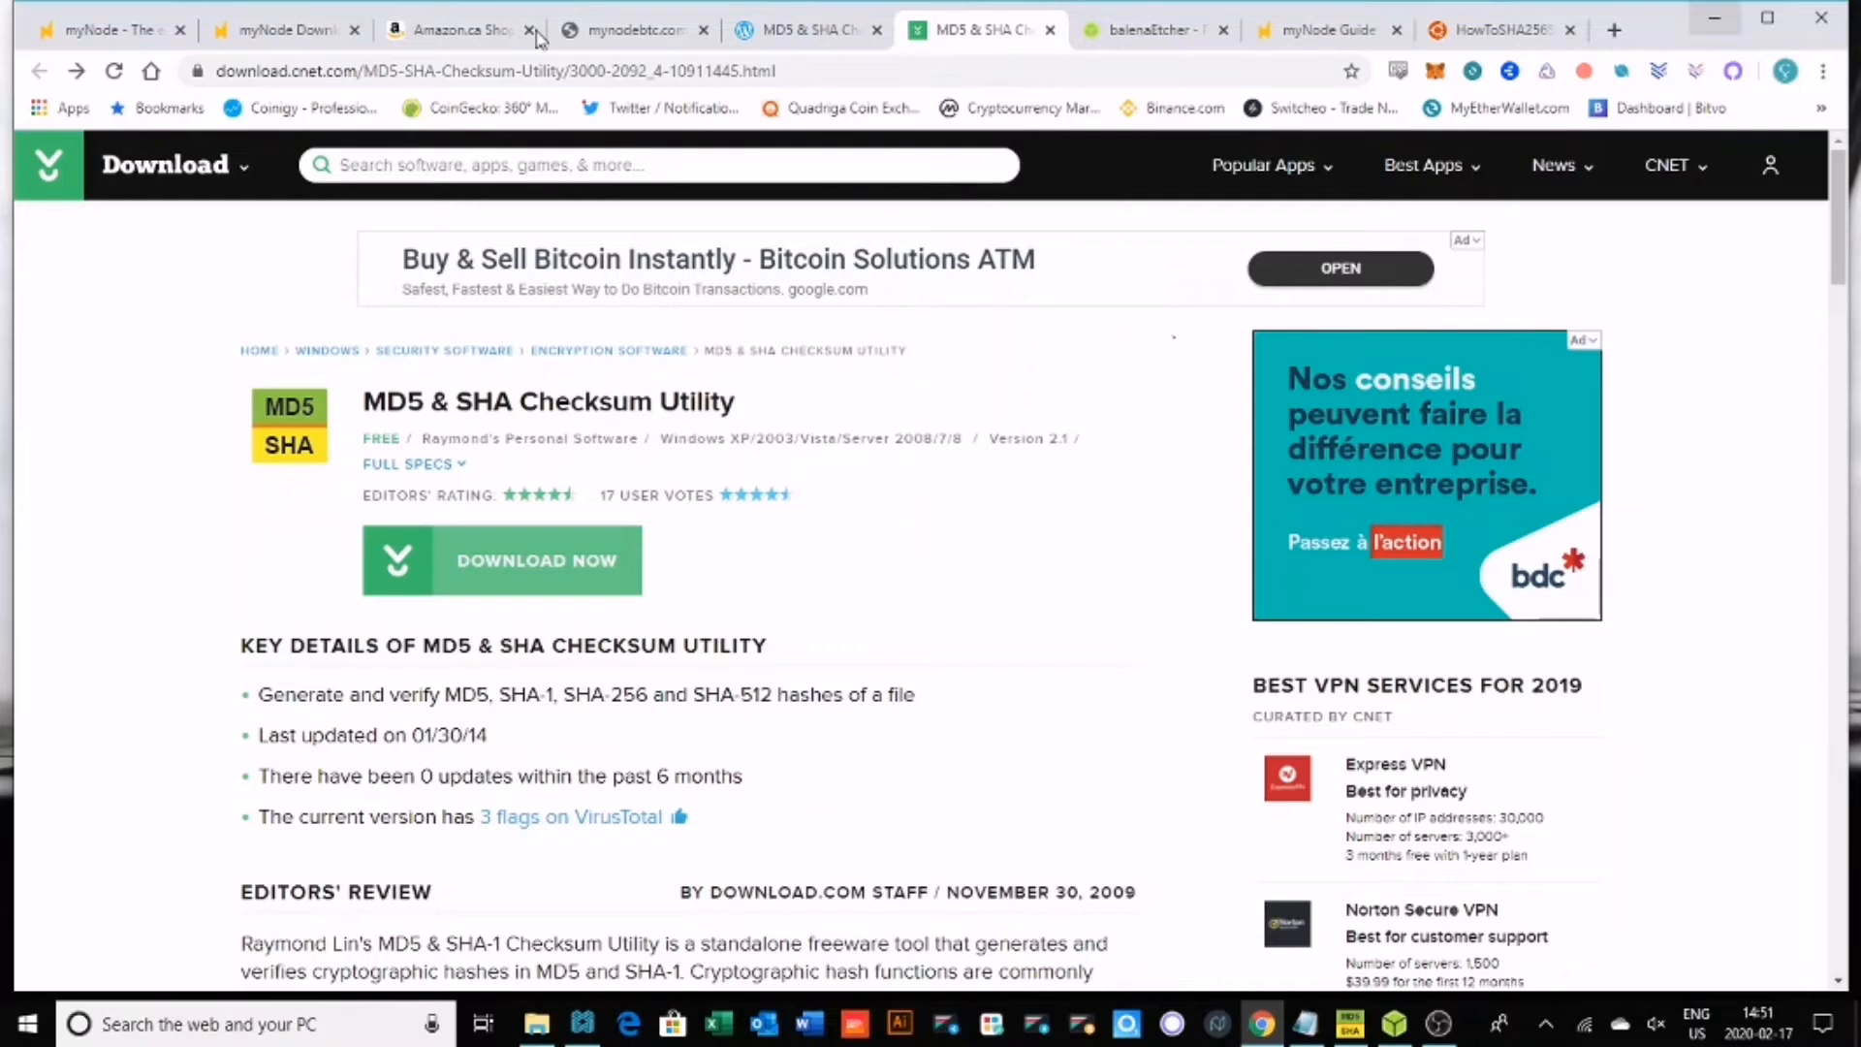
left_click(294, 36)
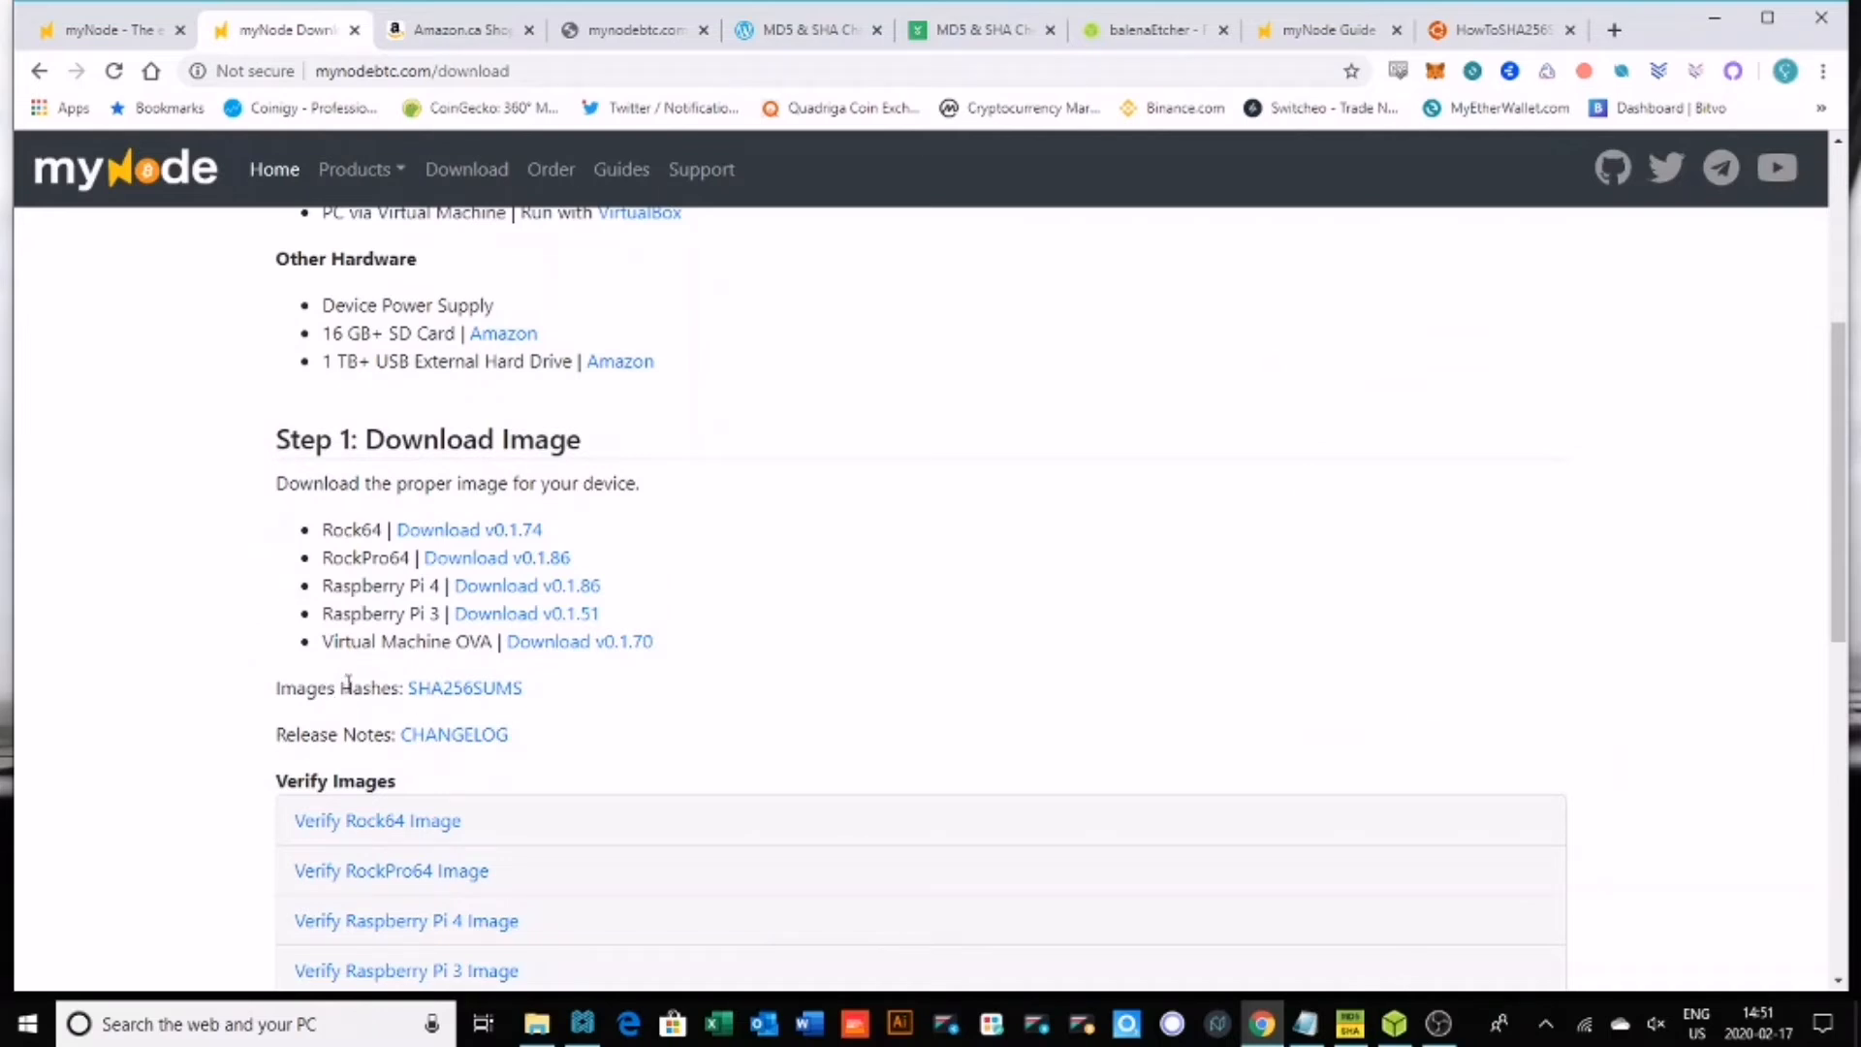
scroll(348, 683, "down", 1)
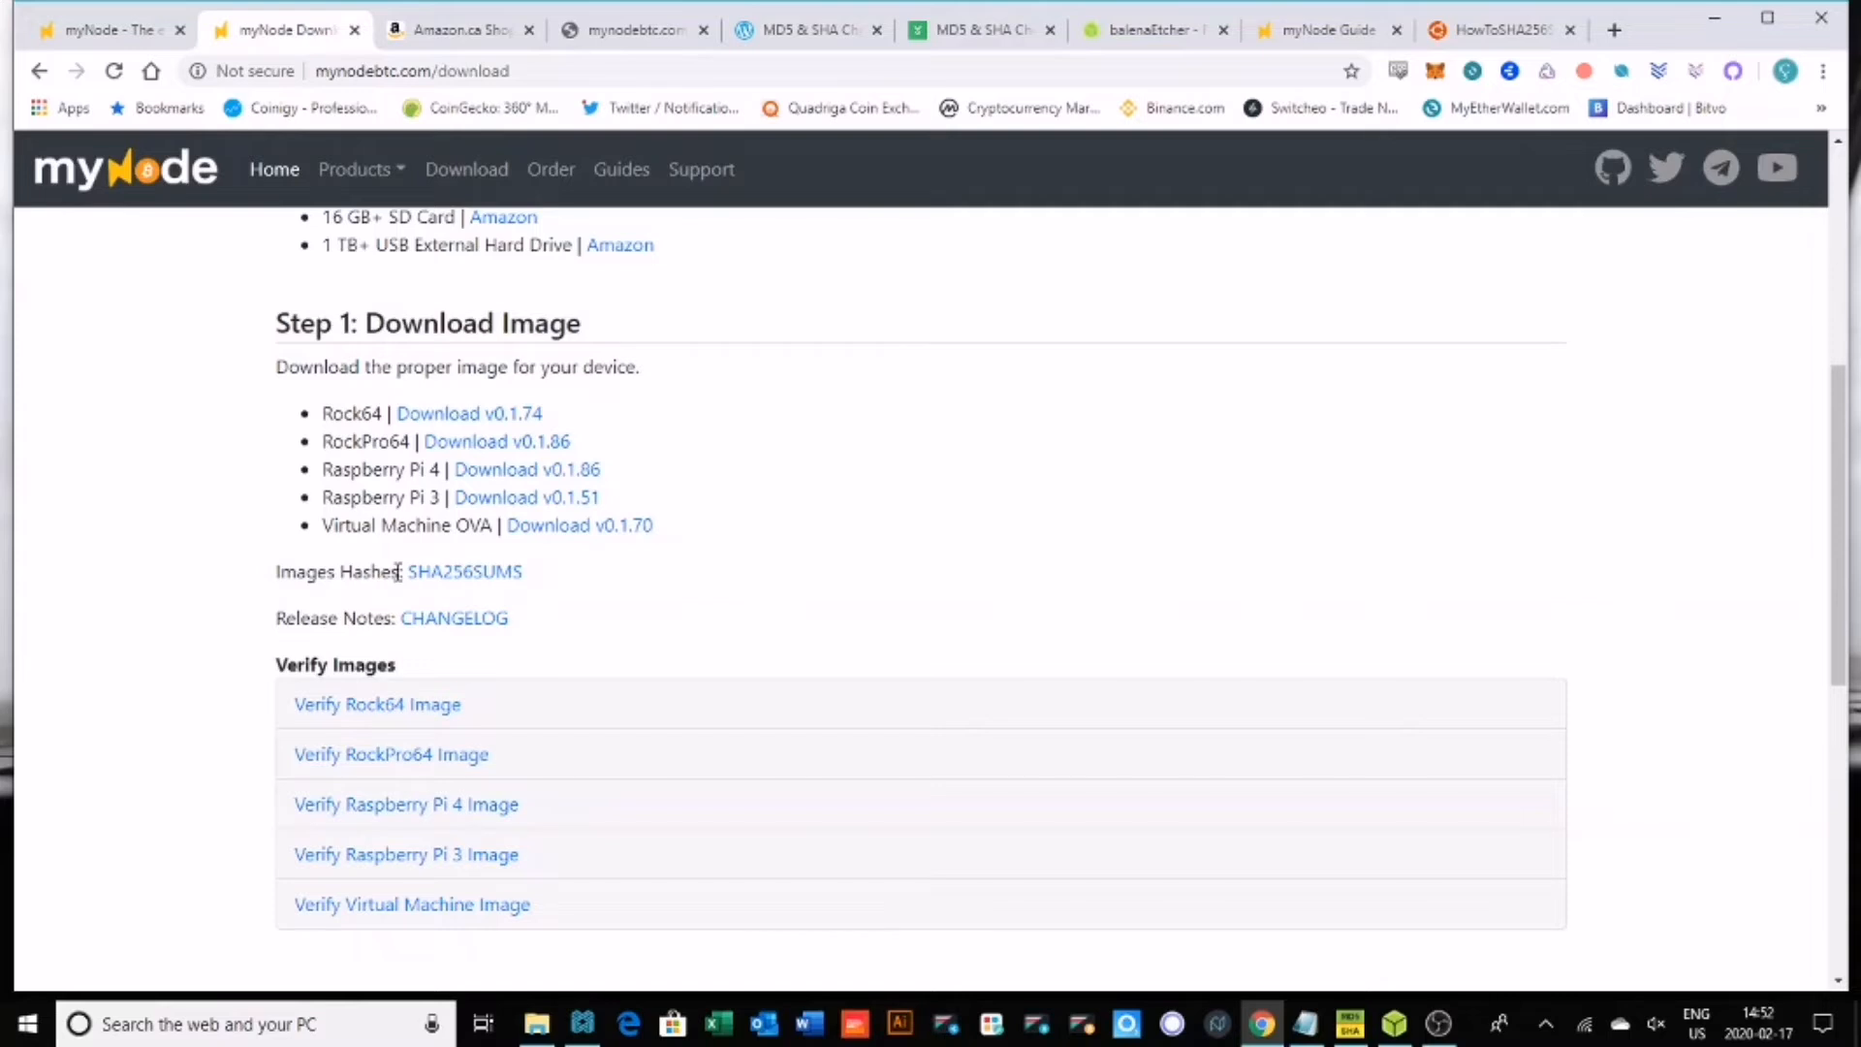
scroll(401, 579, "down", 1)
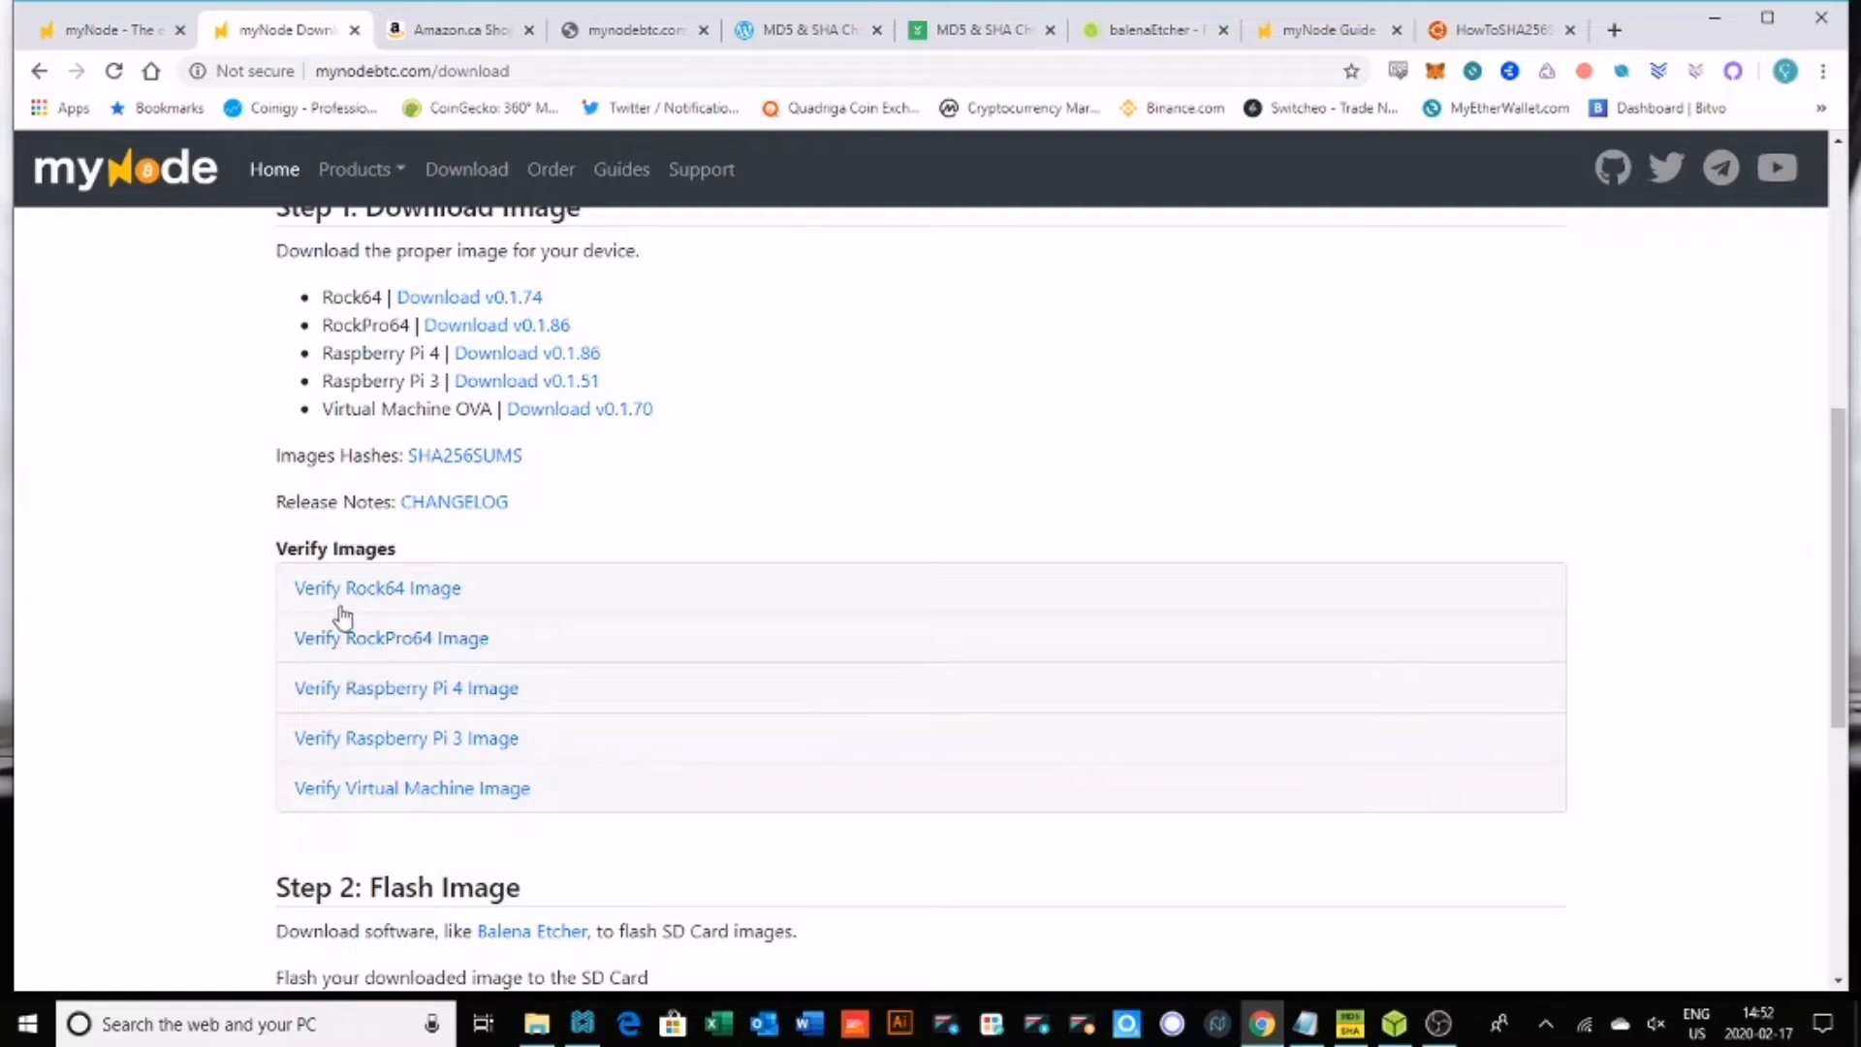
scroll(344, 612, "down", 1)
scroll(373, 625, "down", 1)
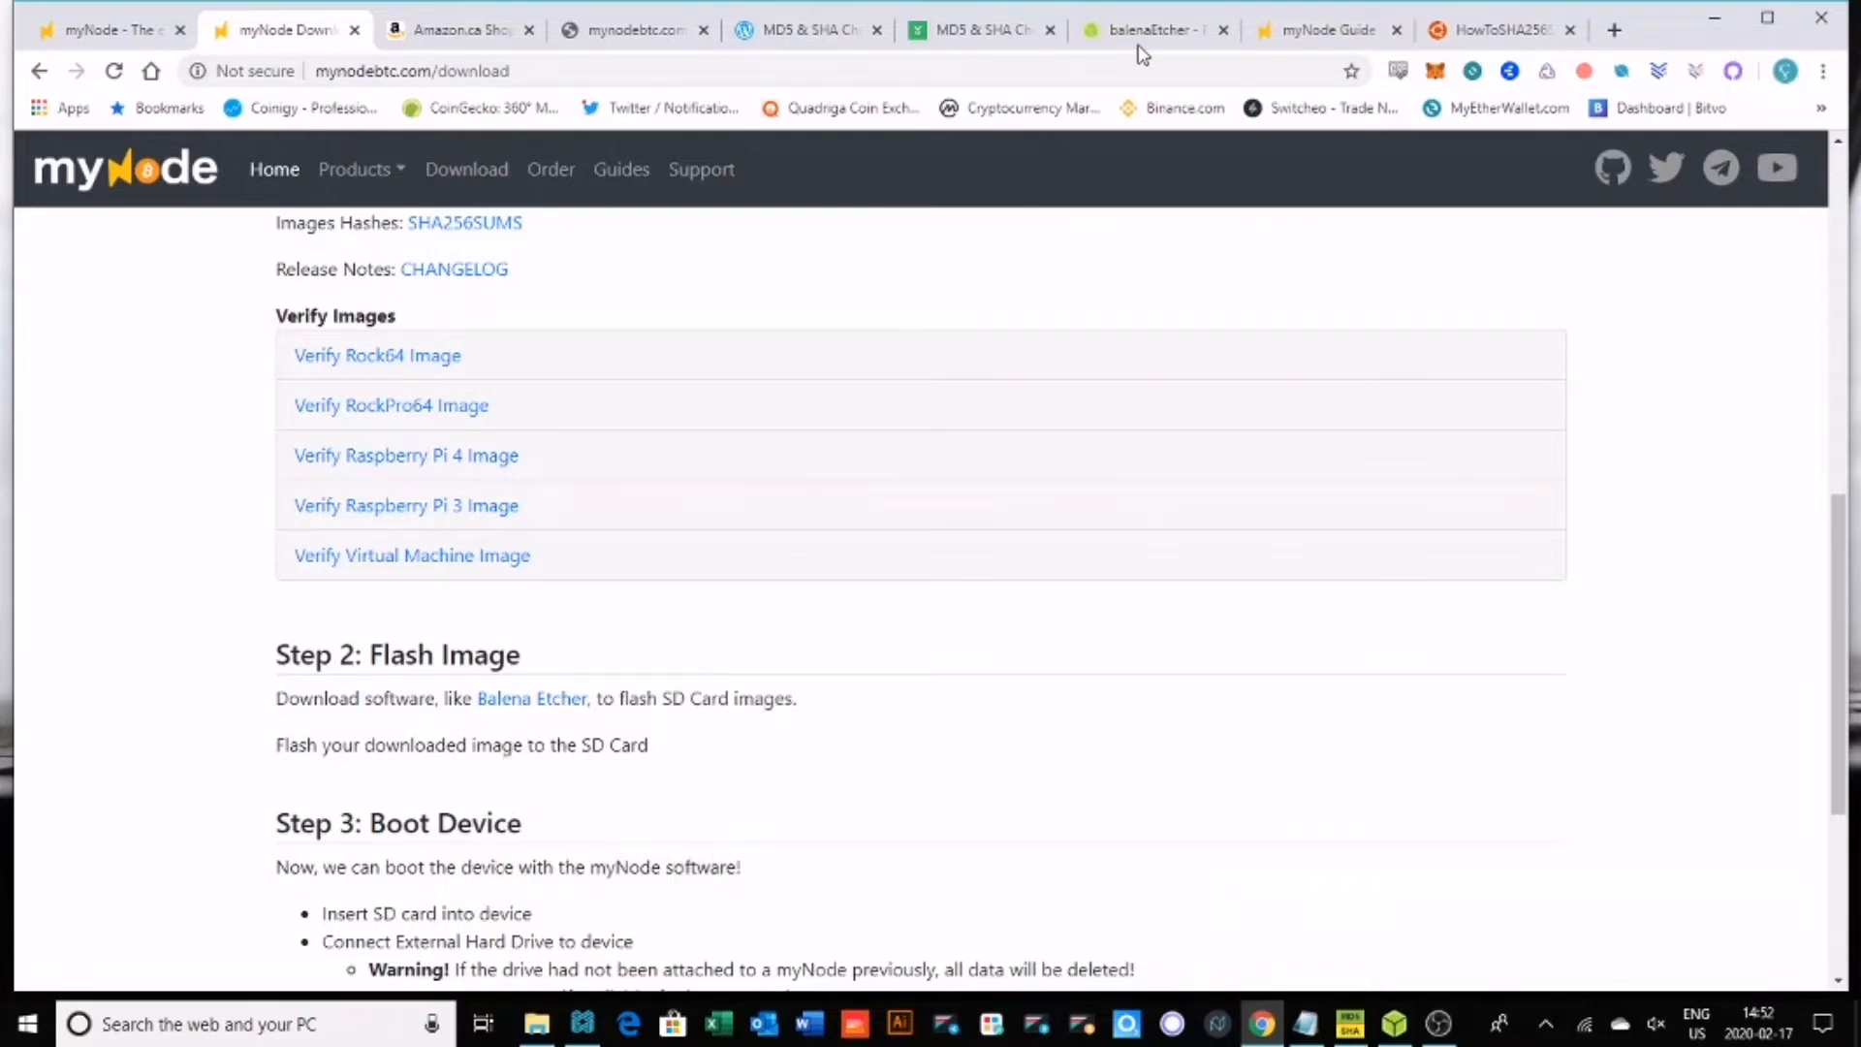
View the balenaEtcher download page, the image and SD card selected in Etcher, and the image file in the BTCnode folder
left_click(1146, 32)
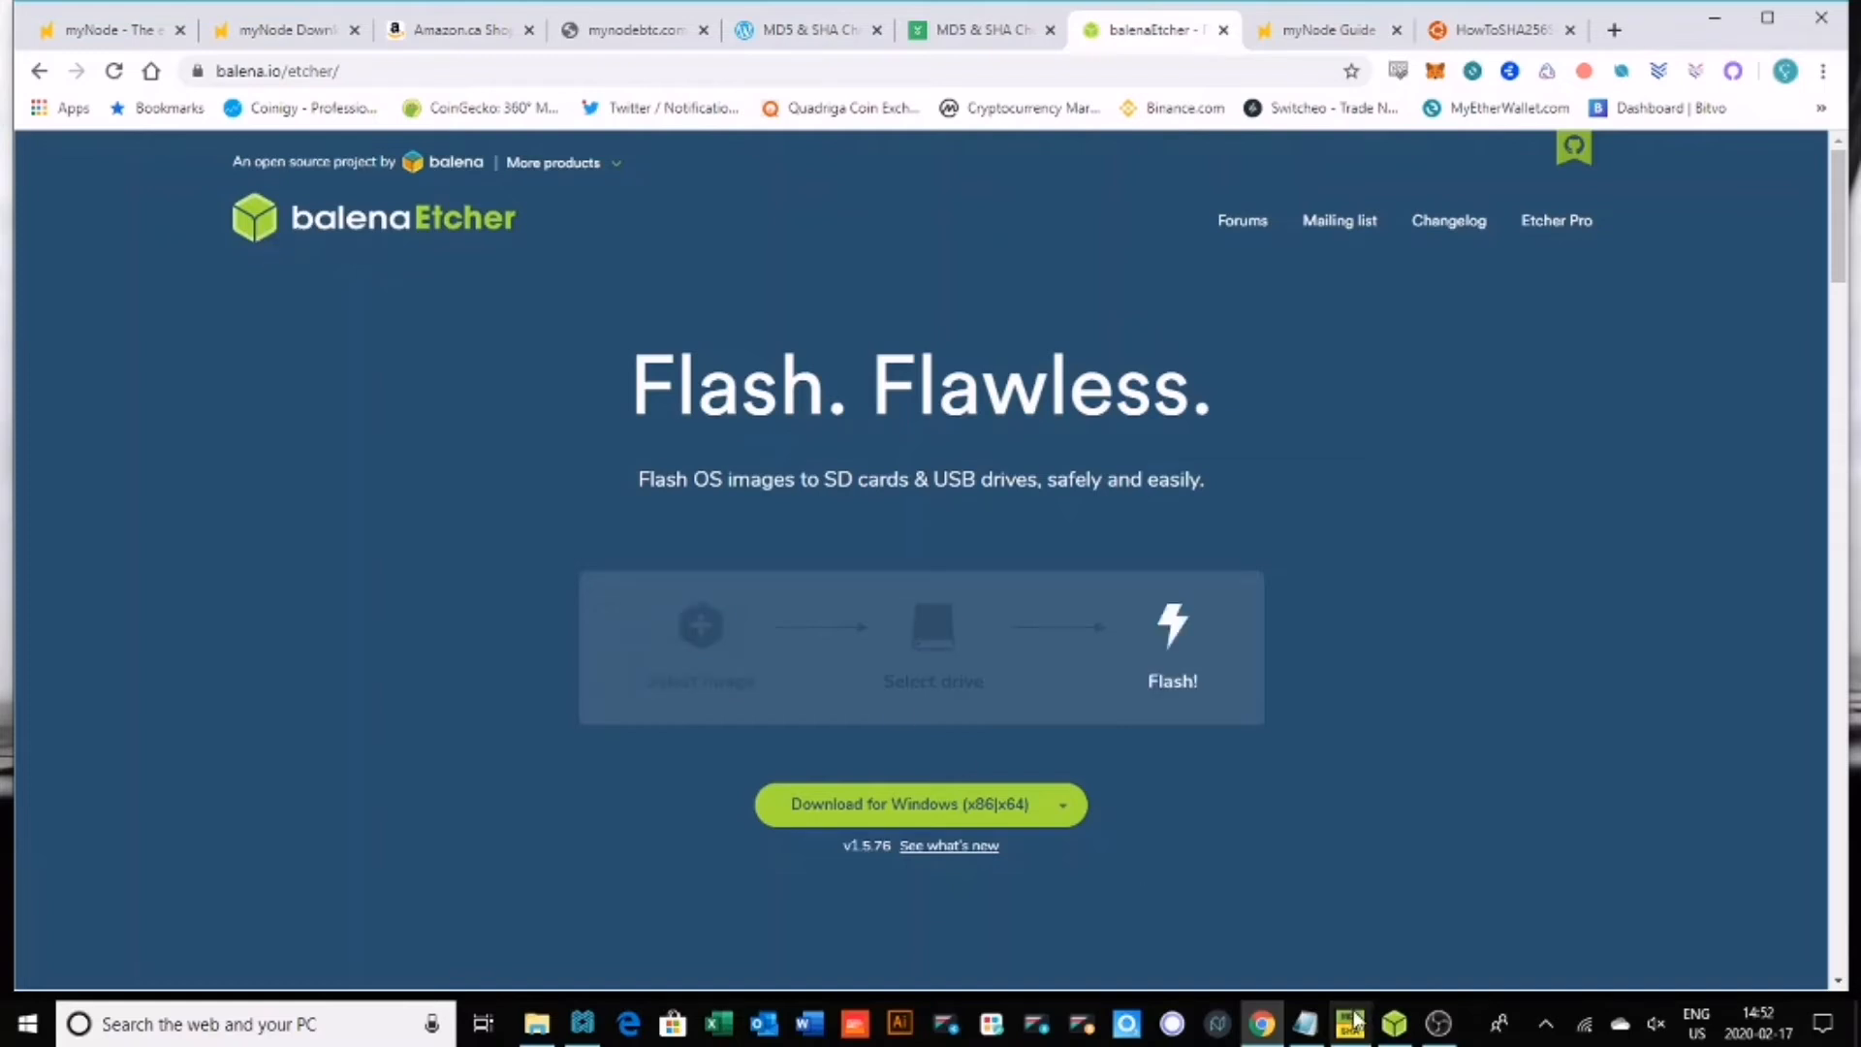
left_click(1395, 1023)
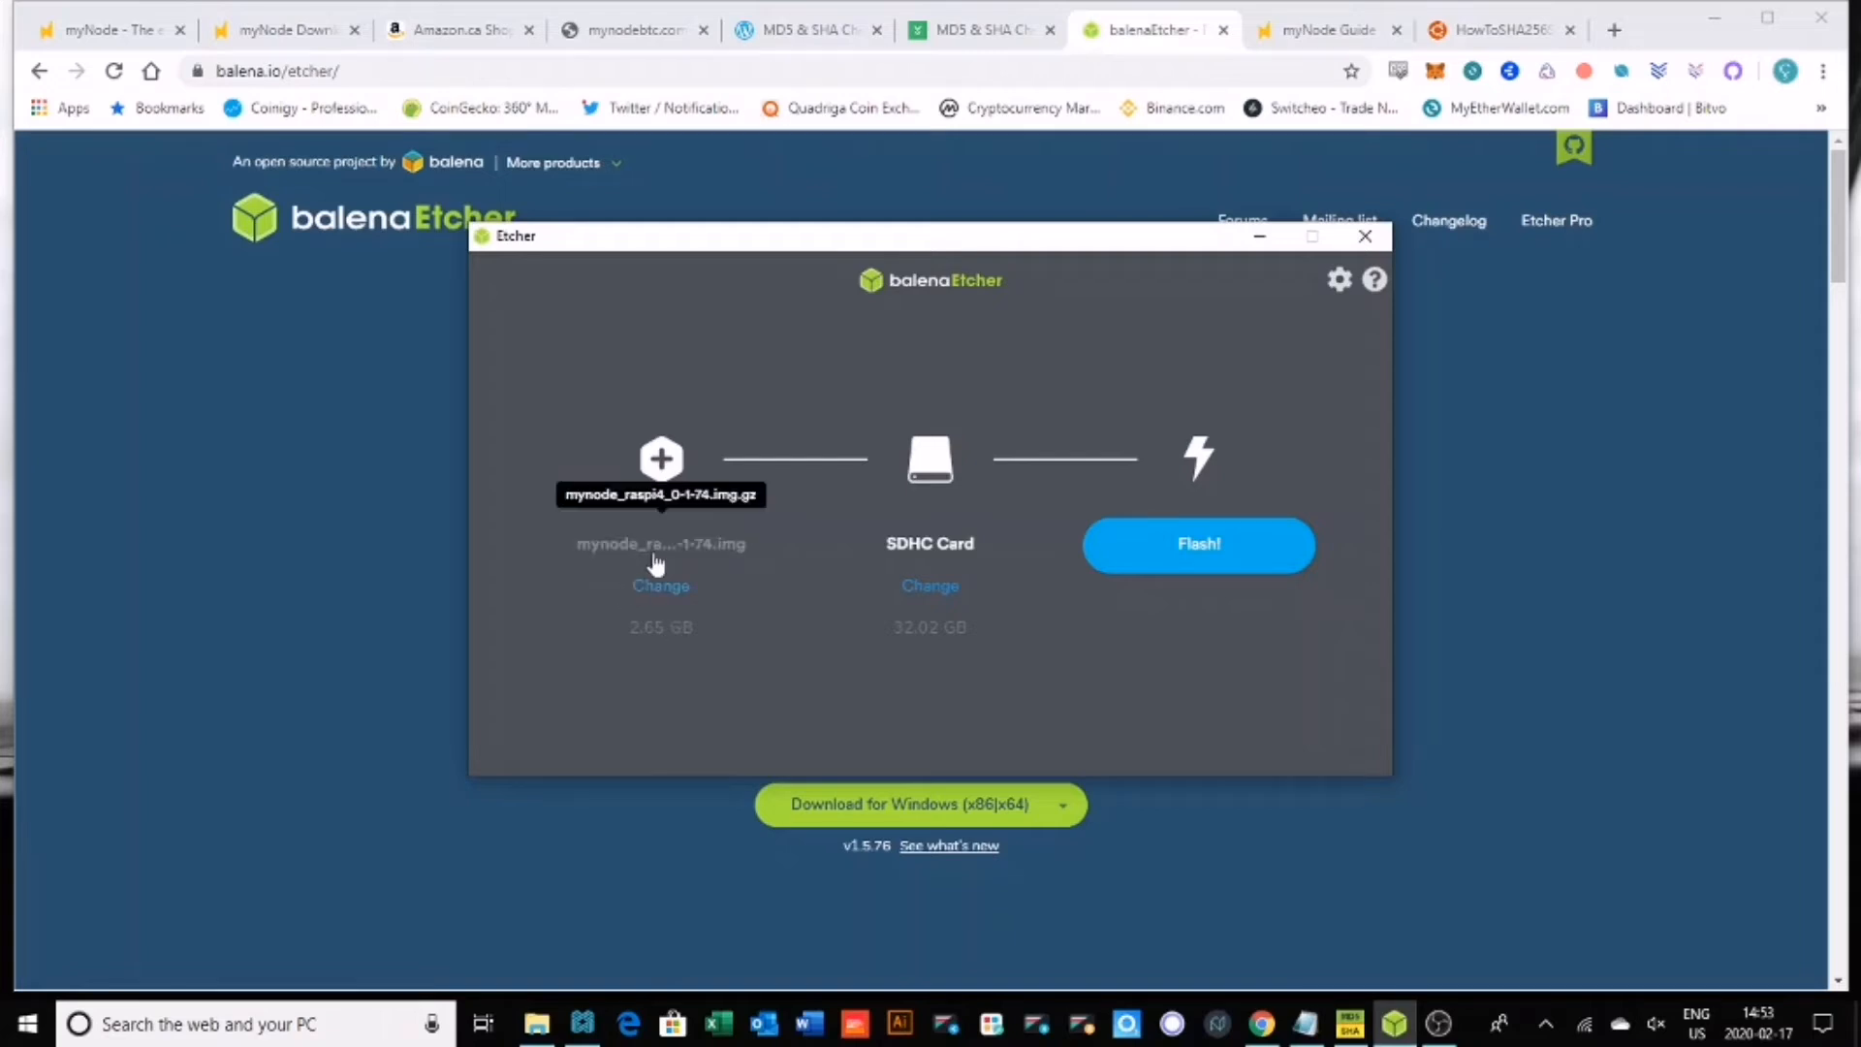
left_click(539, 1025)
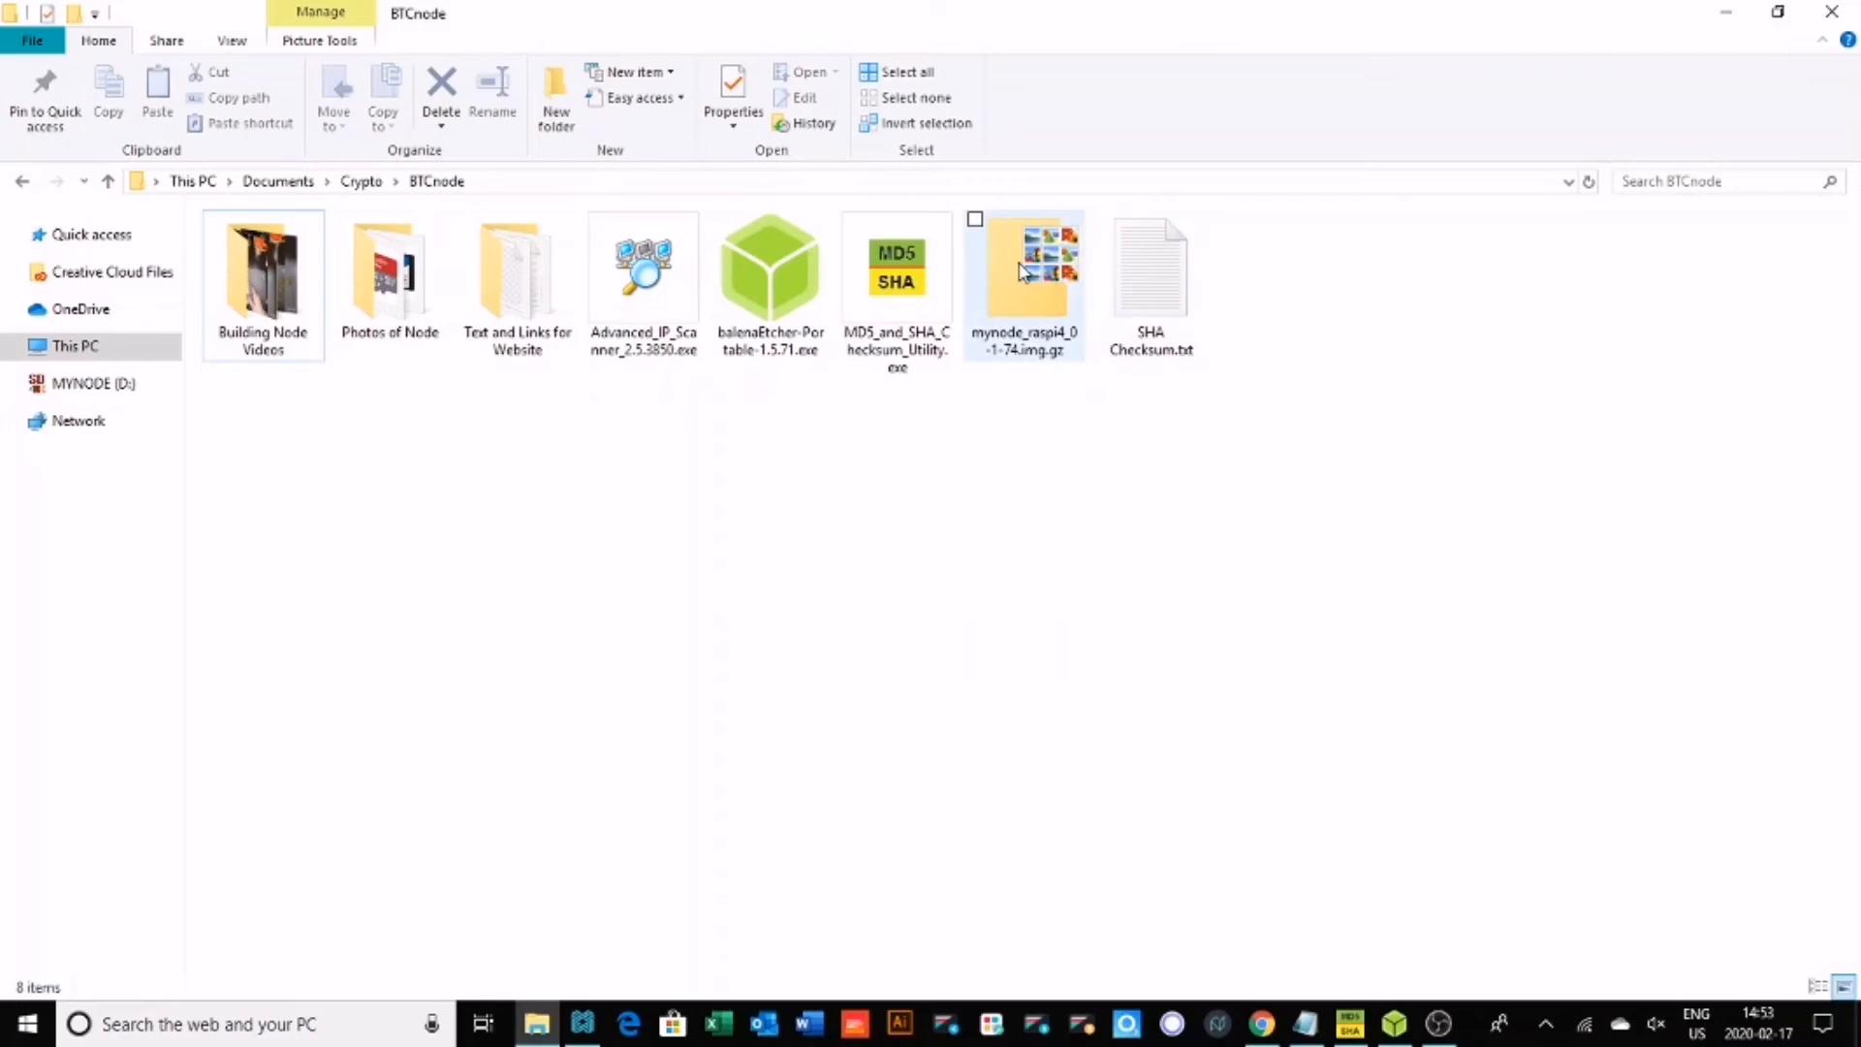
mouse_move(1040, 274)
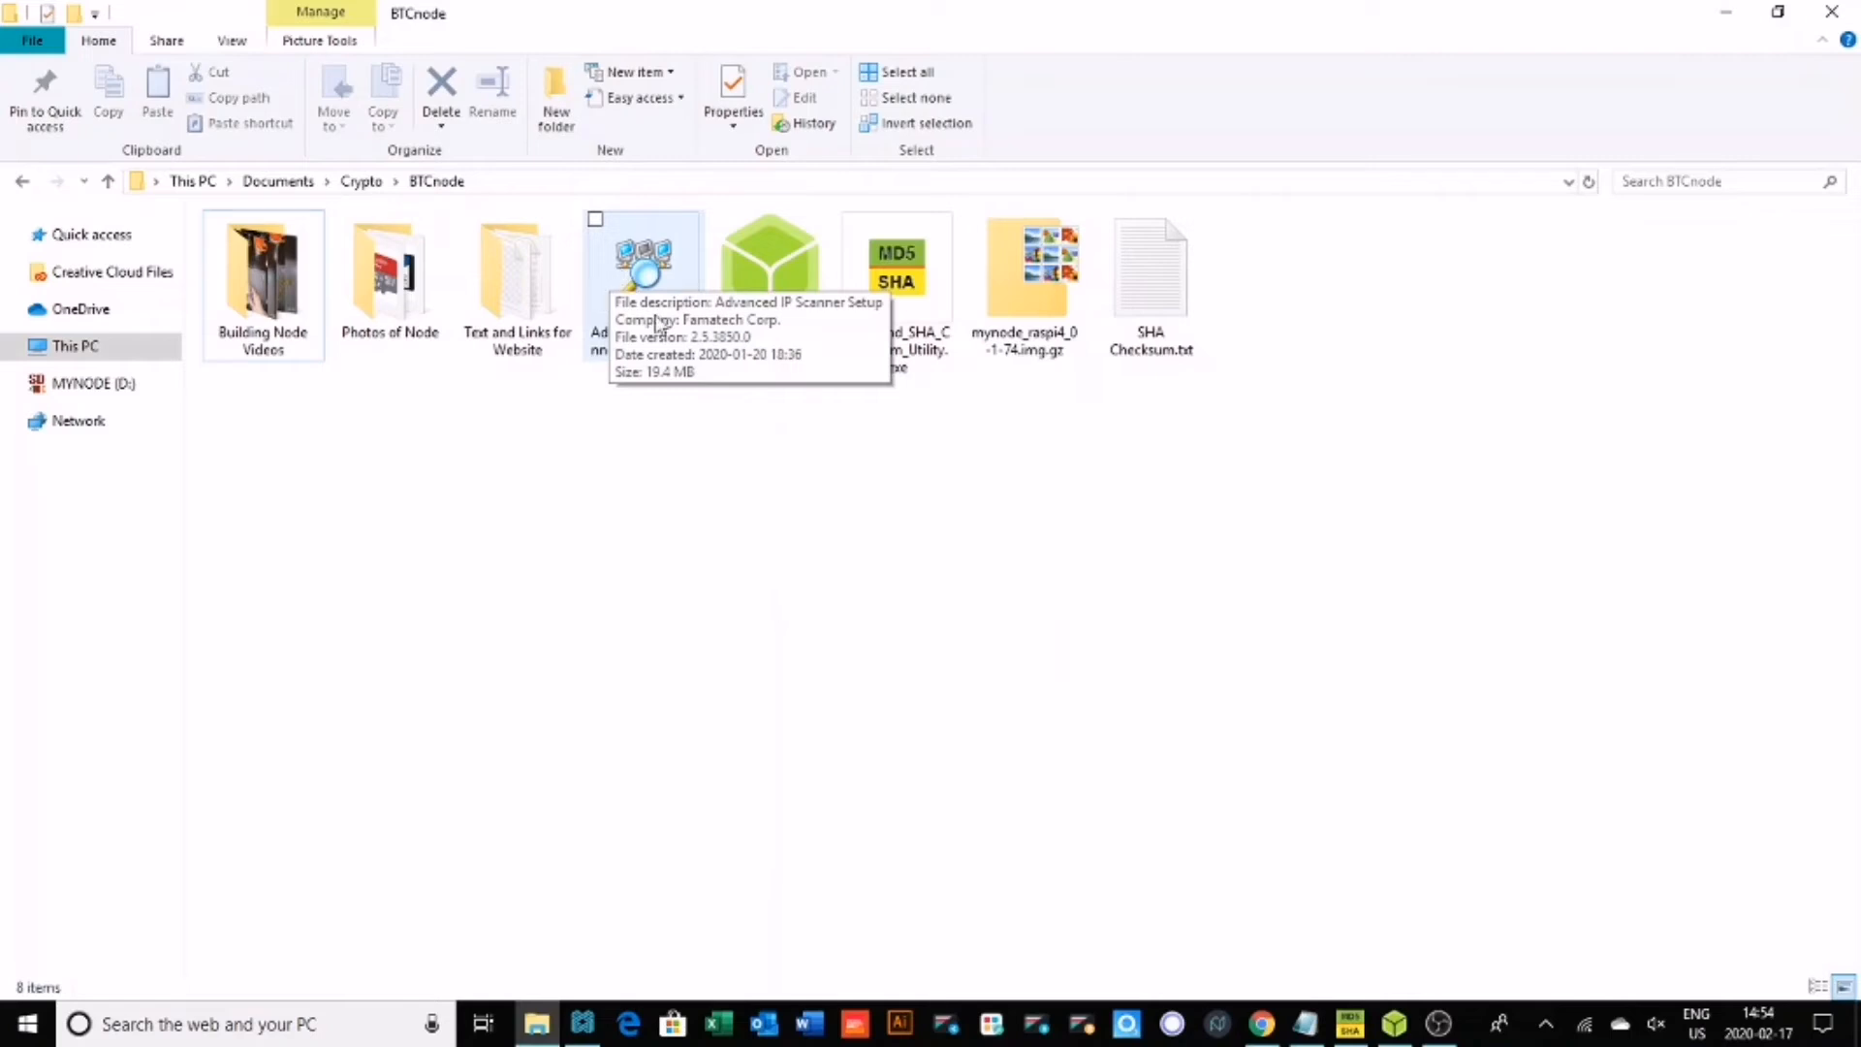
Read the Flash Image, Boot Device and Enjoy steps on the myNode download page in Chrome, and bring up Etcher
left_click(1262, 1025)
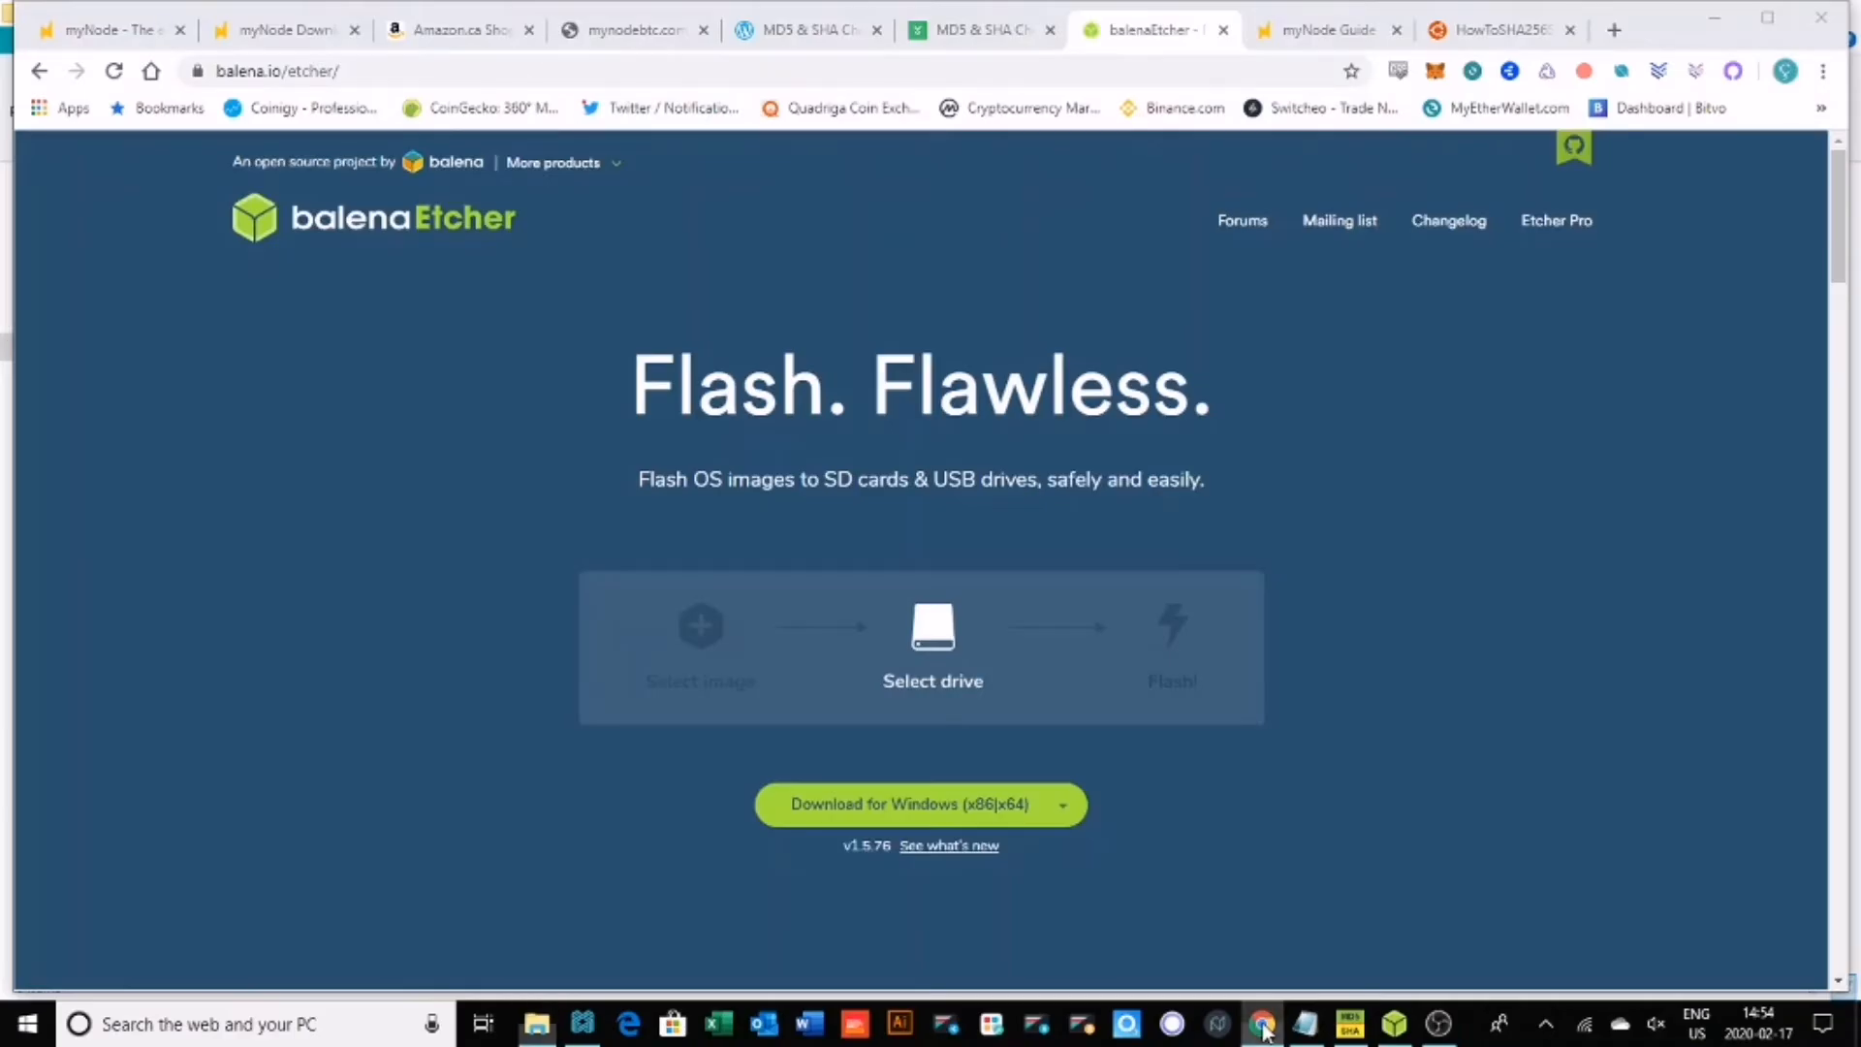
left_click(276, 34)
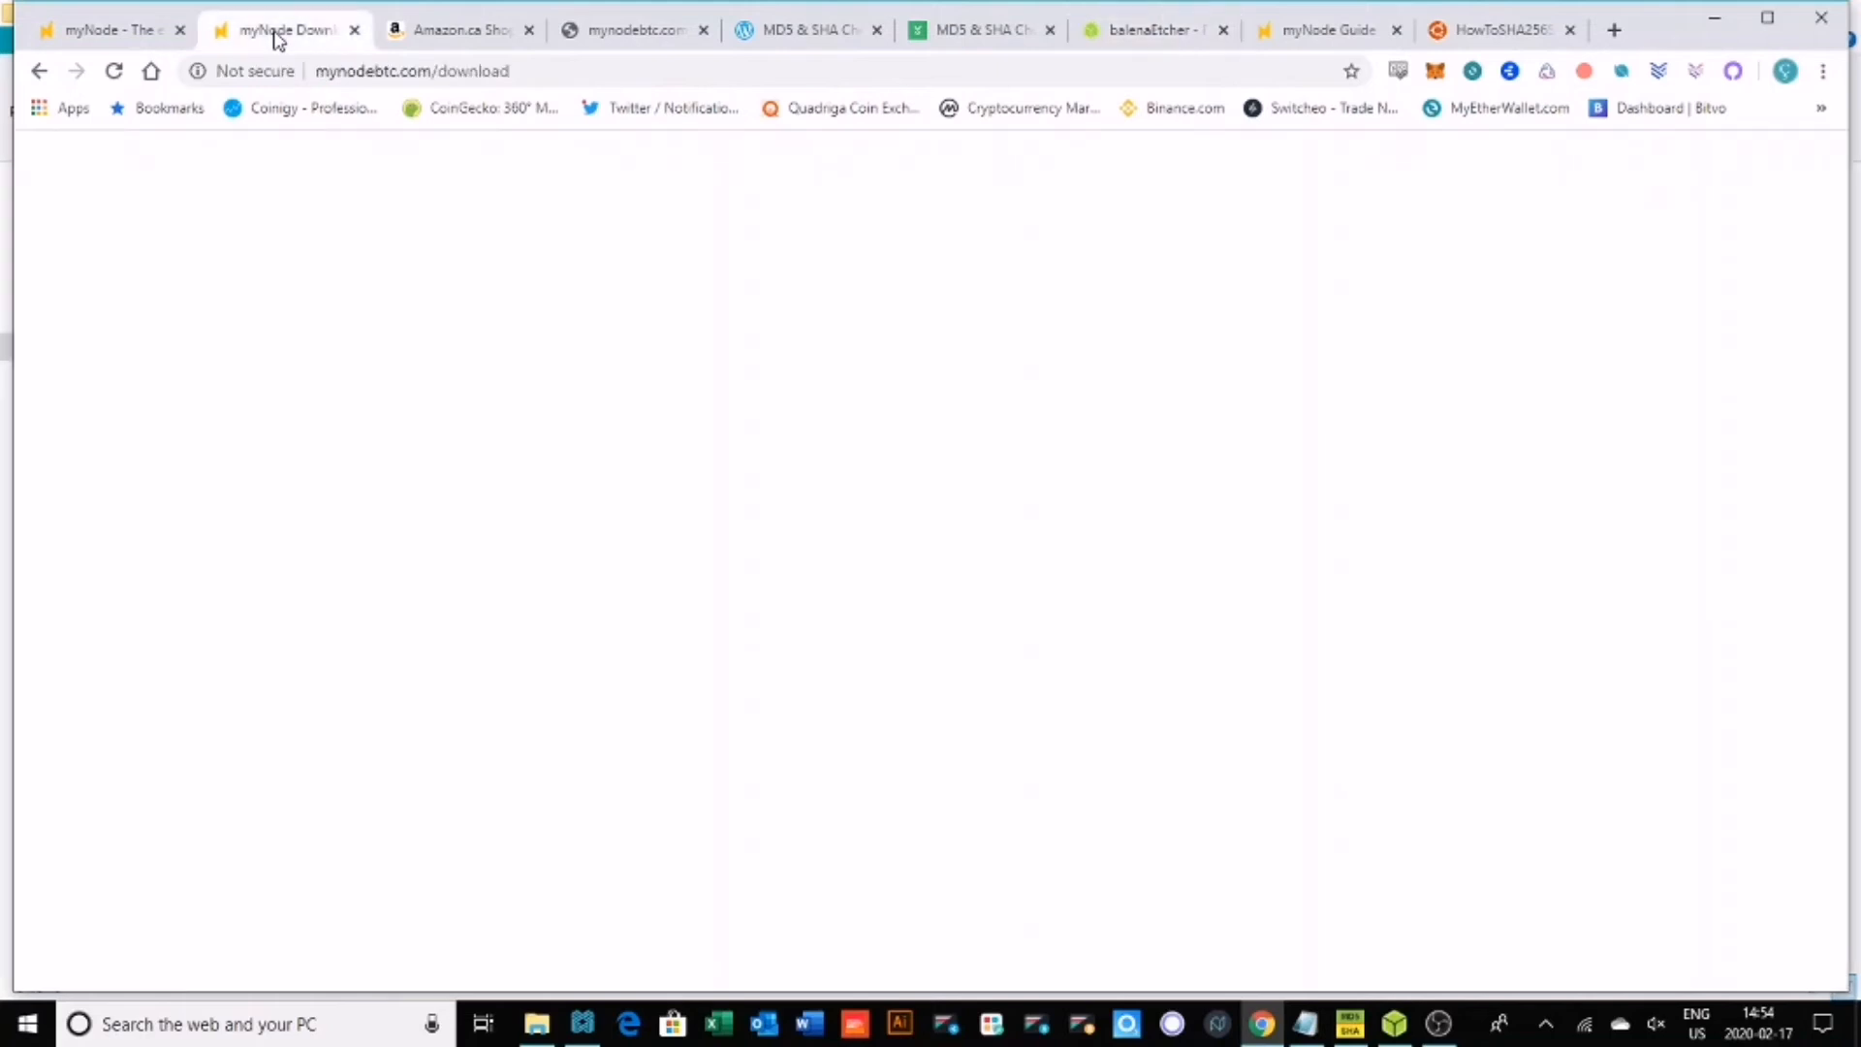
scroll(375, 420, "up", 2)
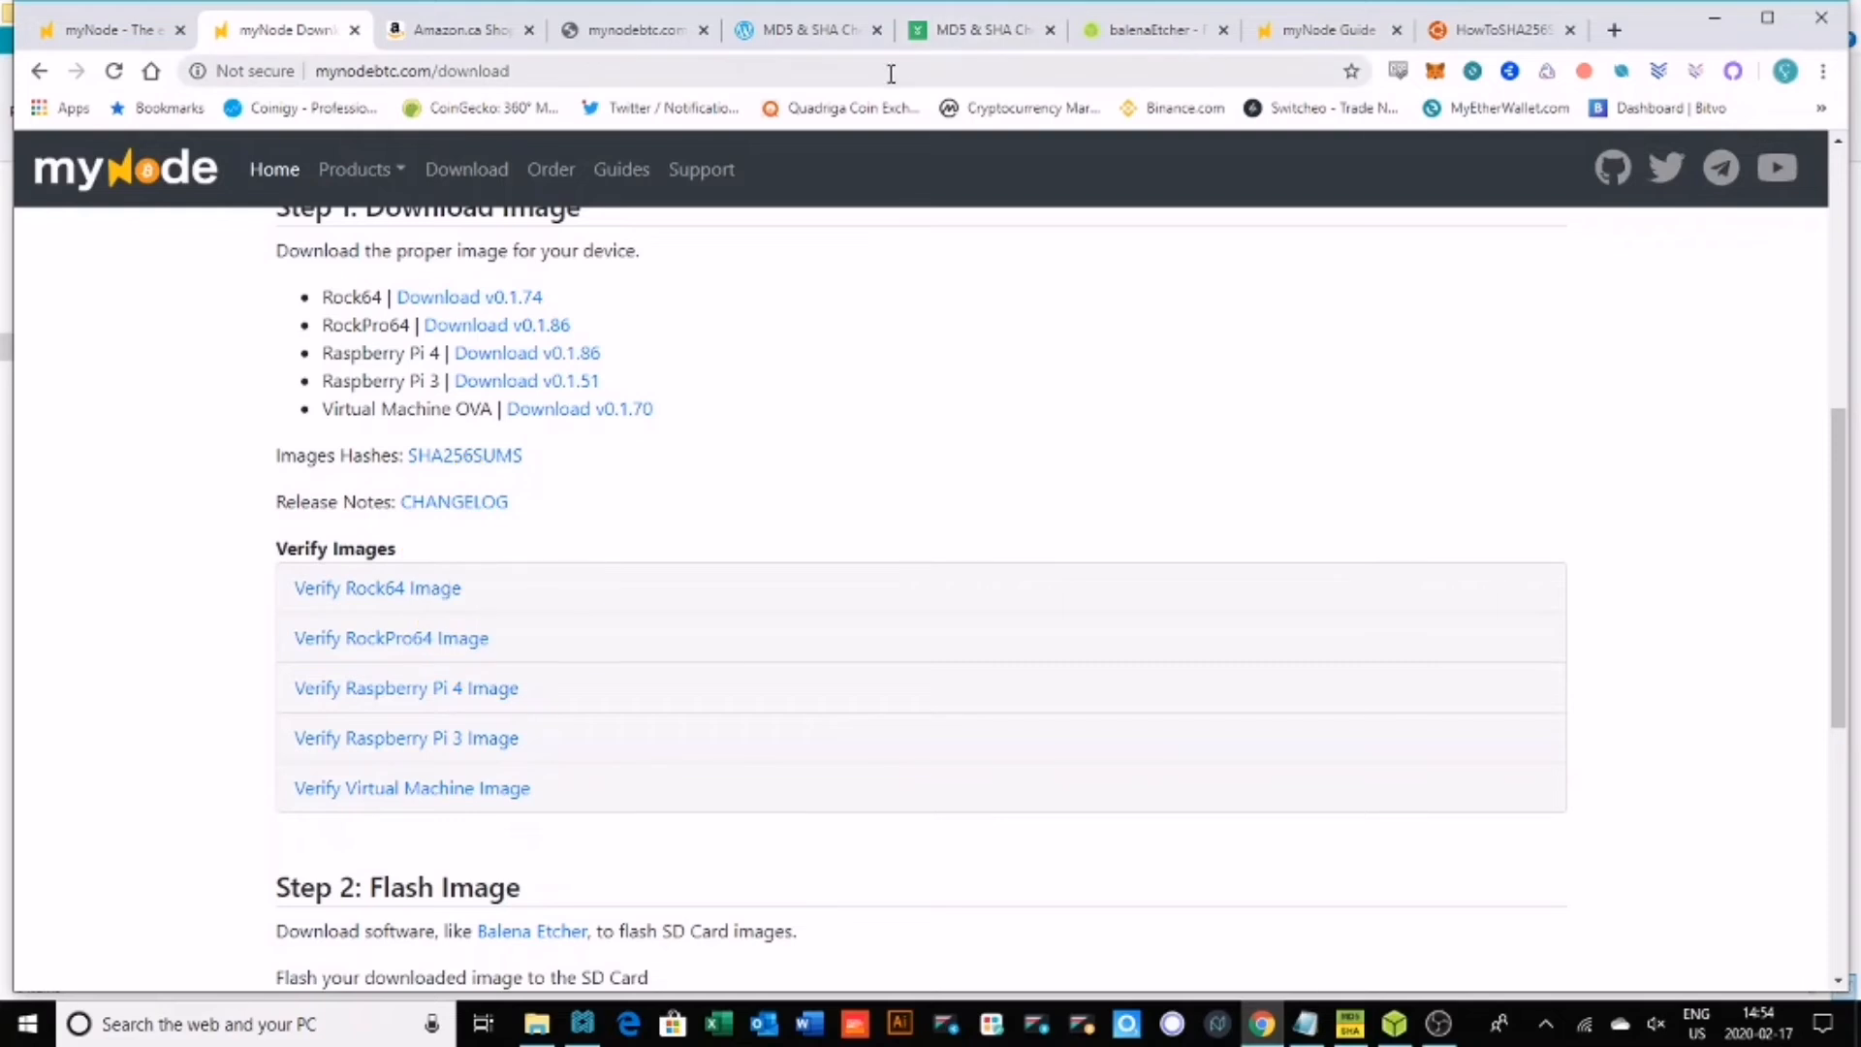
scroll(368, 576, "down", 1)
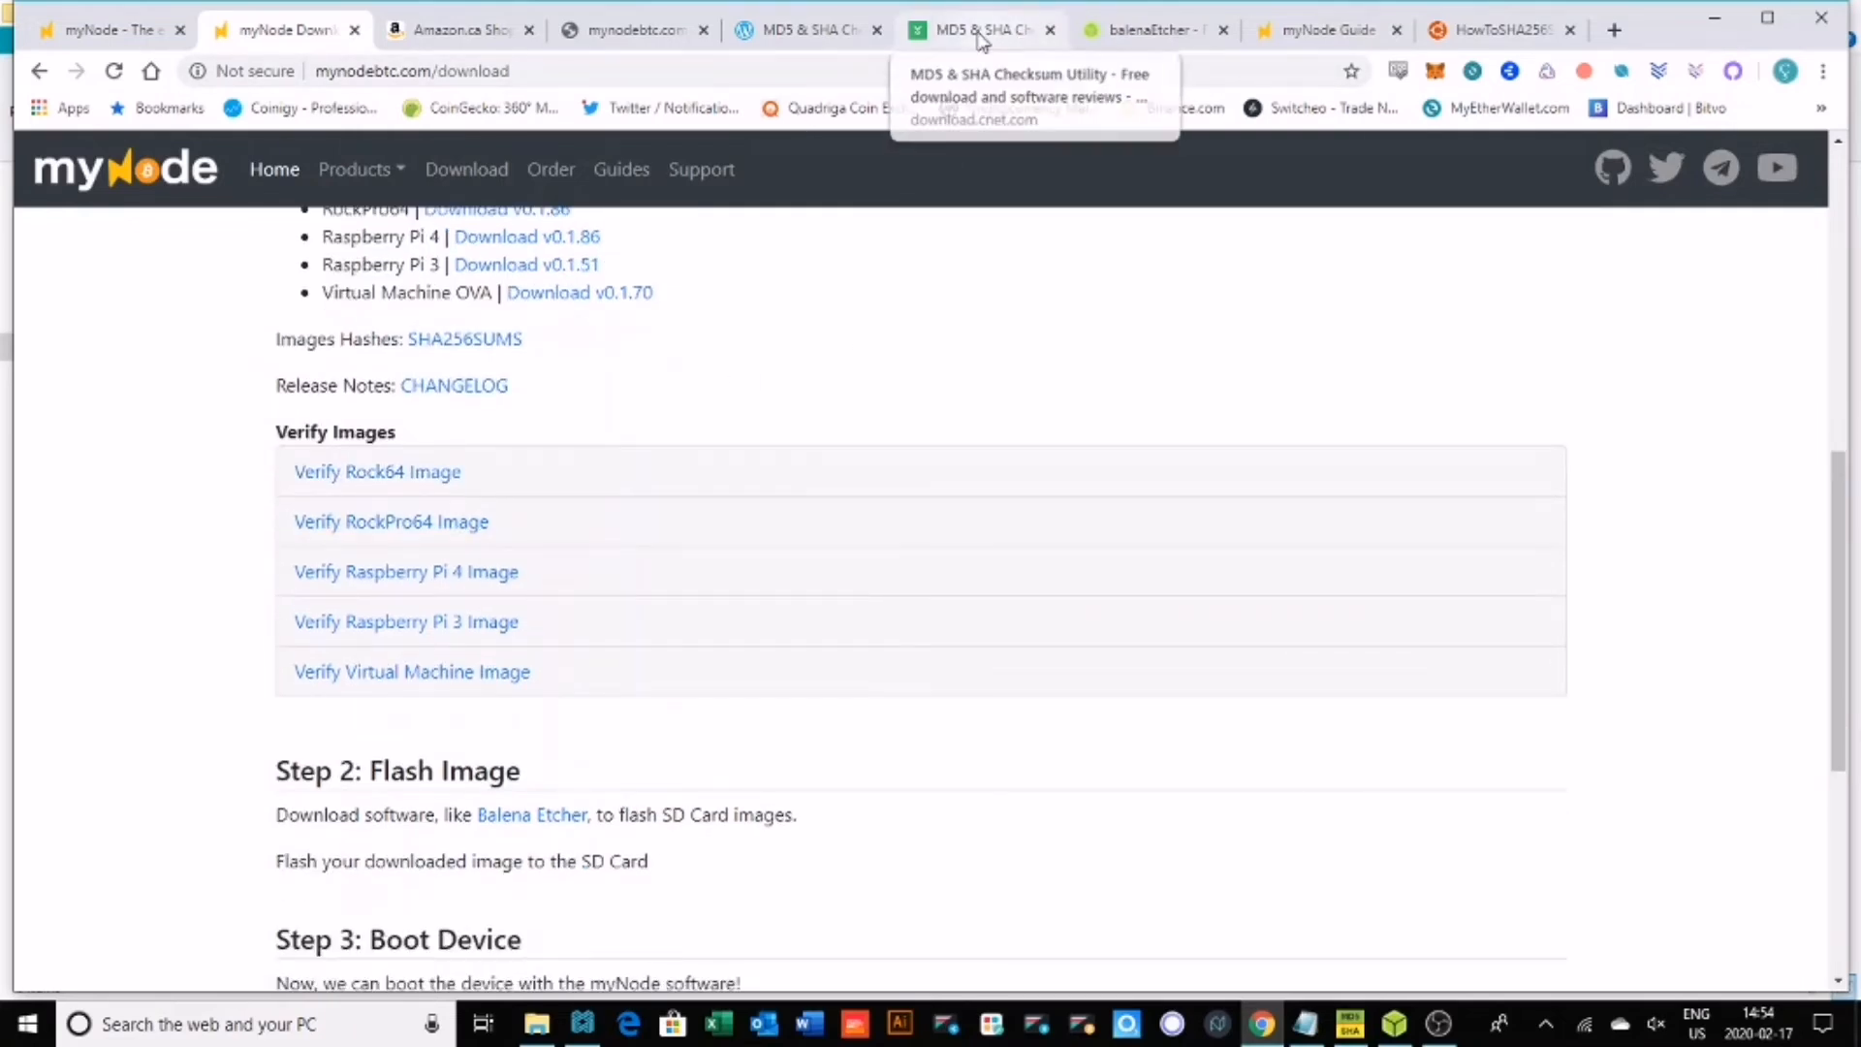
scroll(584, 606, "down", 1)
scroll(584, 605, "down", 2)
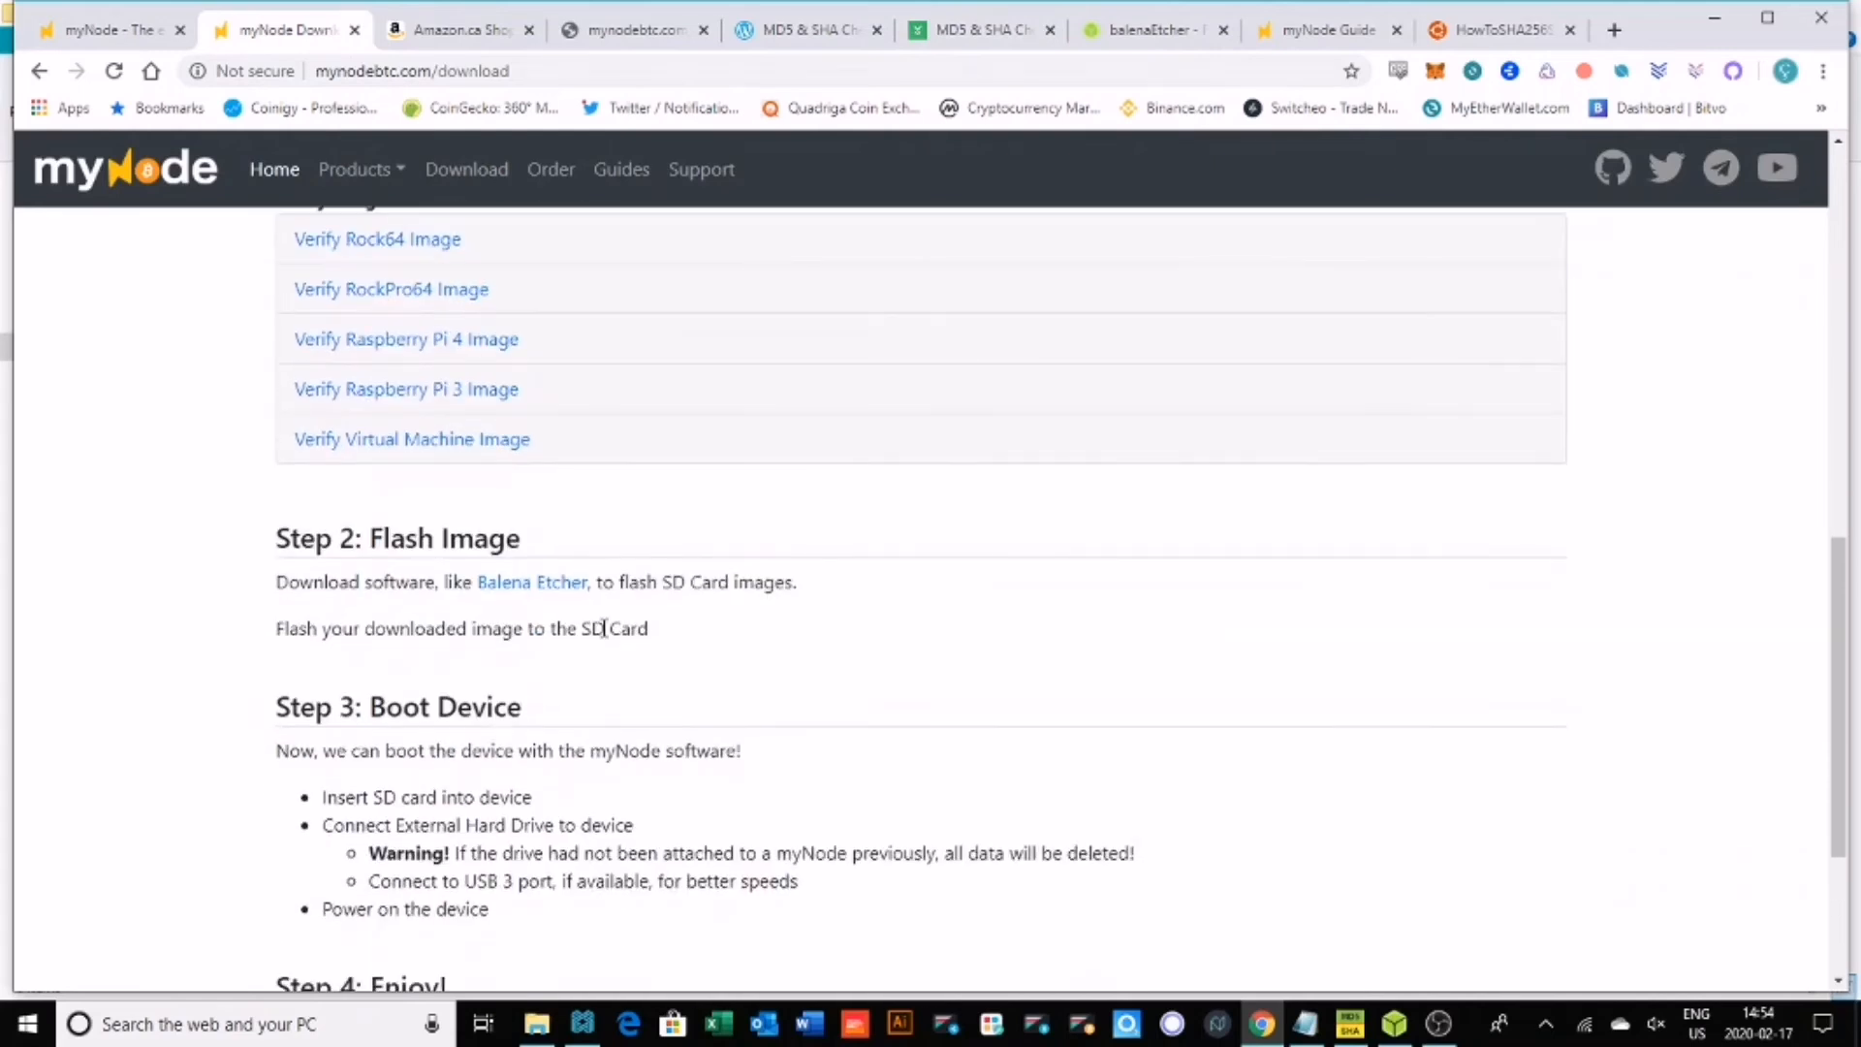
scroll(543, 603, "up", 1)
scroll(494, 635, "down", 1)
scroll(485, 573, "down", 1)
scroll(485, 574, "down", 1)
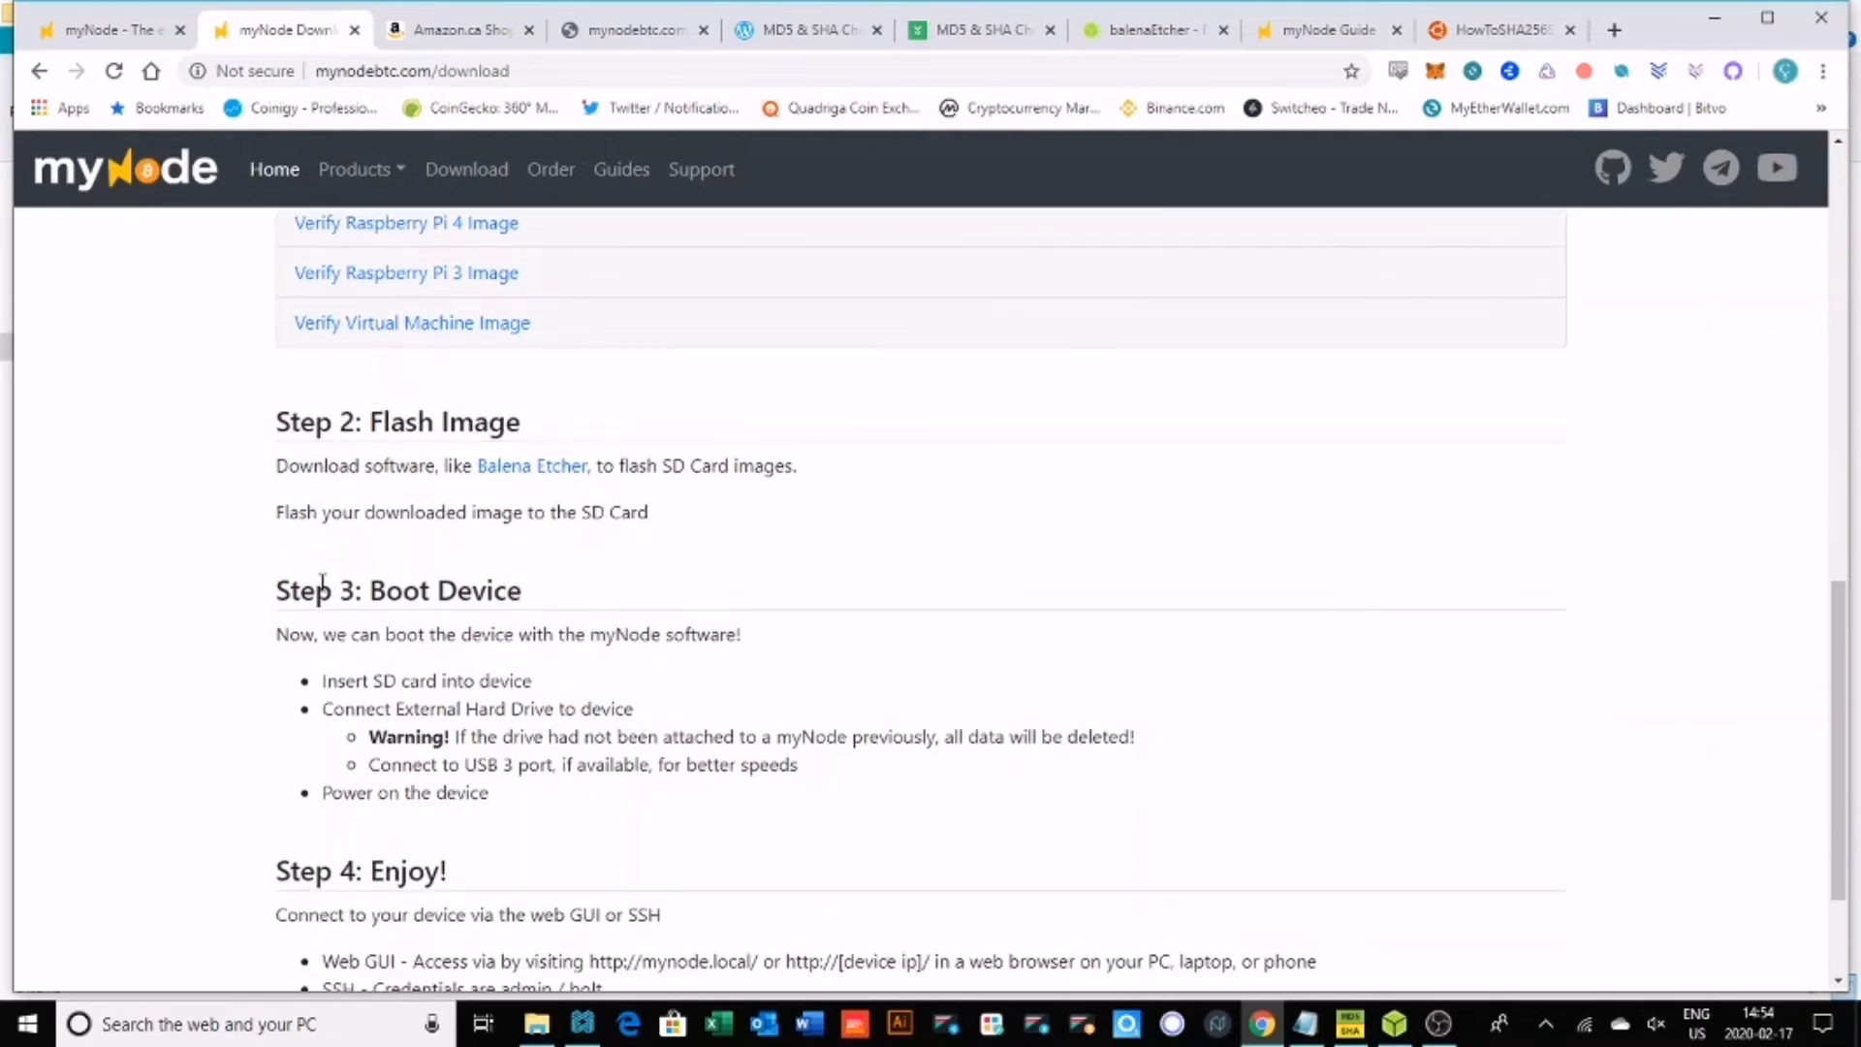
scroll(411, 592, "down", 1)
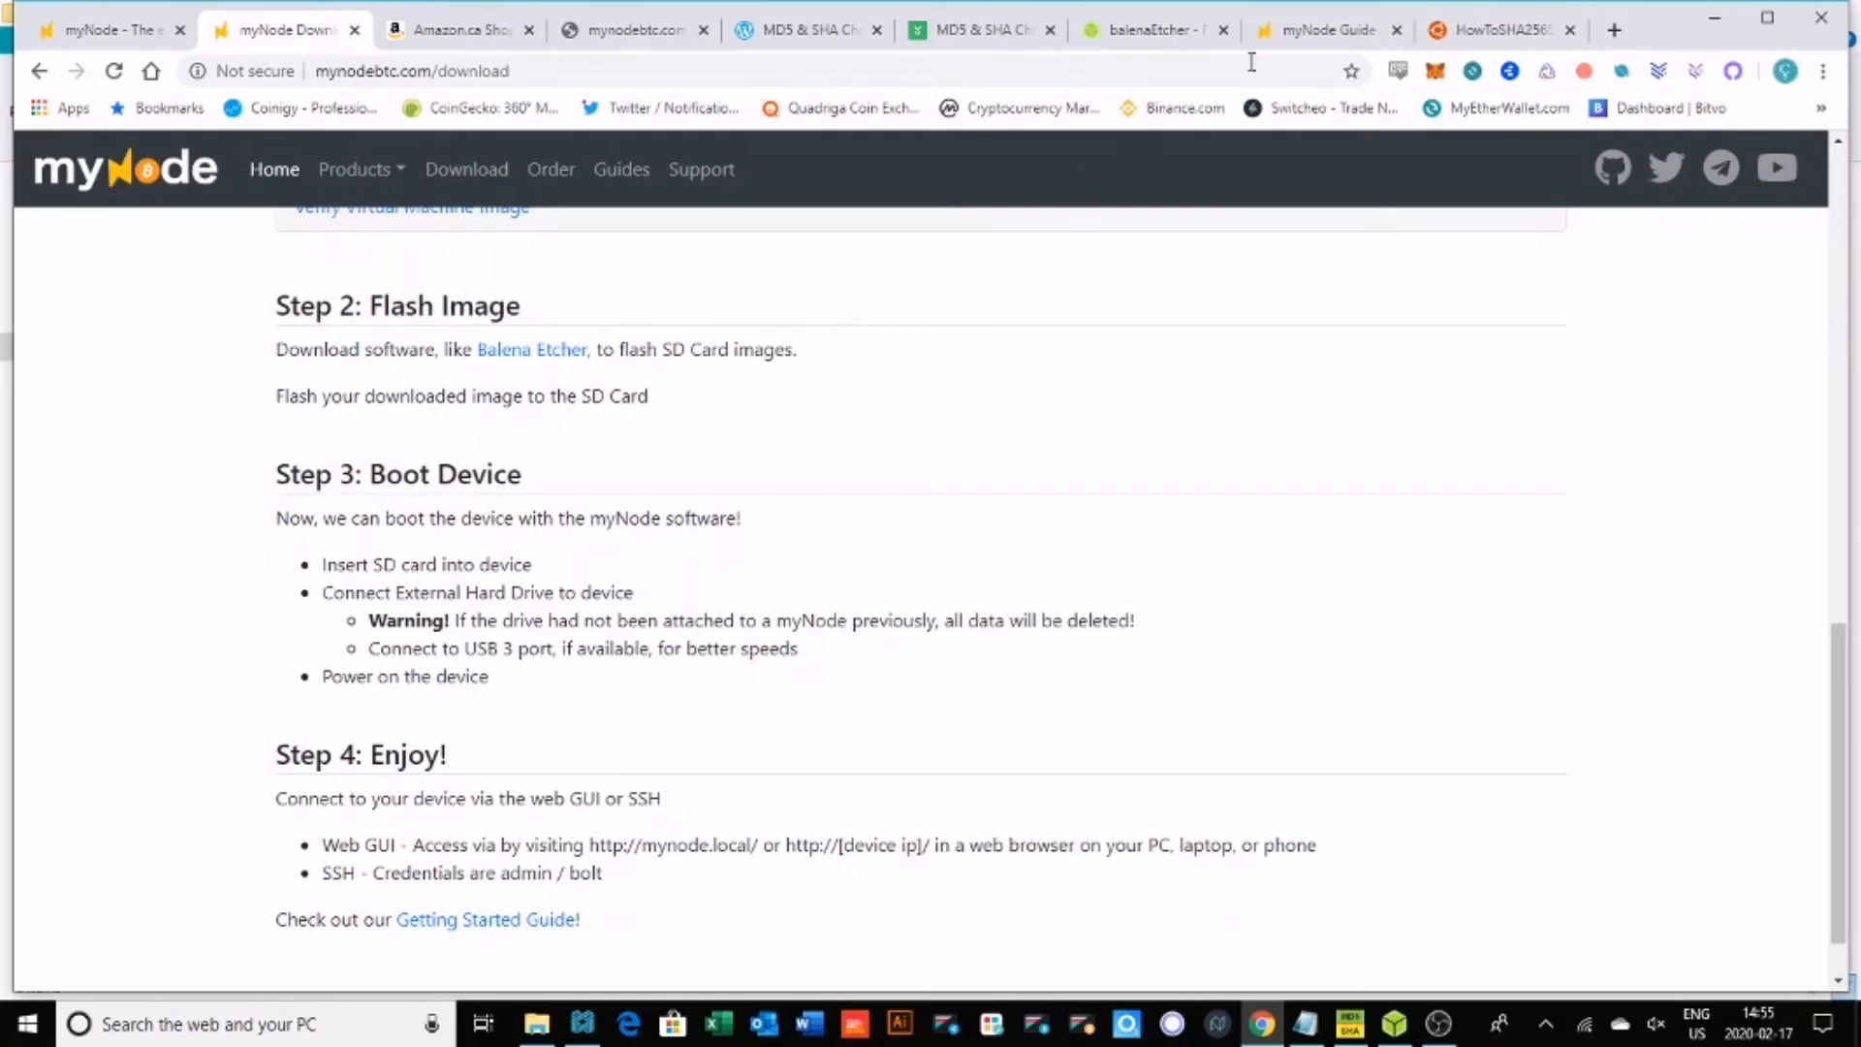
left_click(1393, 1027)
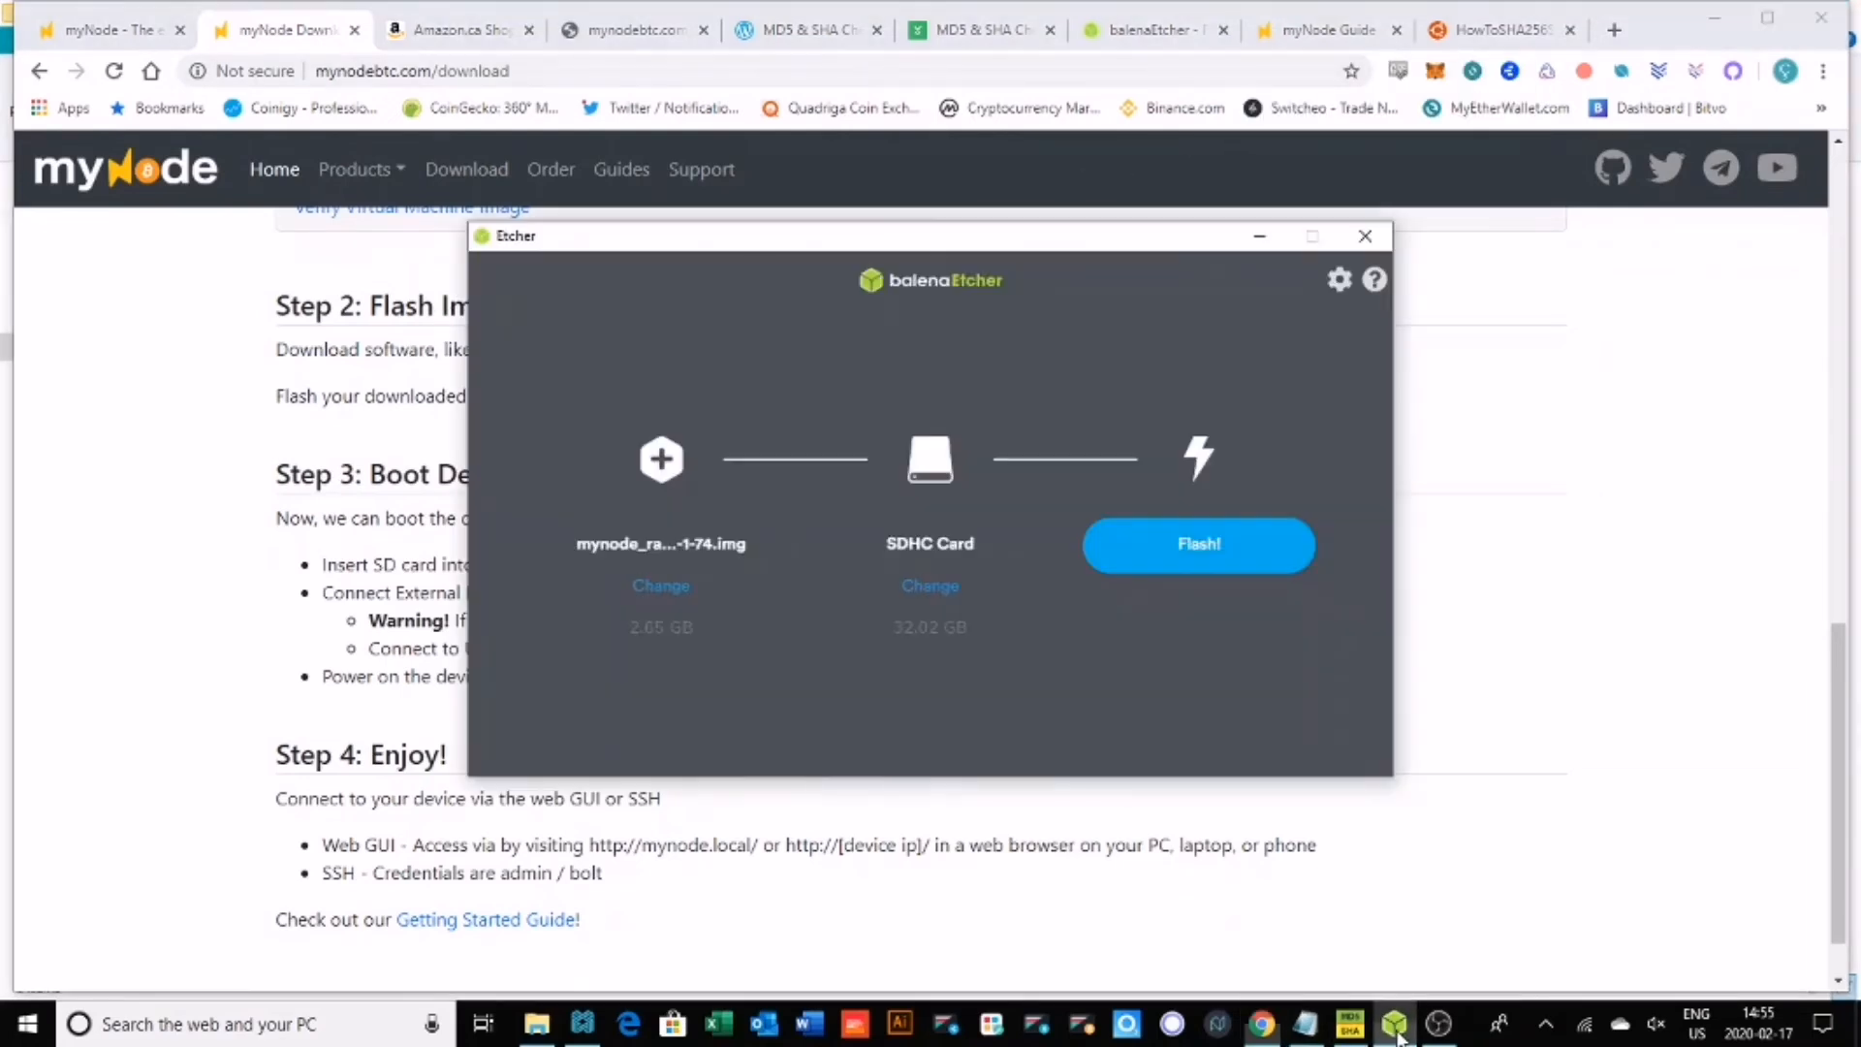